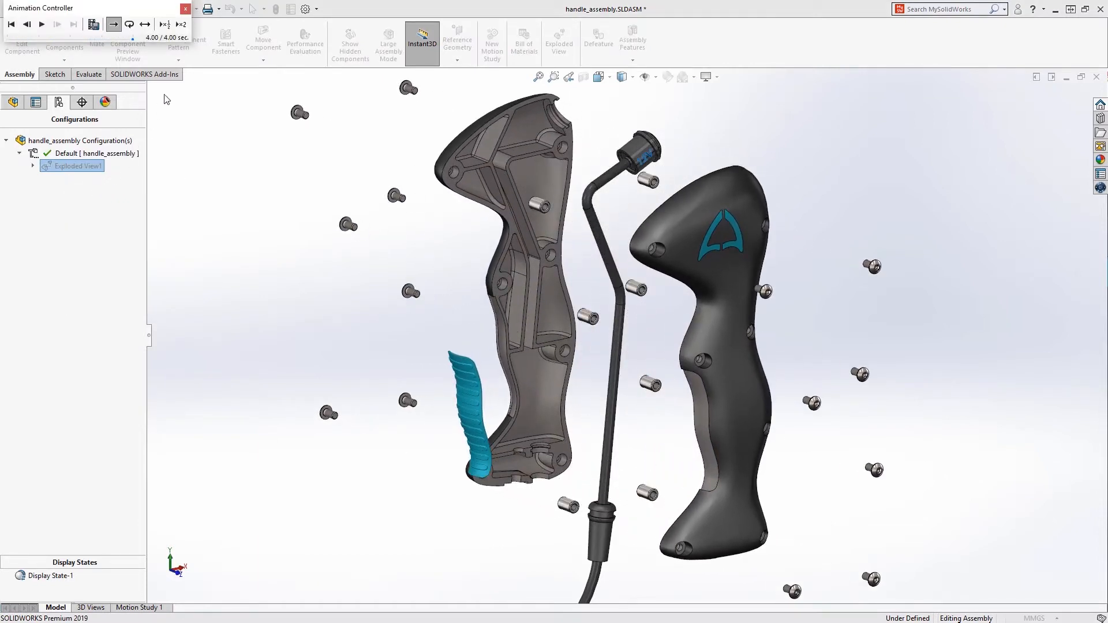
Collapse the exploded view of the handle assembly and return to its component tree.
click(185, 9)
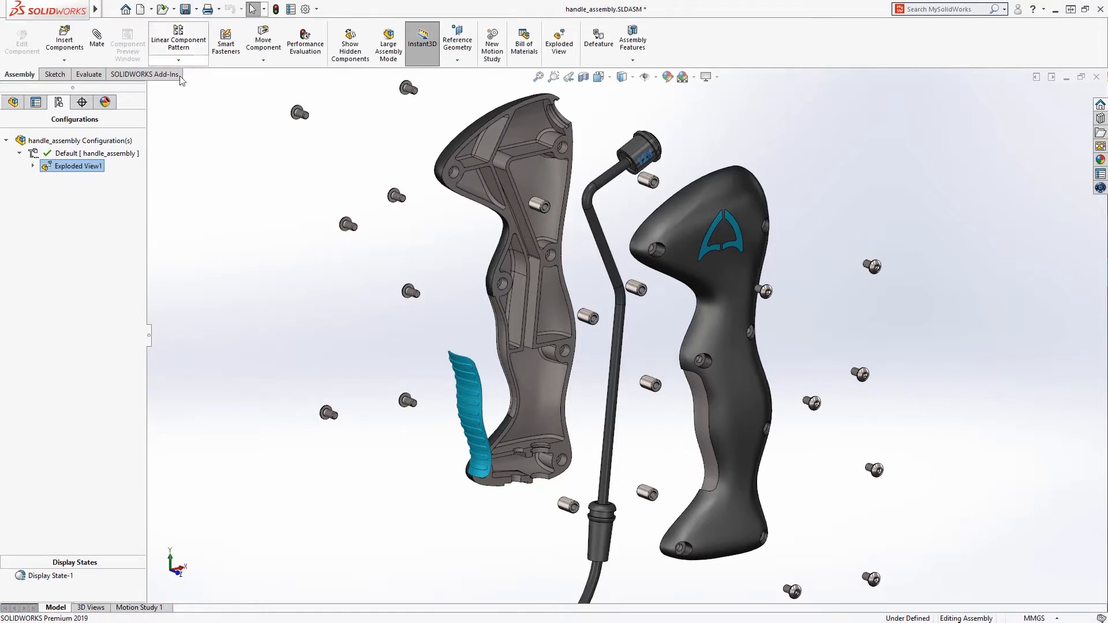
right_click(178, 141)
click(207, 187)
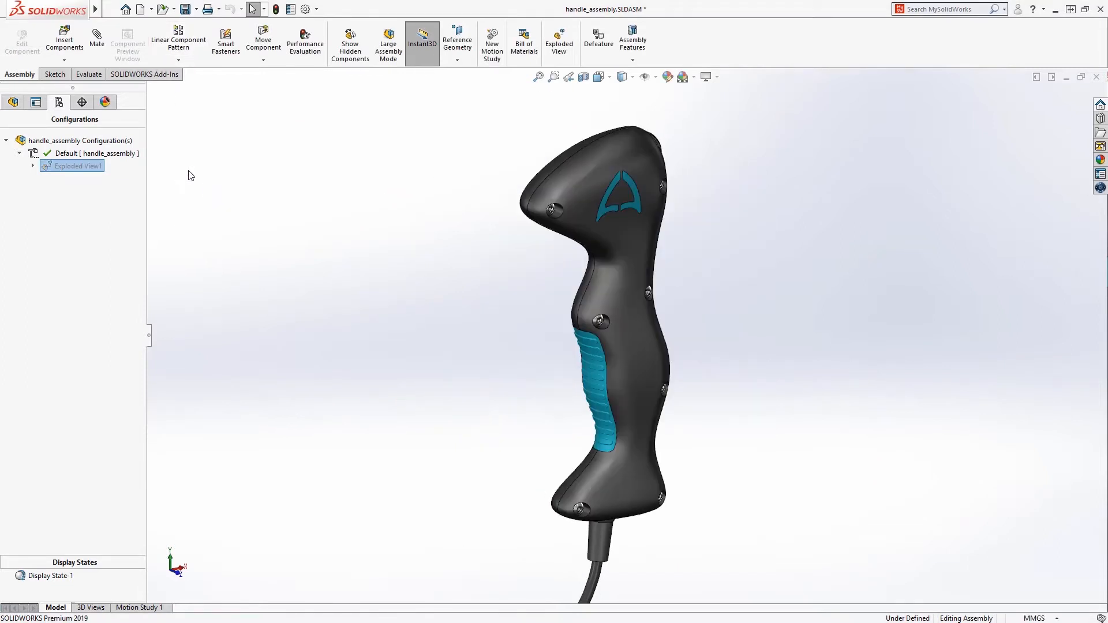
click(12, 104)
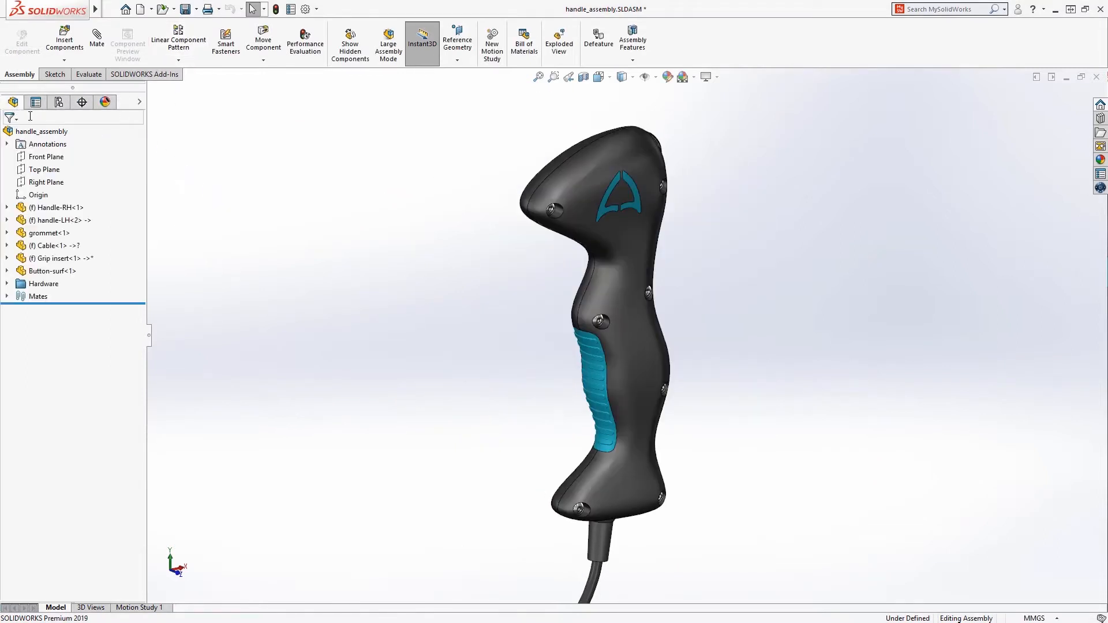
Open the mesh file Scanned Handle.3MF from the Part Delighters folder.
mouse_move(546, 296)
middle_down()
mouse_move(549, 284)
mouse_move(524, 272)
mouse_move(383, 262)
mouse_move(546, 265)
mouse_move(546, 291)
middle_up()
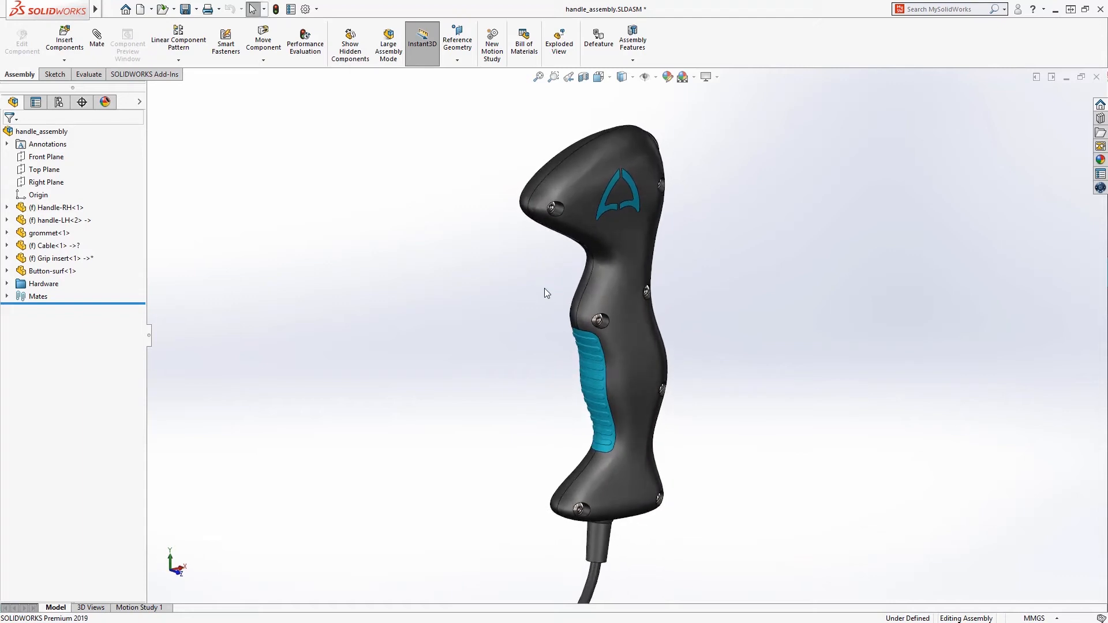
click(163, 9)
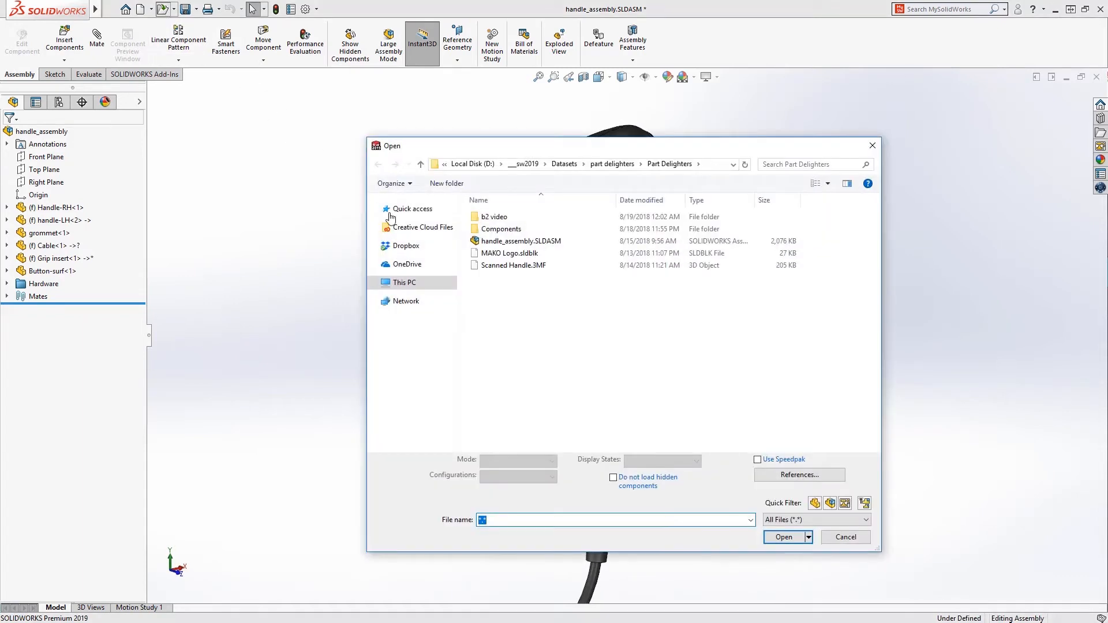
double_click(500, 265)
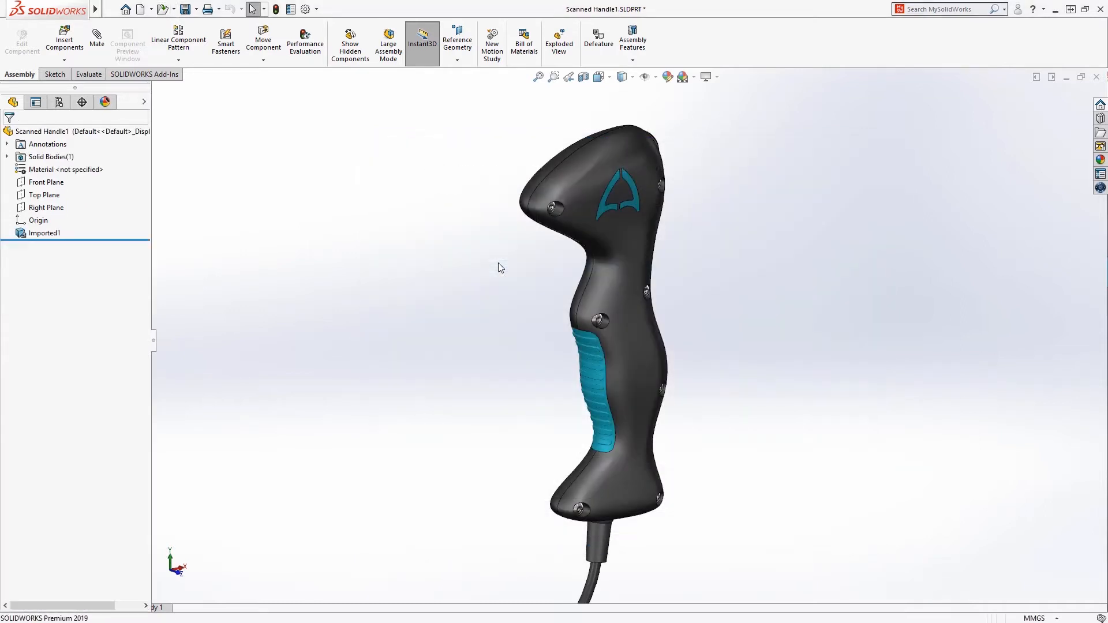
Inspect the scanned handle's mesh with its edges displayed, and return to a shaded display without edges.
click(625, 77)
click(628, 99)
middle_drag(548, 269, 581, 179)
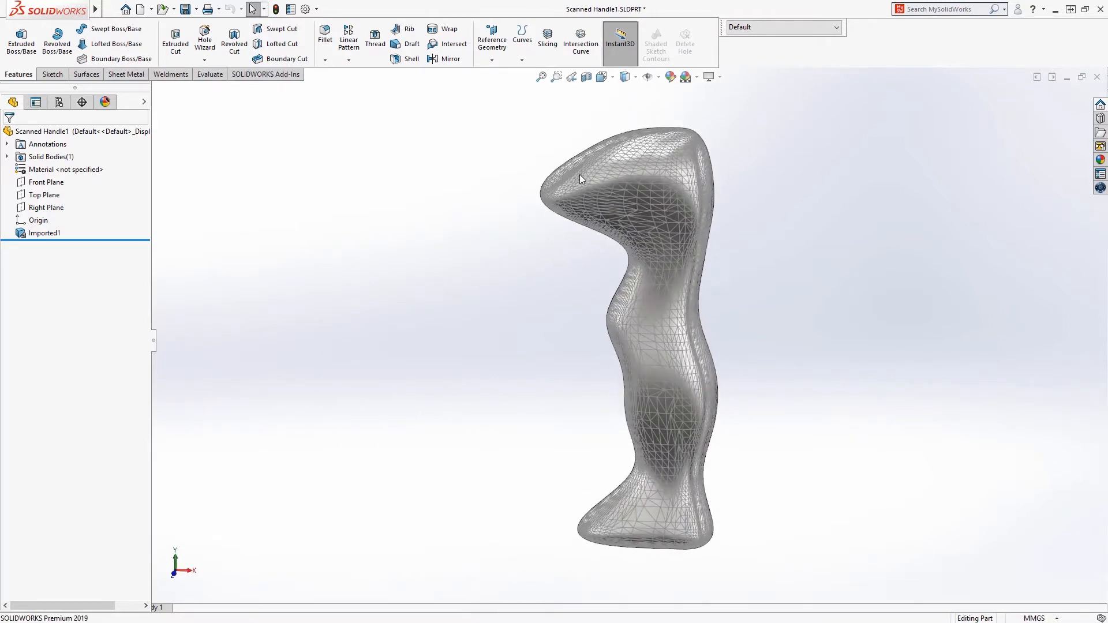
click(625, 77)
click(627, 110)
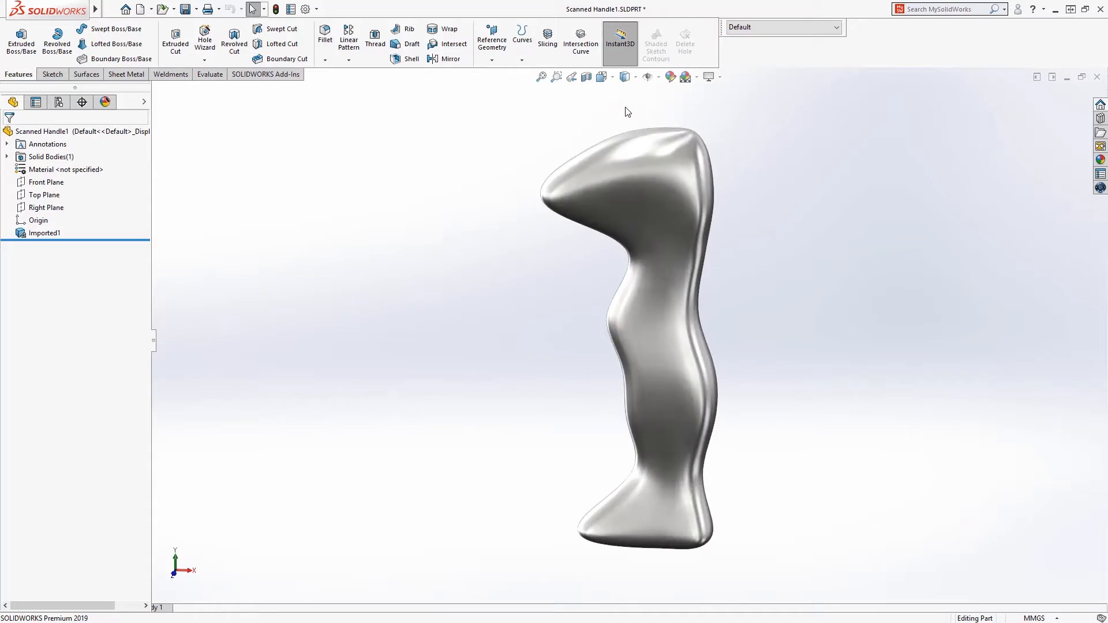
Slice the scanned handle from the Top Plane using 8 planes offset 20 mm, generating exact intersection sketches.
click(44, 194)
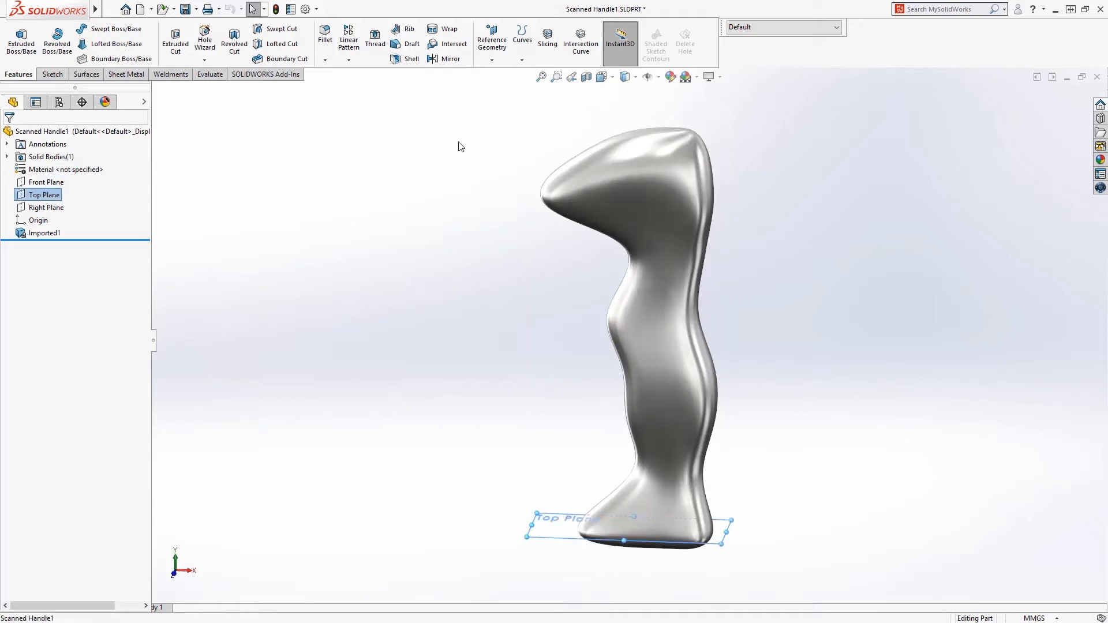
click(552, 49)
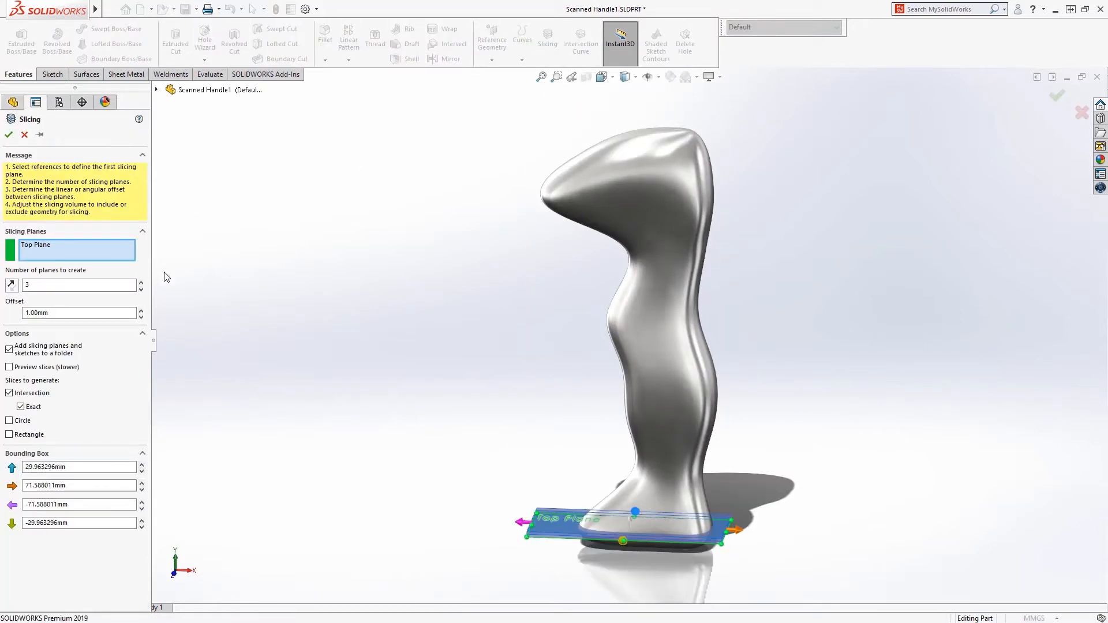
click(100, 284)
text(8)
key(Tab)
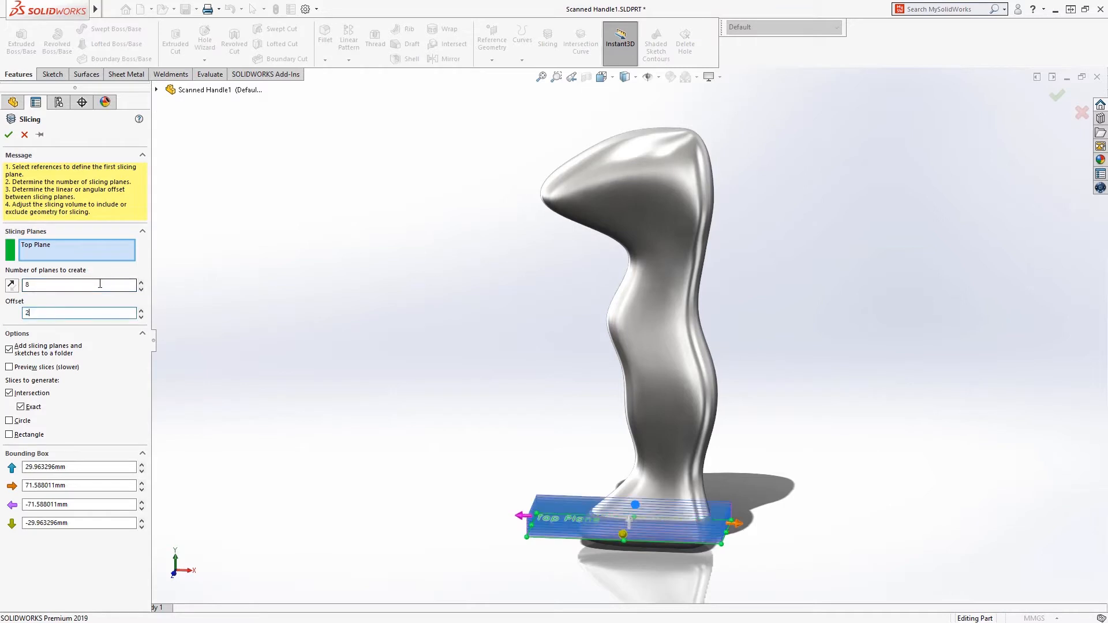
text(20)
key(Tab)
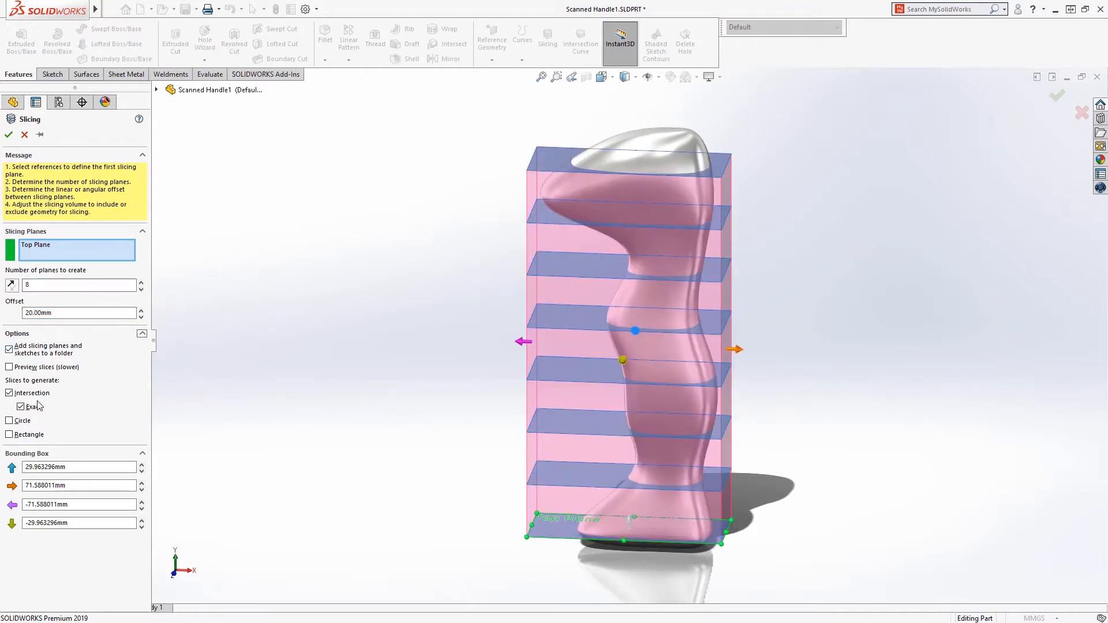
click(9, 134)
Raise slicing Plane15 to the tip of the handle's nose and Plane14 slightly up the neck.
click(7, 246)
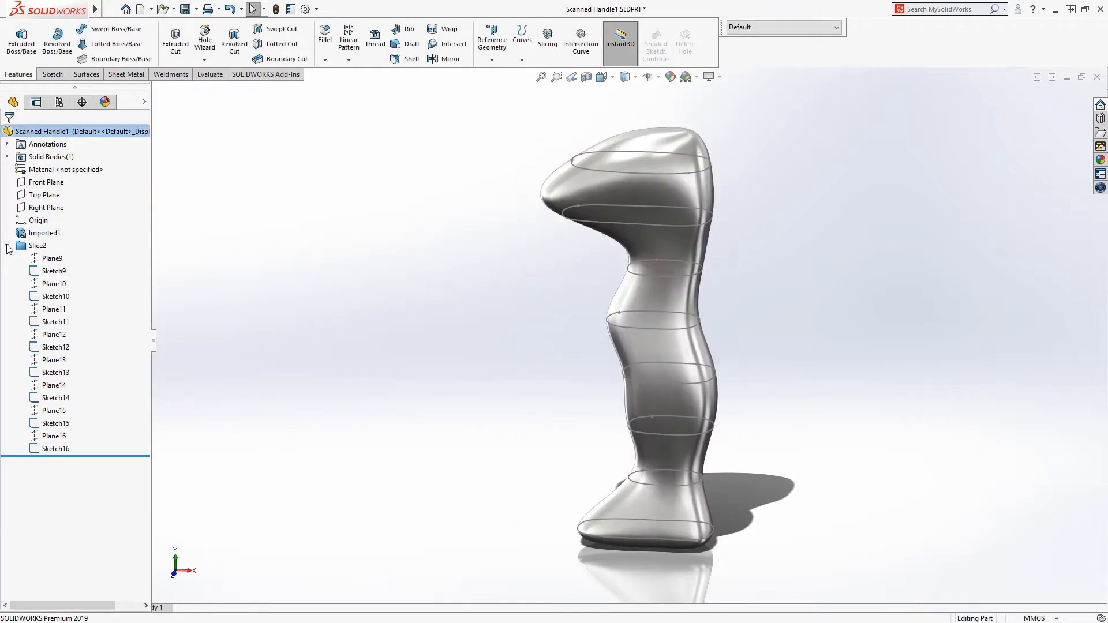
click(53, 410)
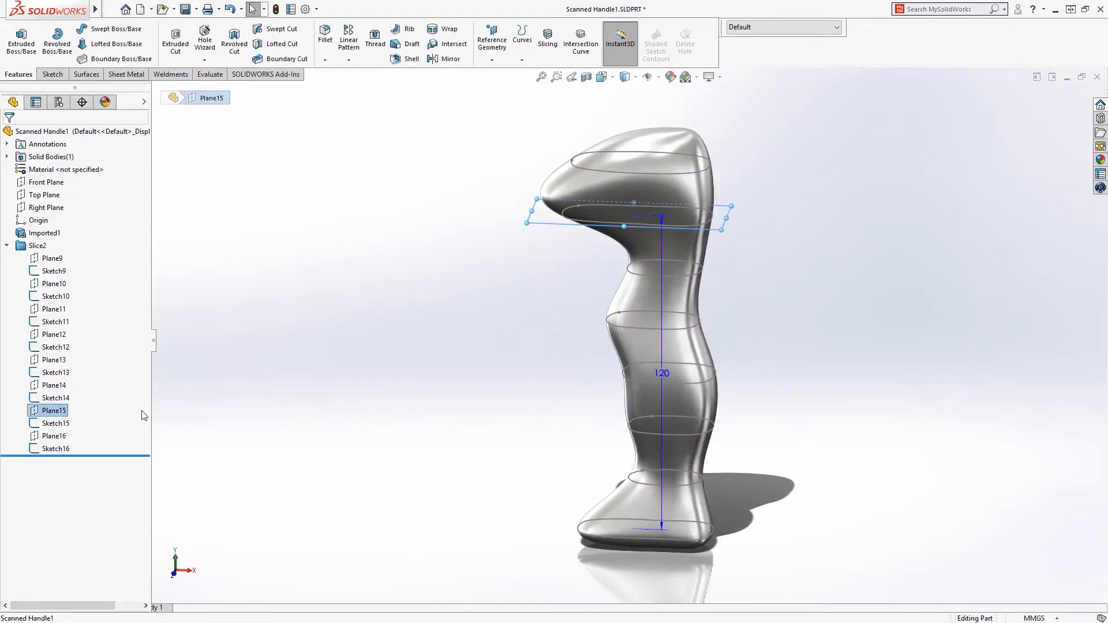
drag(661, 209, 662, 190)
click(61, 385)
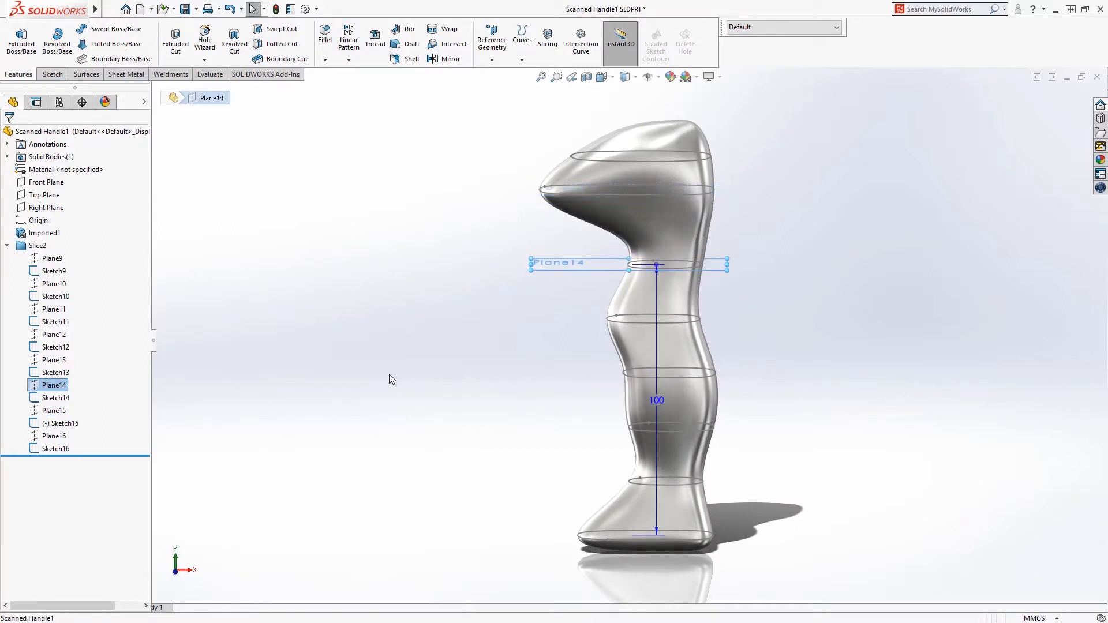
drag(659, 267, 657, 253)
click(615, 272)
Hide the imported scan body so only the slice sketches are displayed.
click(657, 234)
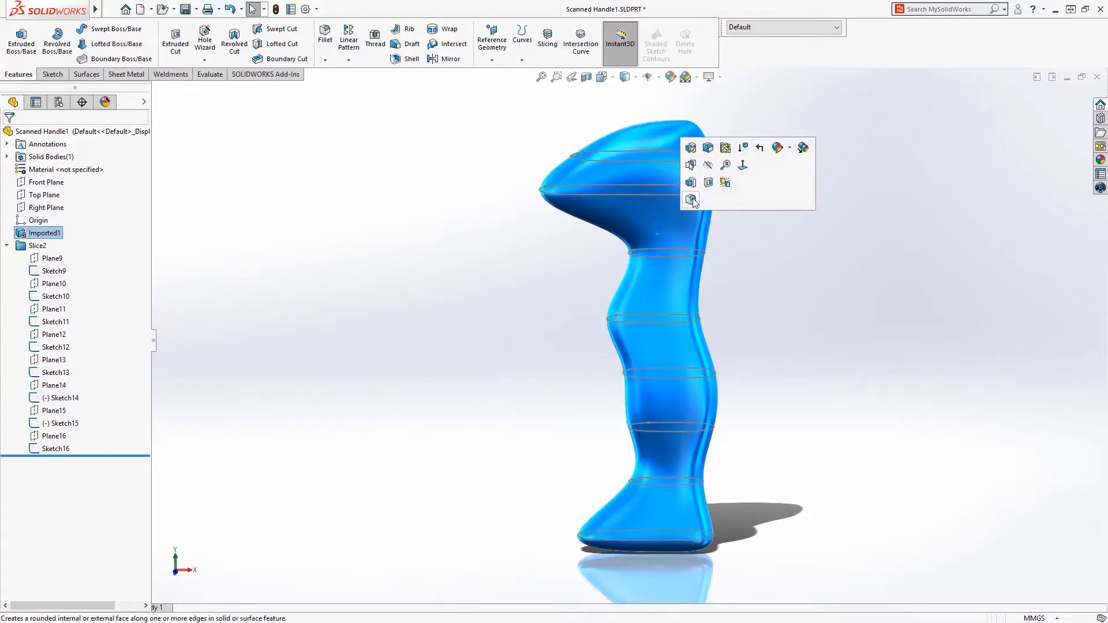
click(708, 166)
mouse_move(643, 247)
middle_down()
mouse_move(576, 267)
mouse_move(575, 315)
middle_up()
Create a lofted surface through all eight slice sketches, picking the profiles in order from the base to the head.
click(86, 74)
click(109, 43)
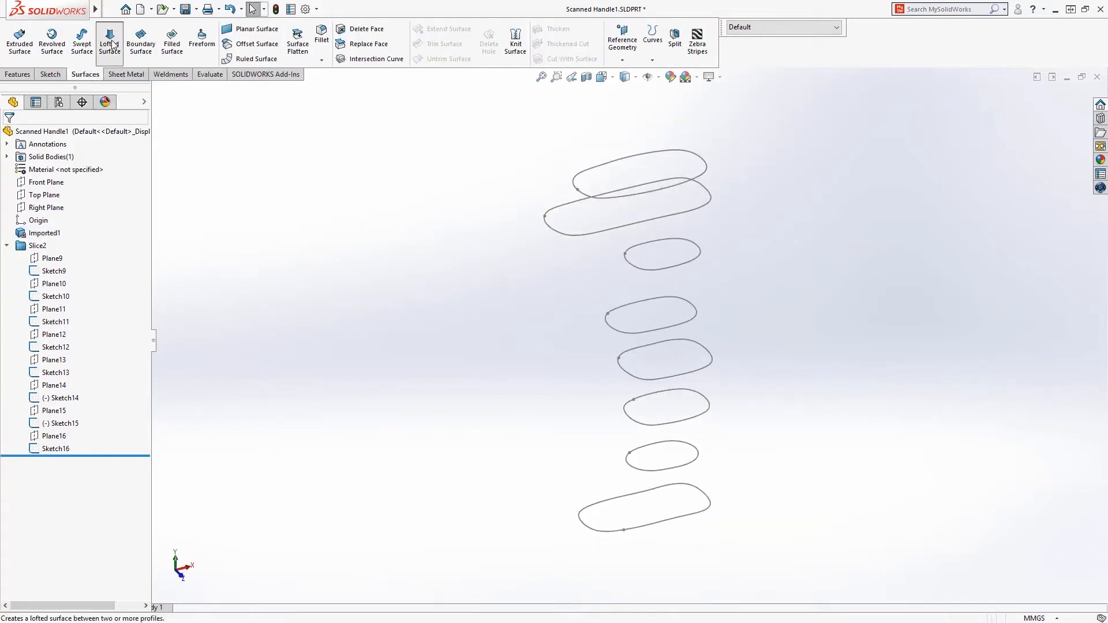
click(706, 497)
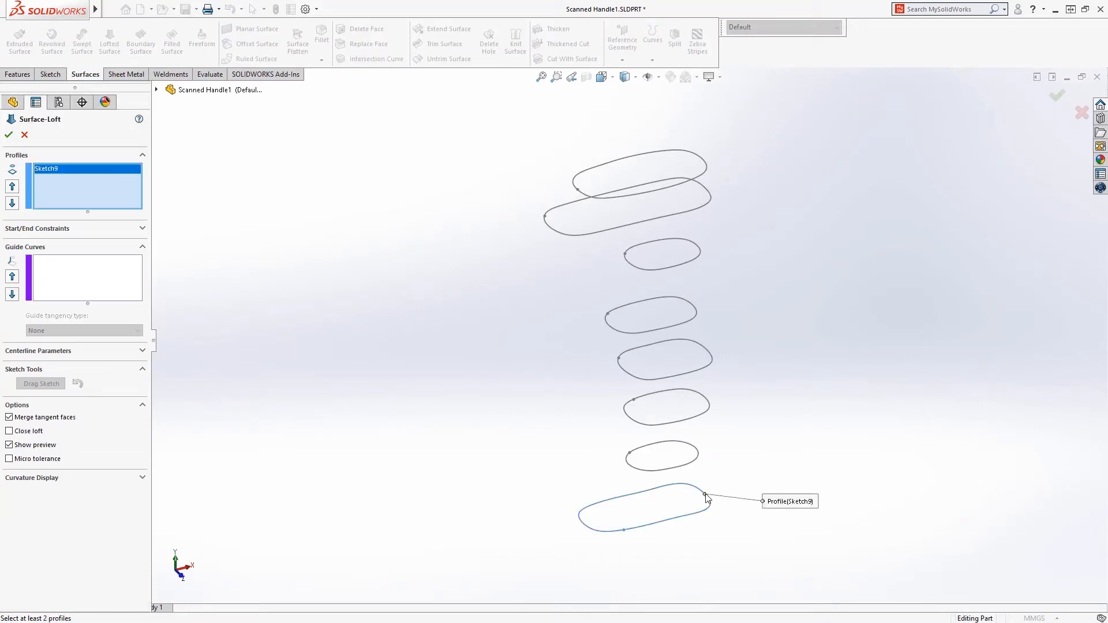
click(699, 459)
click(709, 402)
click(708, 356)
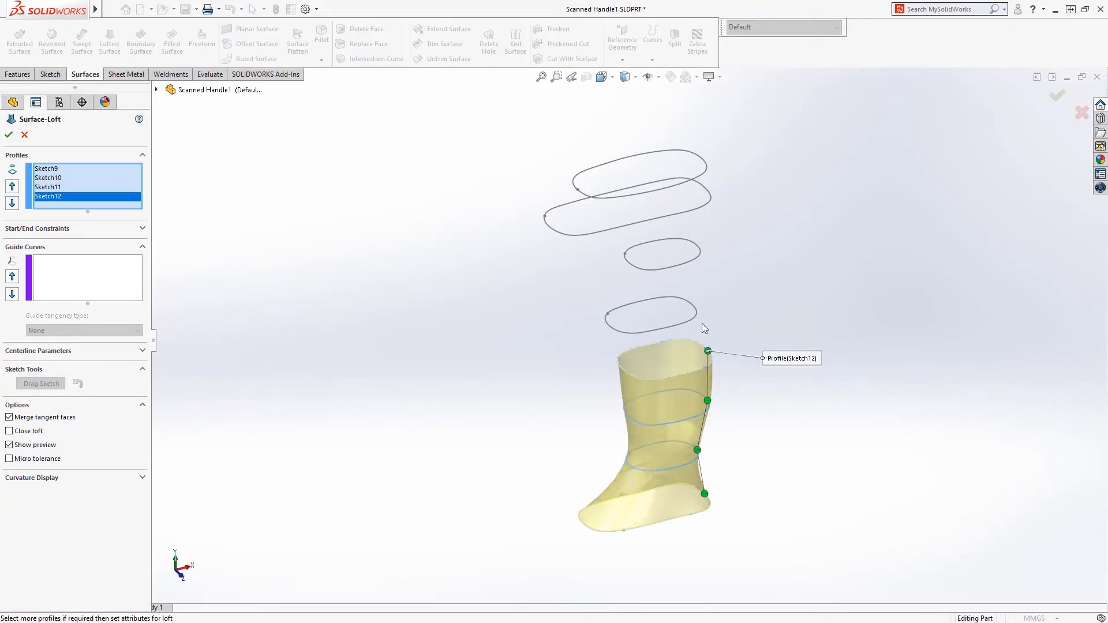
click(696, 311)
click(701, 251)
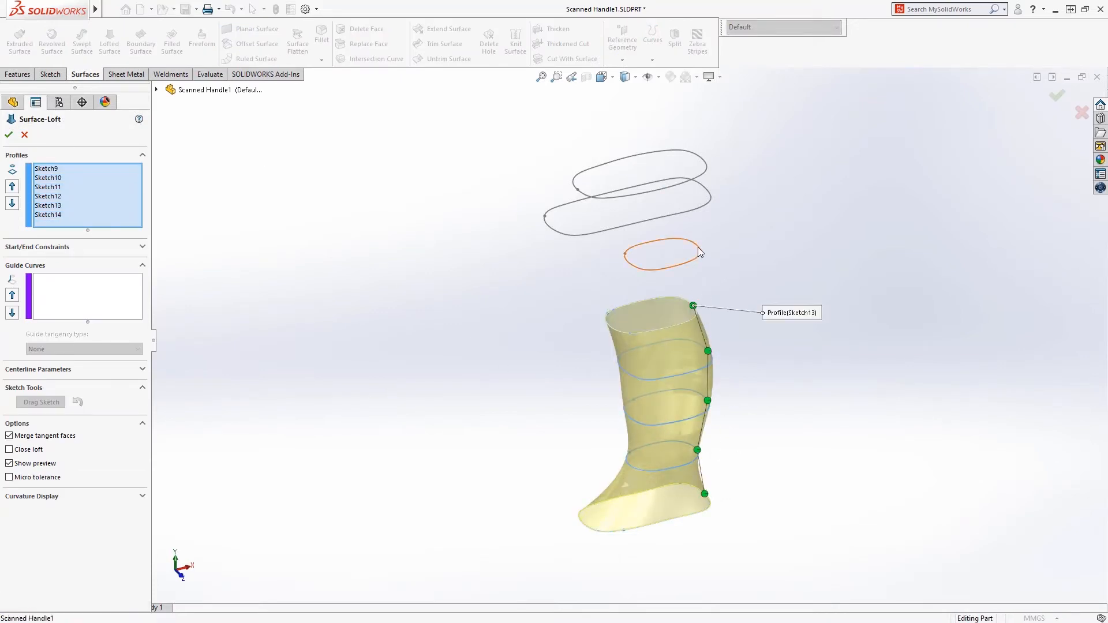
click(707, 190)
click(703, 162)
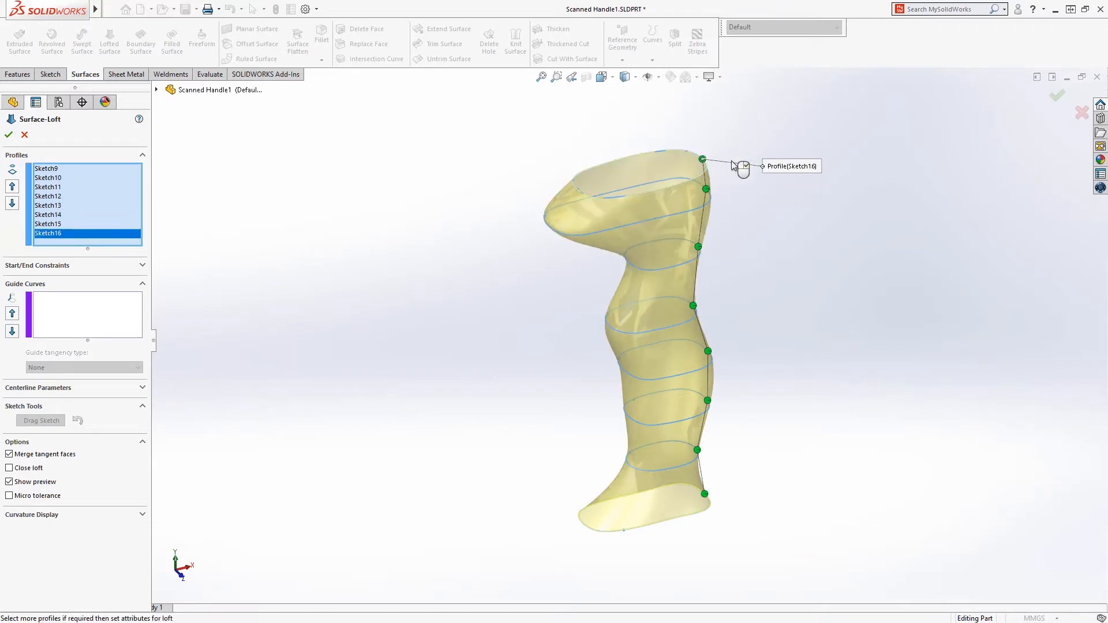
right_click(733, 166)
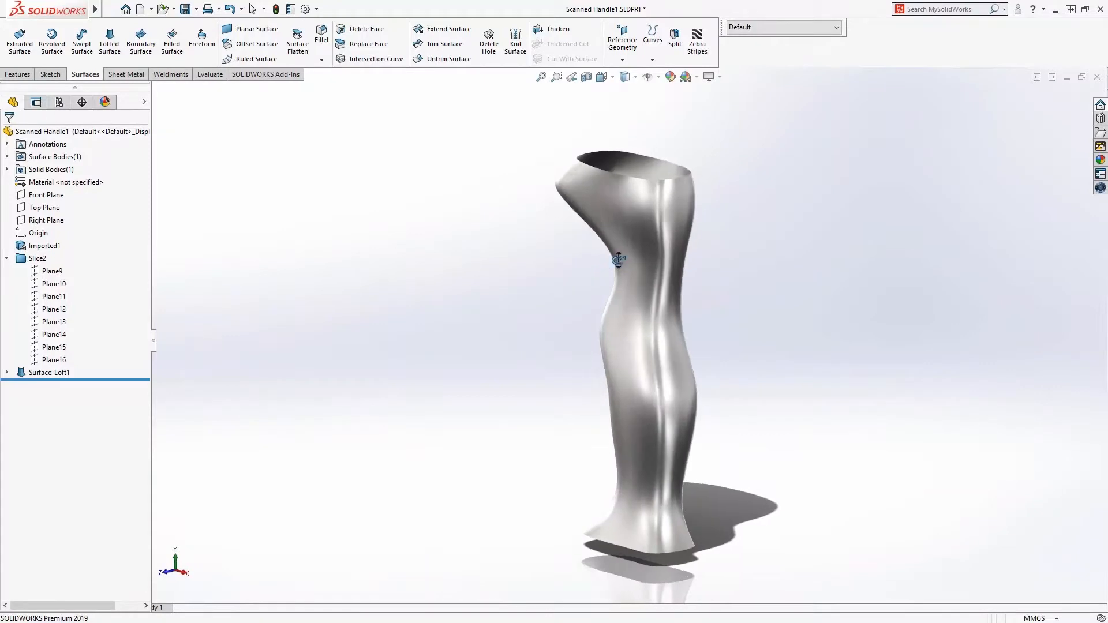
Split the lofted surface with the Front Plane as trim tool for all bodies, and check the resulting surface bodies.
middle_drag(698, 284, 710, 282)
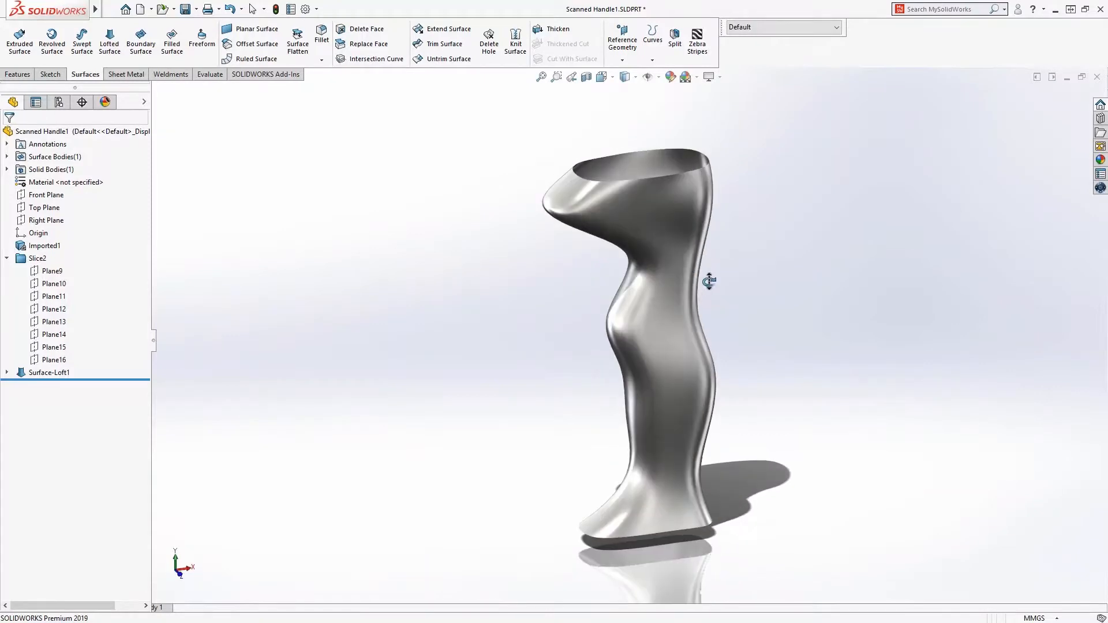
click(46, 194)
click(675, 38)
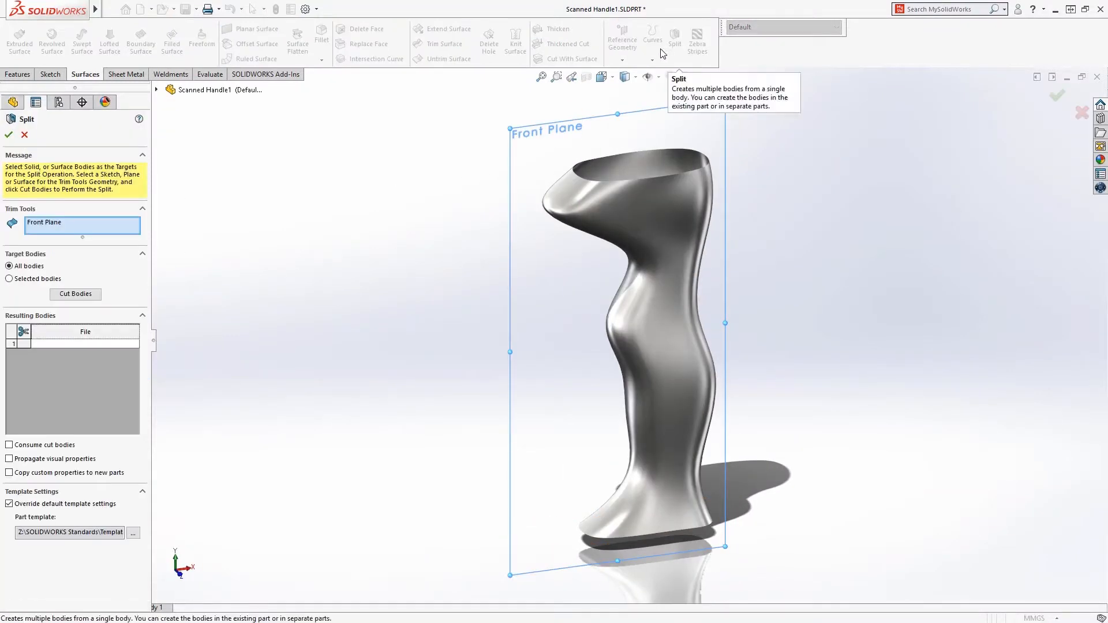
click(76, 294)
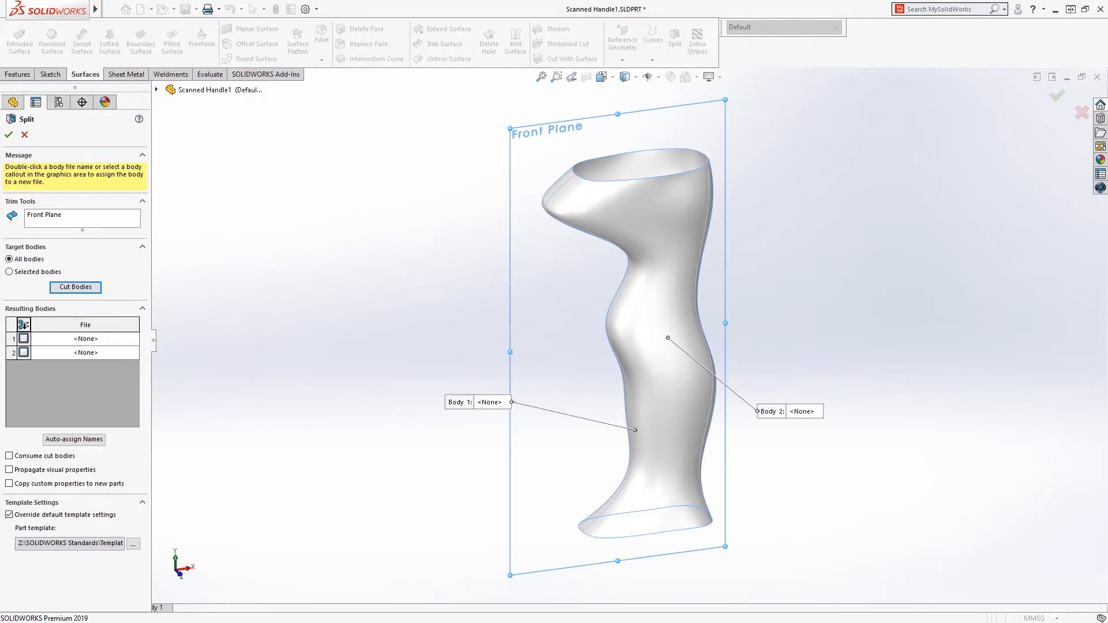
click(8, 135)
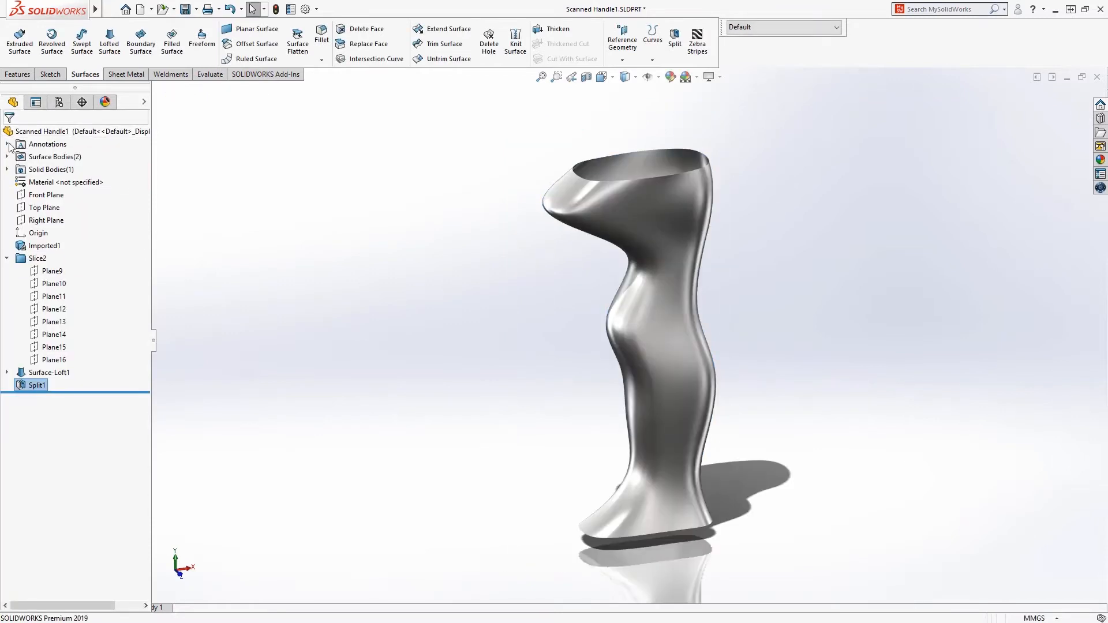
click(7, 157)
click(42, 171)
click(48, 183)
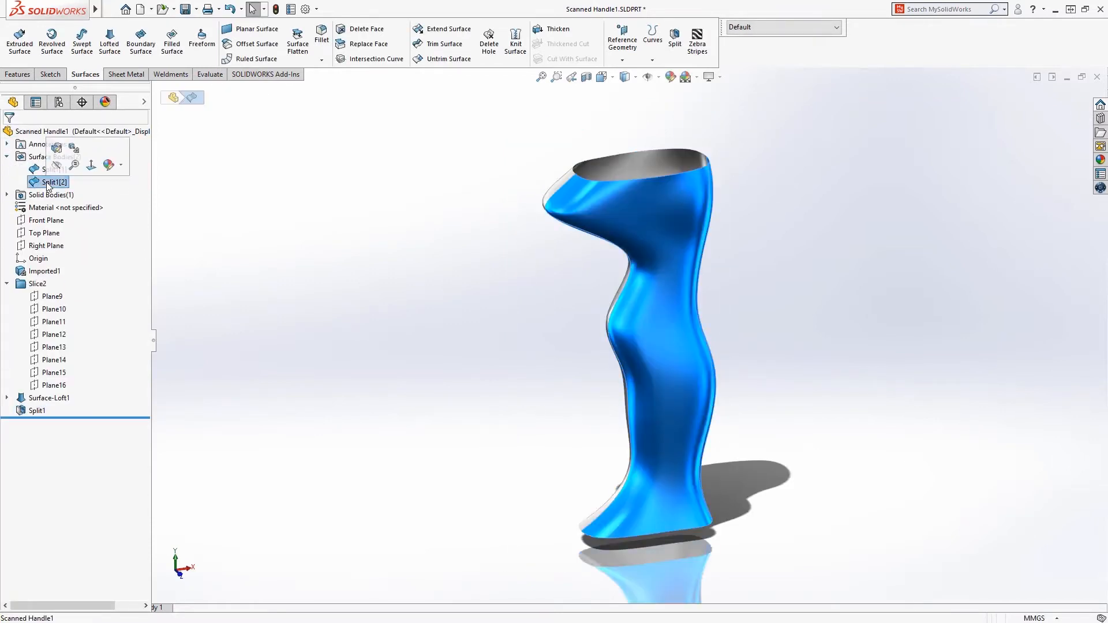
Sketch on the Front Plane and place the MAKO Logo block from the Design Library on the handle's head.
click(47, 220)
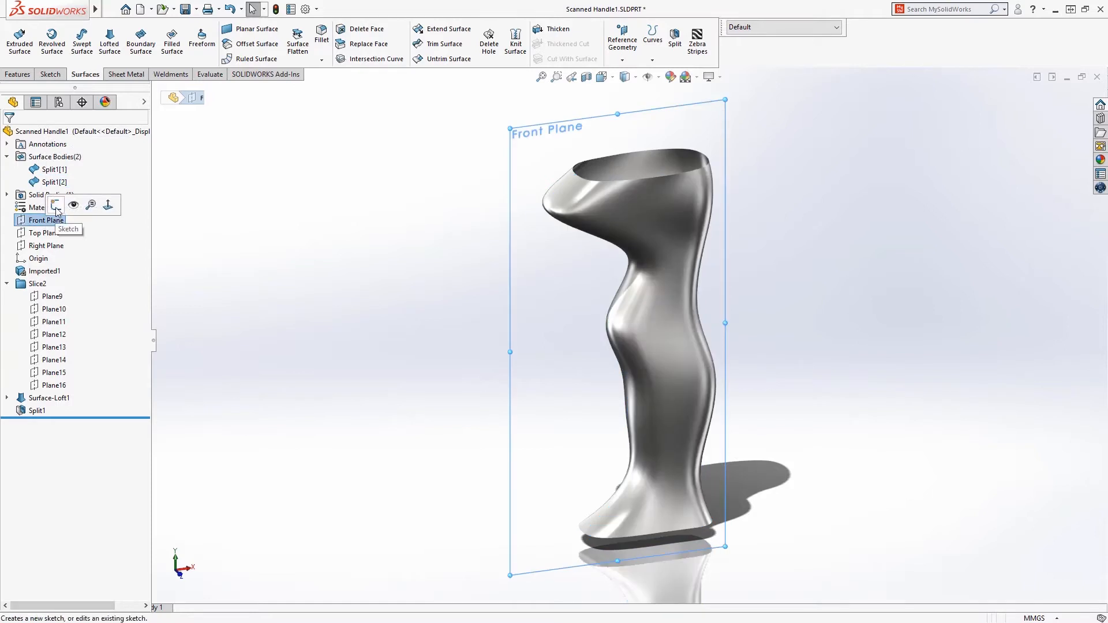
click(60, 203)
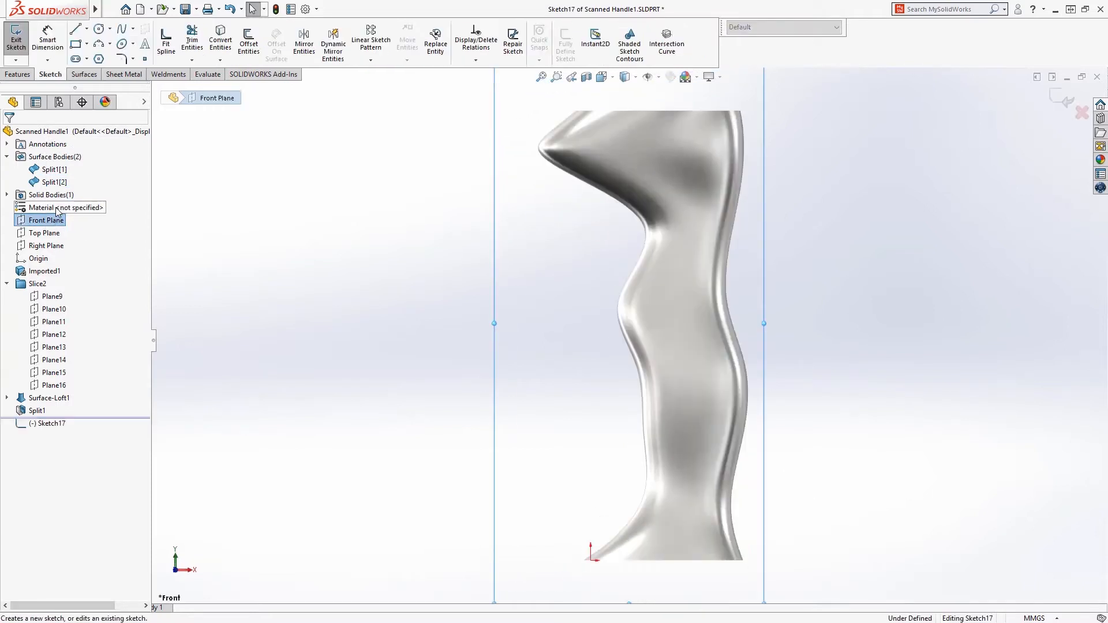
click(1101, 118)
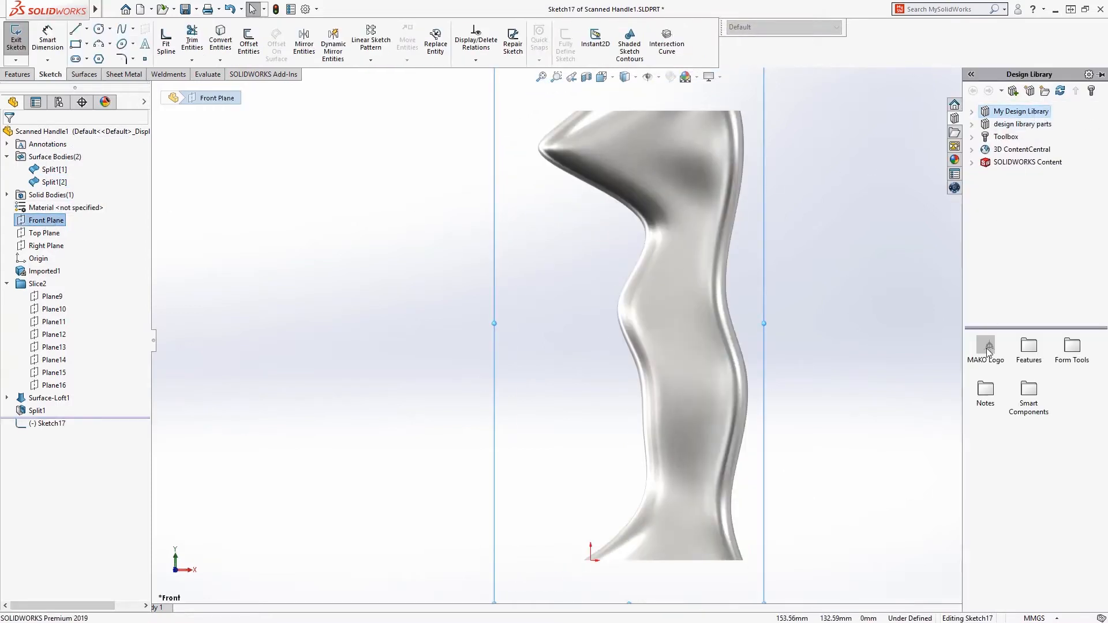
drag(988, 350, 766, 197)
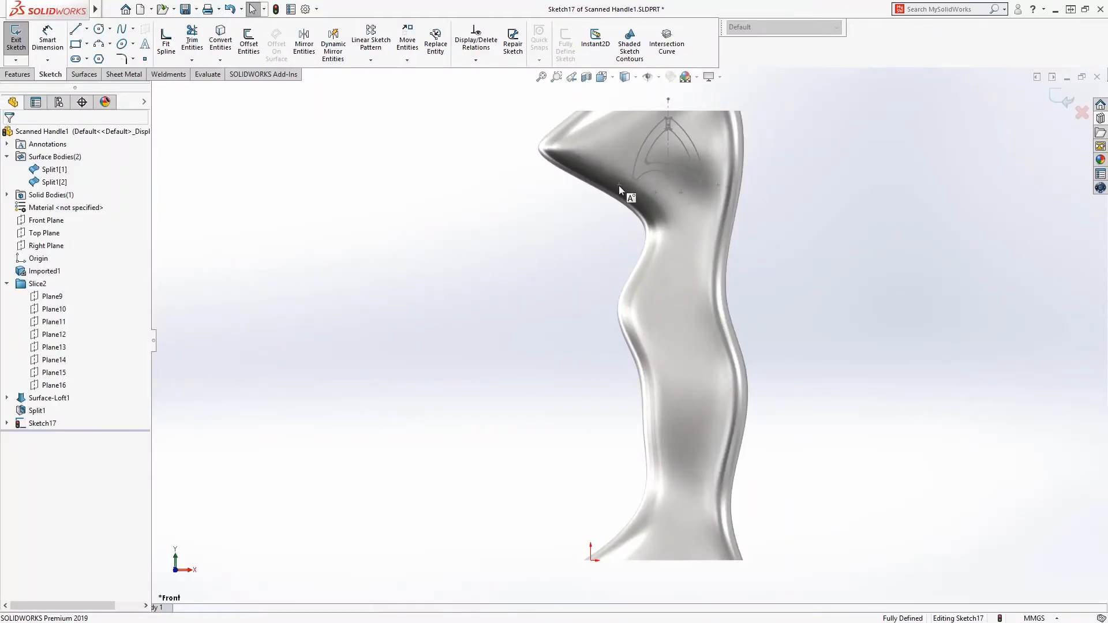
click(553, 179)
Project the logo sketch bi-directionally onto both split surface faces of the handle with Projected Curve.
mouse_move(572, 181)
middle_down()
mouse_move(594, 248)
mouse_move(564, 295)
middle_up()
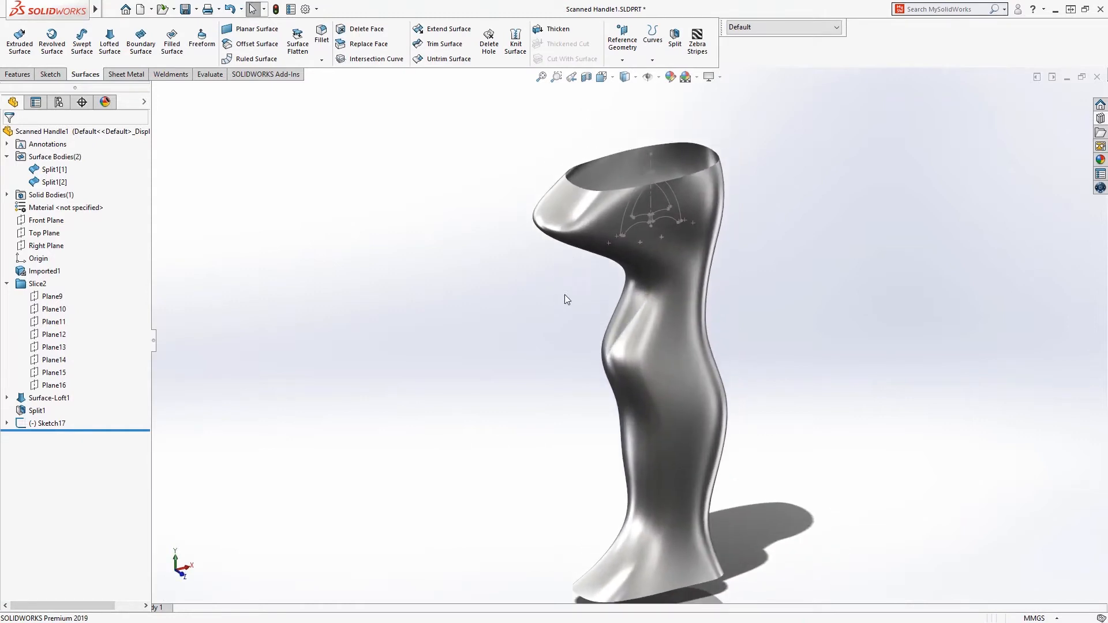
click(628, 205)
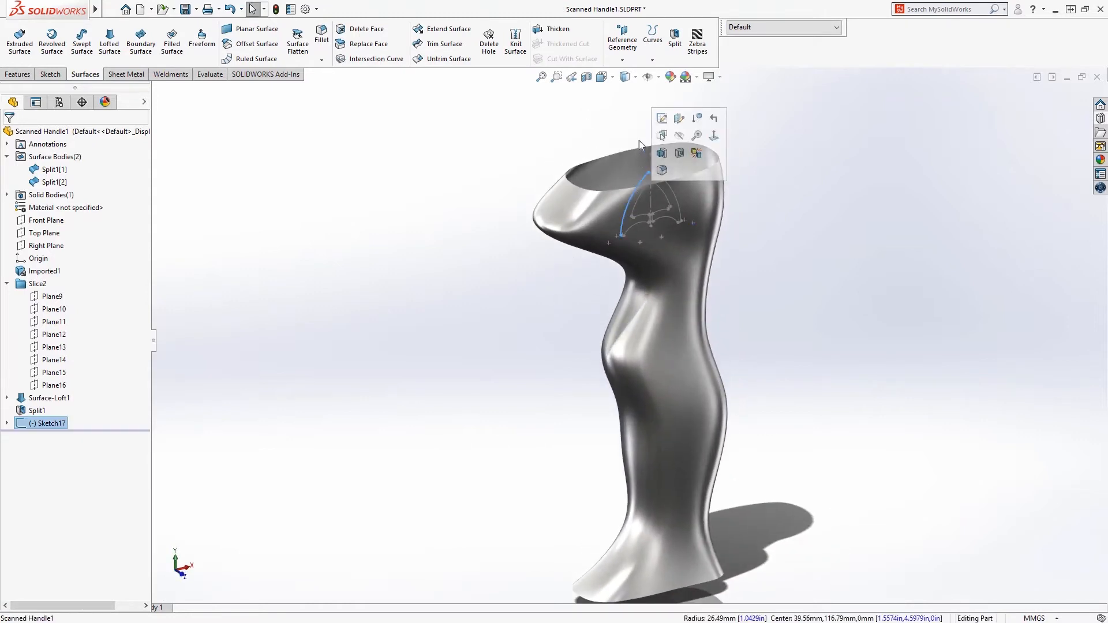
click(653, 61)
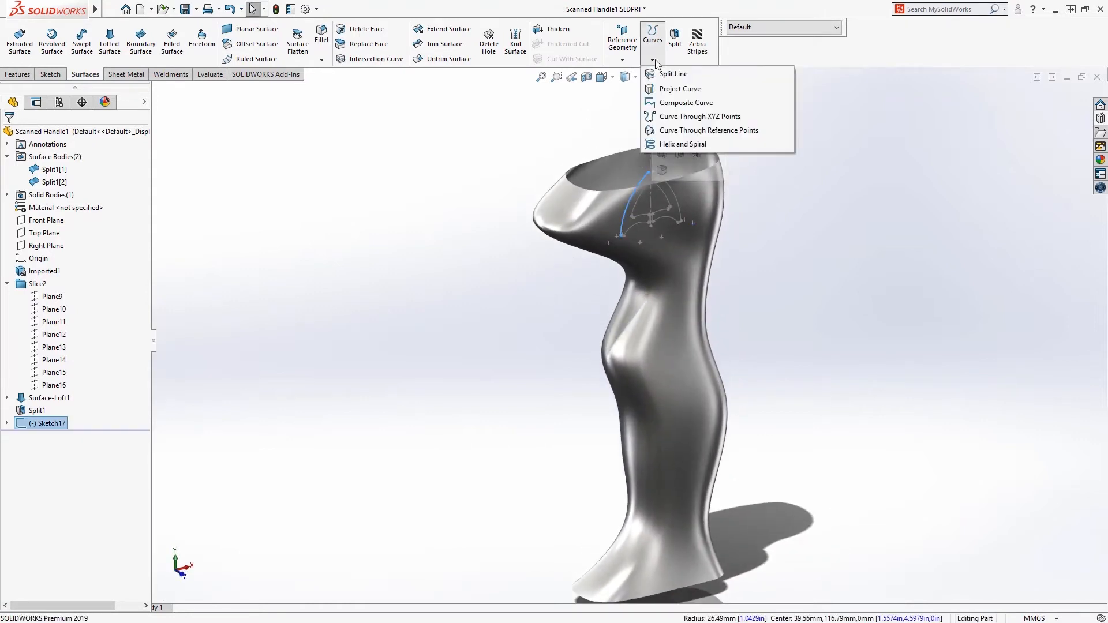
click(667, 91)
click(617, 161)
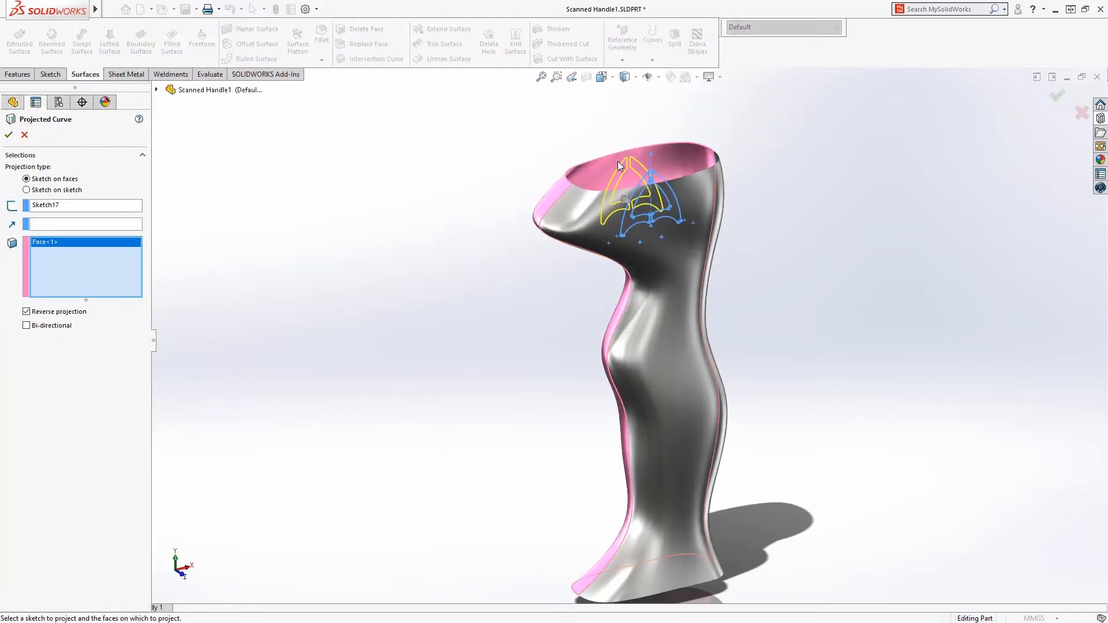
click(578, 213)
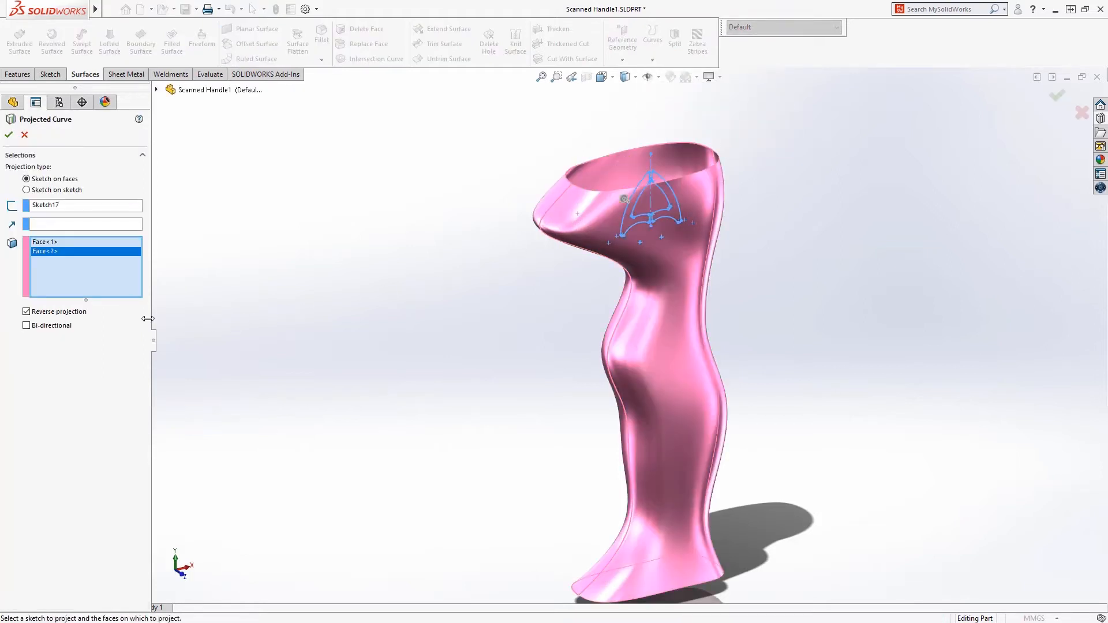
click(27, 325)
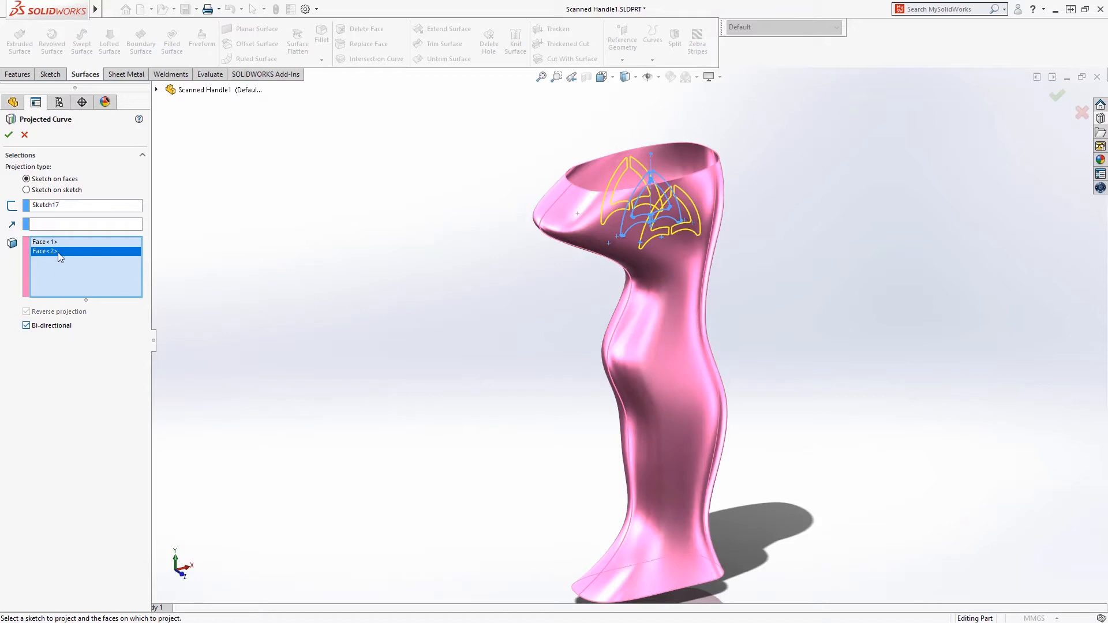
click(9, 137)
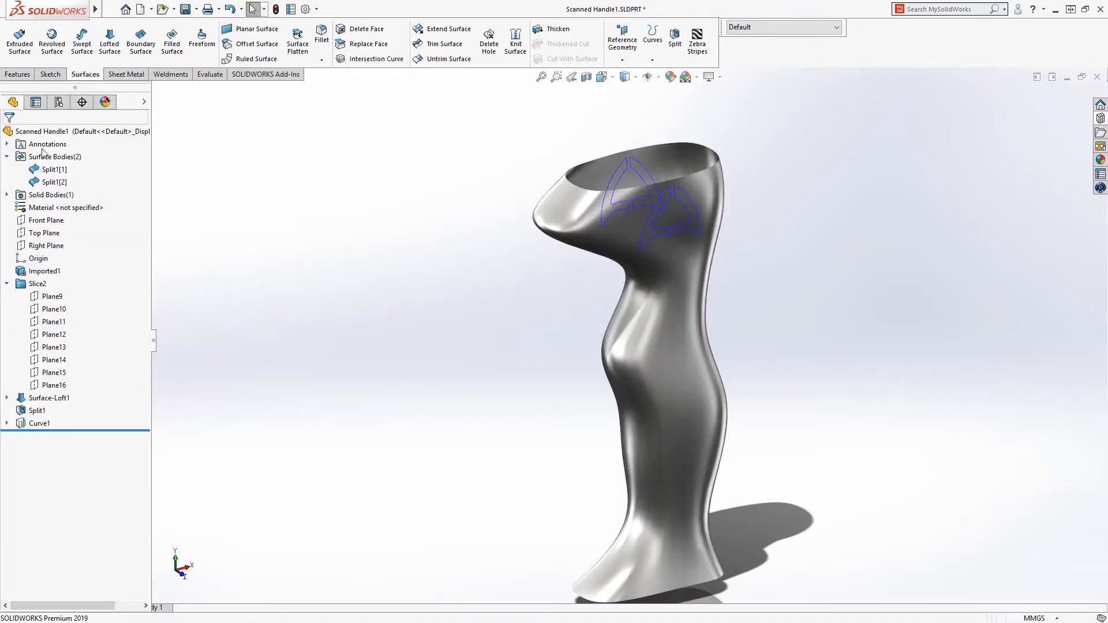
middle_drag(673, 214, 649, 215)
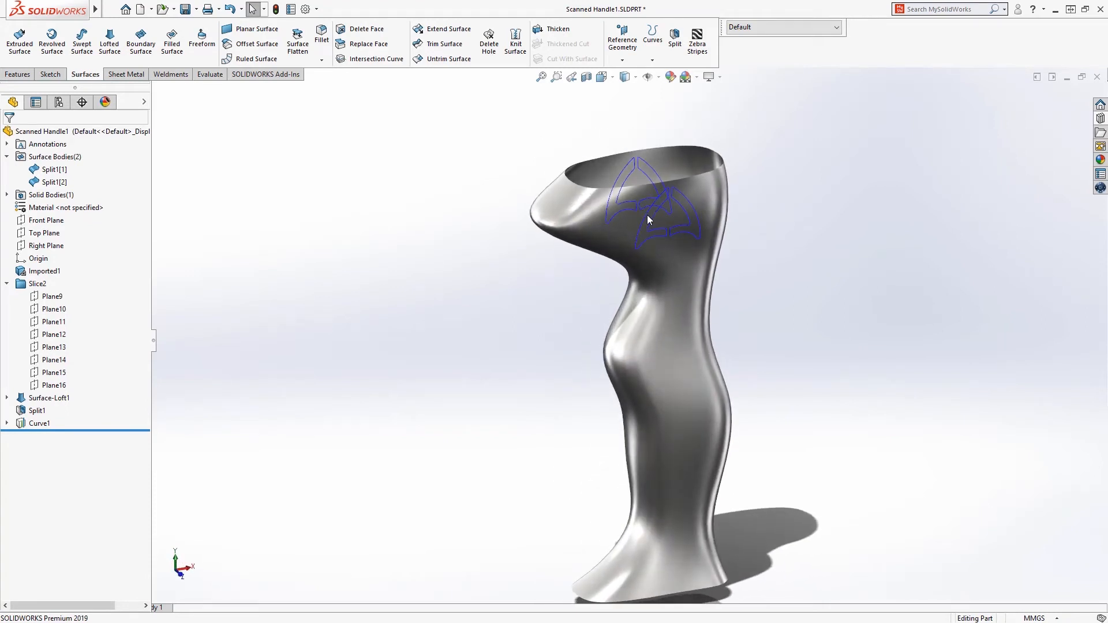
Switch to the handle_assembly document and hide the handle-LH component to expose the internal parts.
key(ctrl+Tab)
click(562, 313)
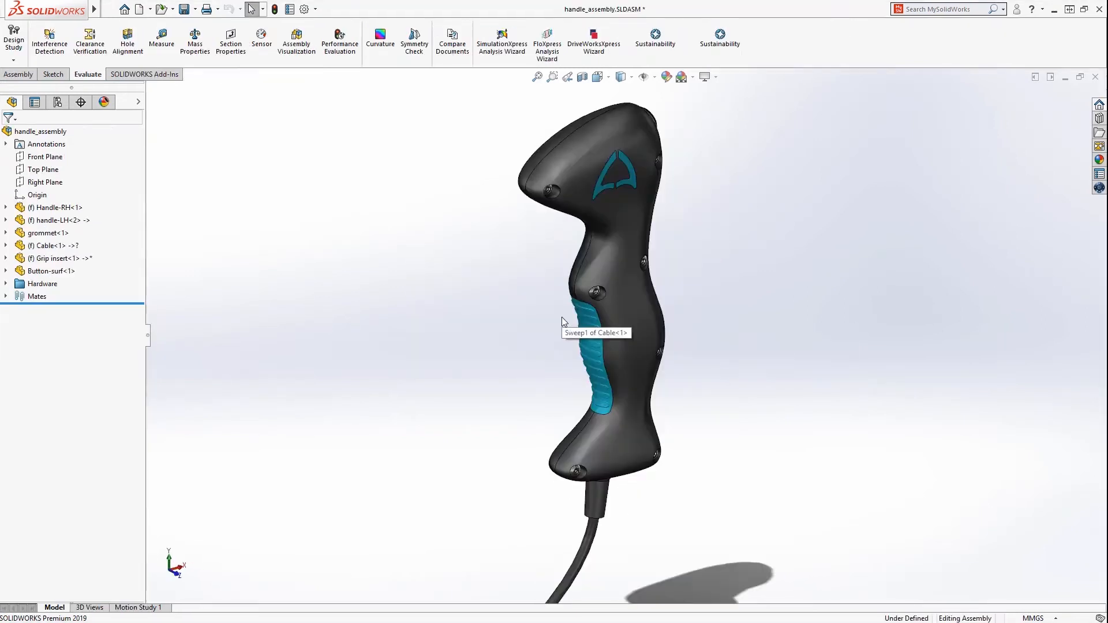
click(607, 276)
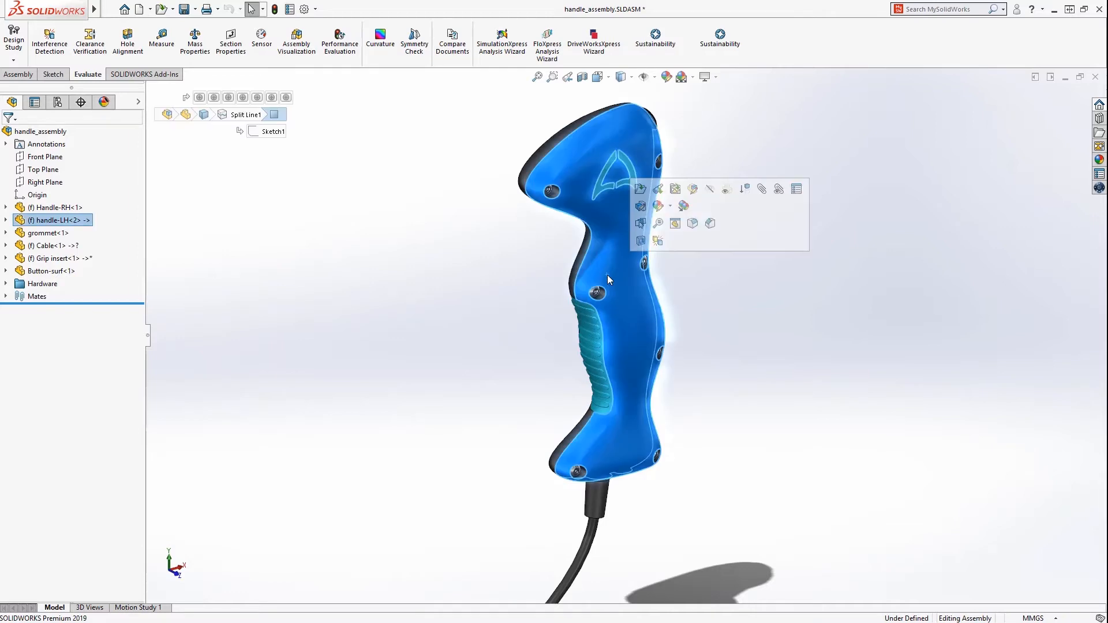
click(708, 190)
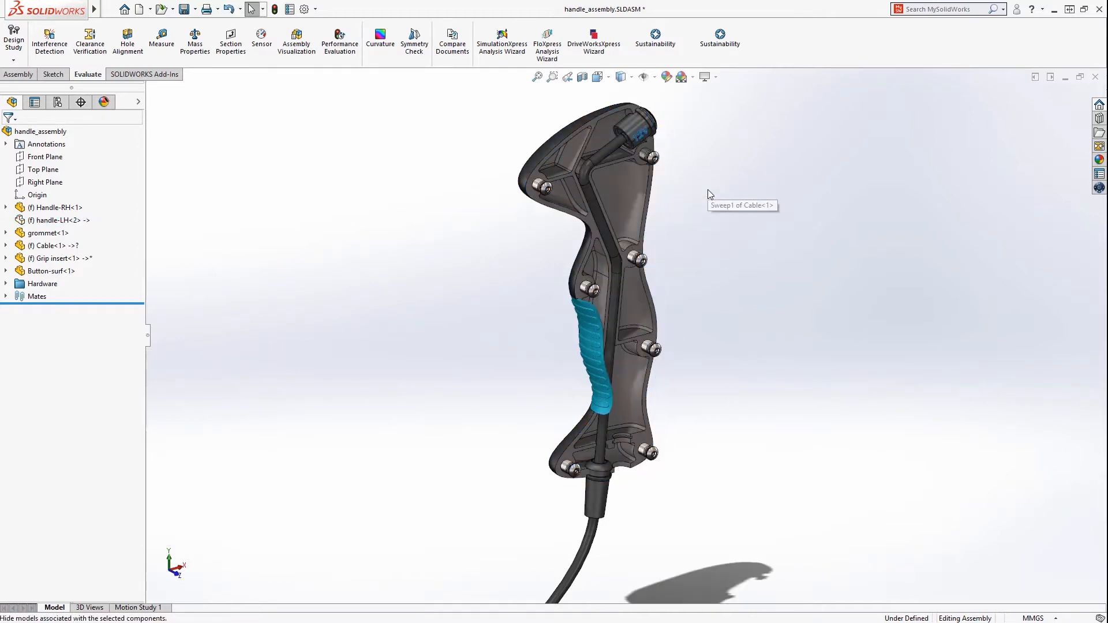
Isolate the Button-surf component at the handle's head and edit it within the assembly.
drag(605, 99, 668, 173)
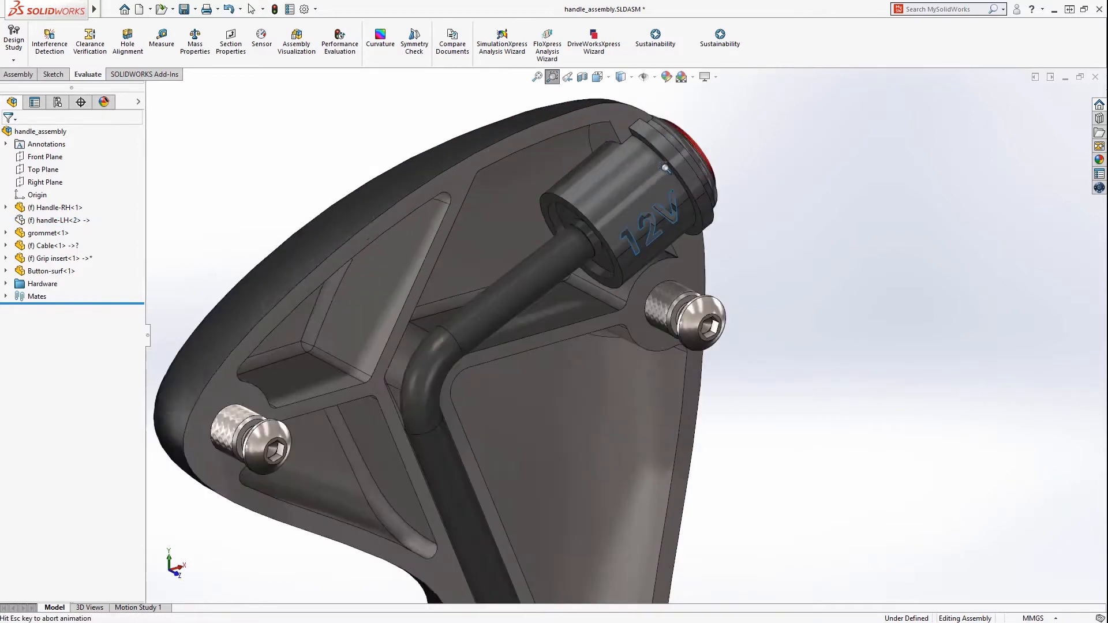
right_click(657, 226)
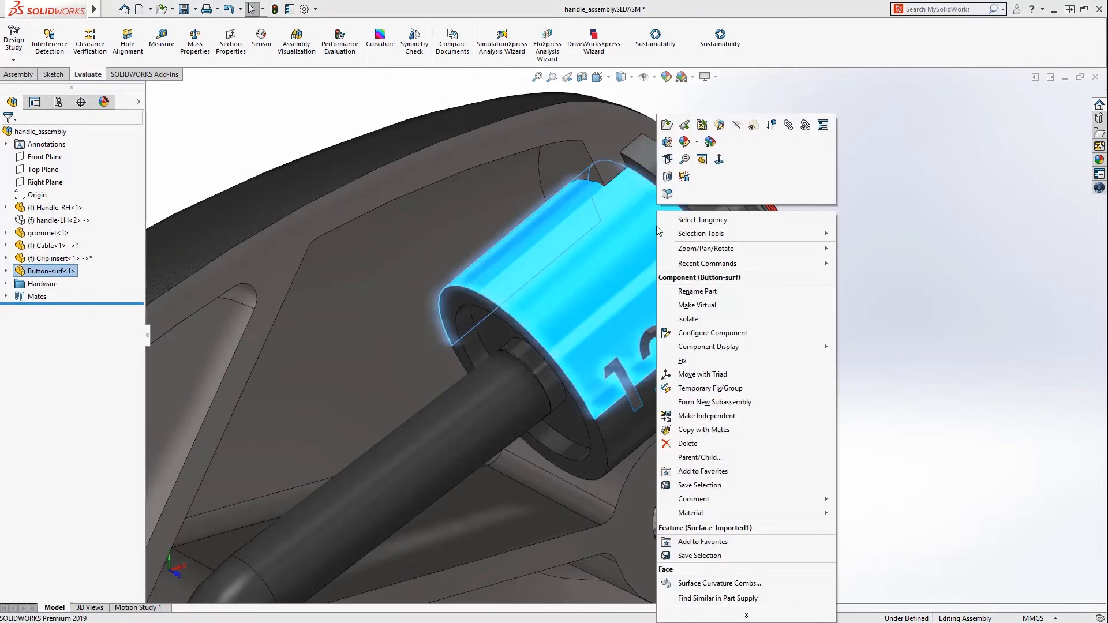
click(701, 320)
click(680, 274)
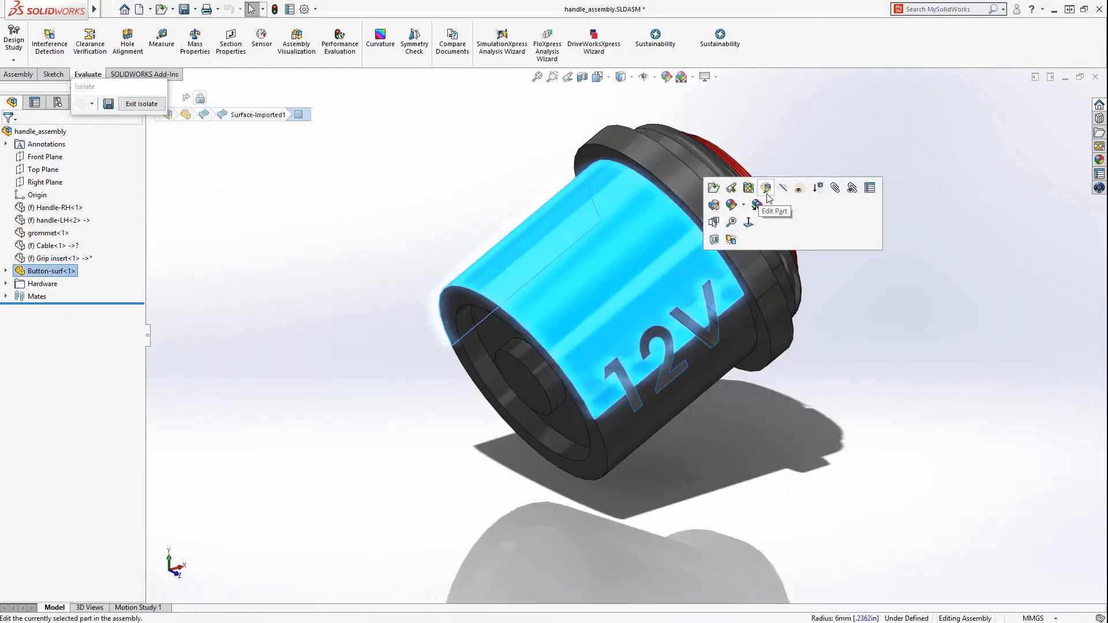
click(769, 192)
Remove the 1, 2 and V cutouts from the button's surface with Delete Hole, and exit isolation.
middle_drag(644, 288, 637, 210)
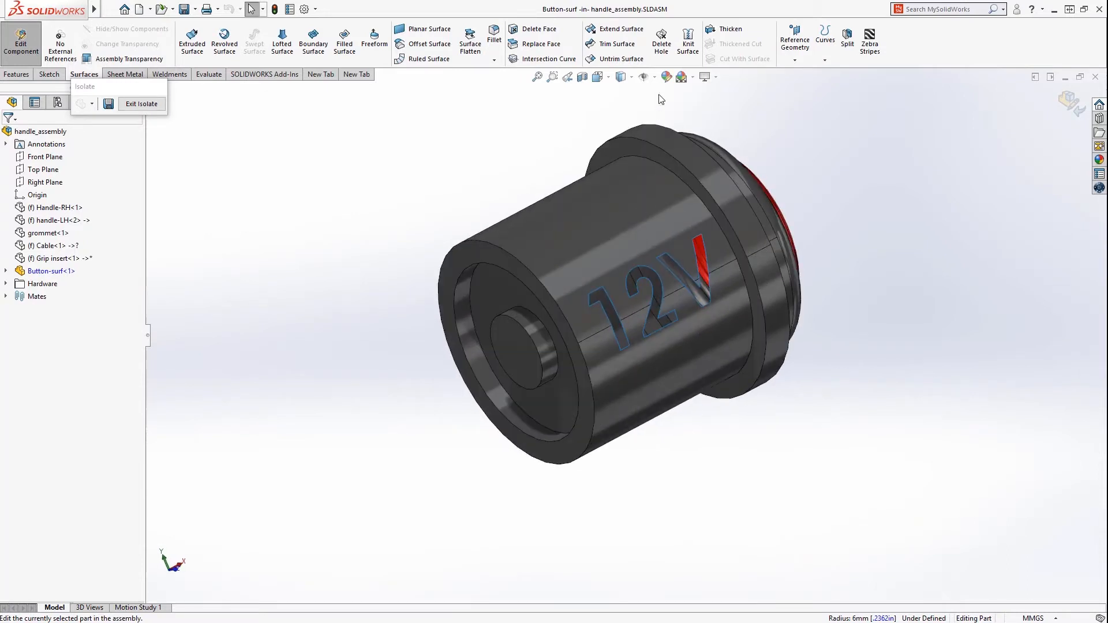
click(661, 46)
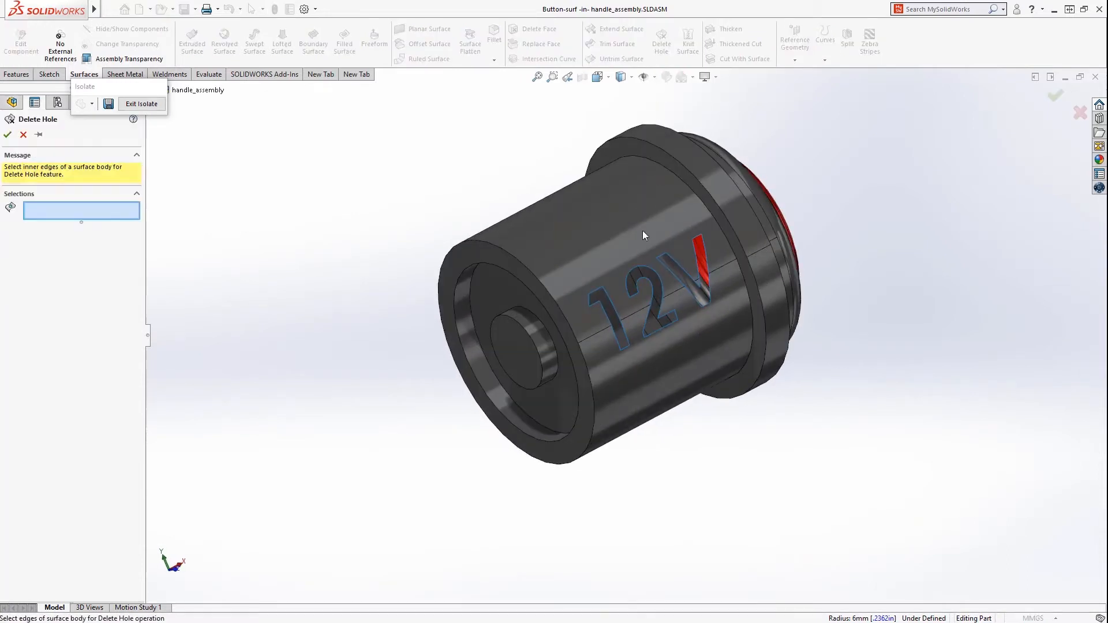
click(603, 287)
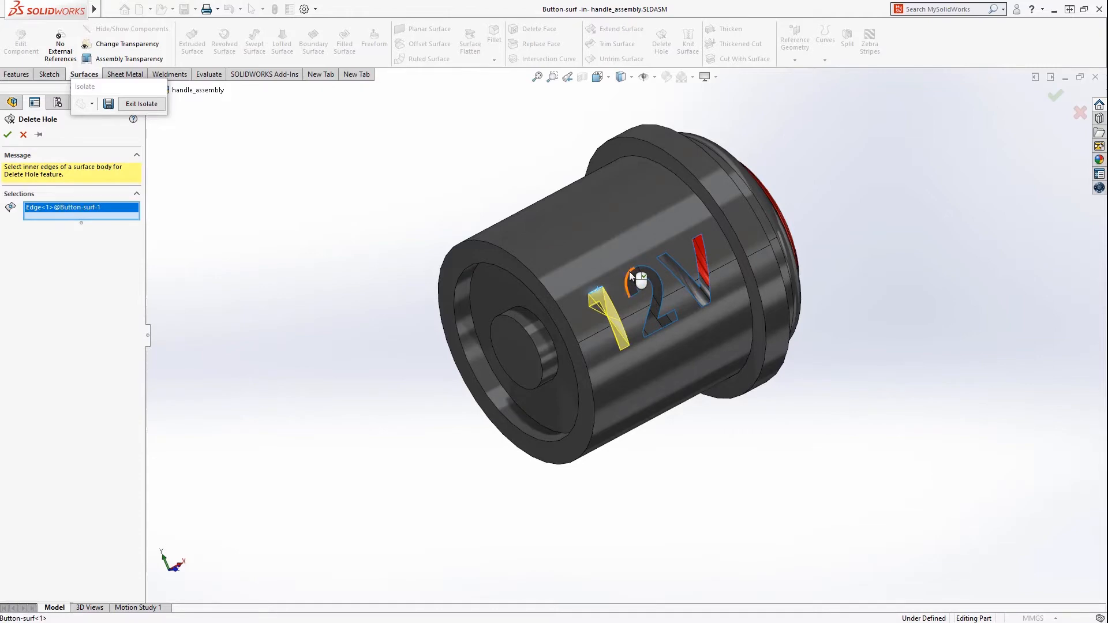
click(629, 272)
click(660, 255)
middle_drag(660, 255, 813, 273)
key(Return)
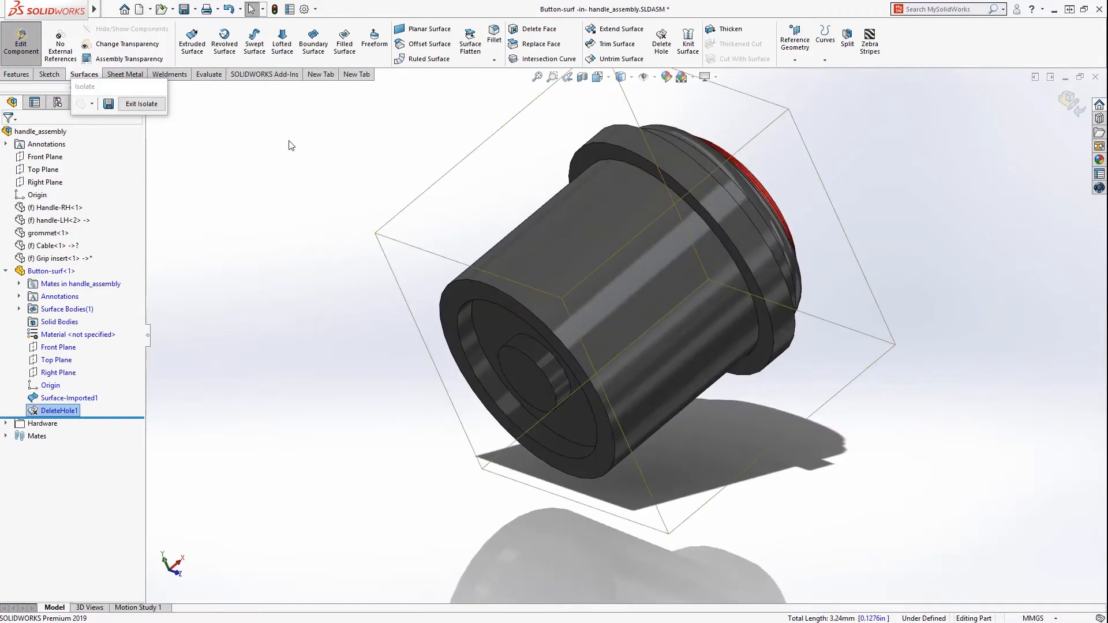
click(143, 105)
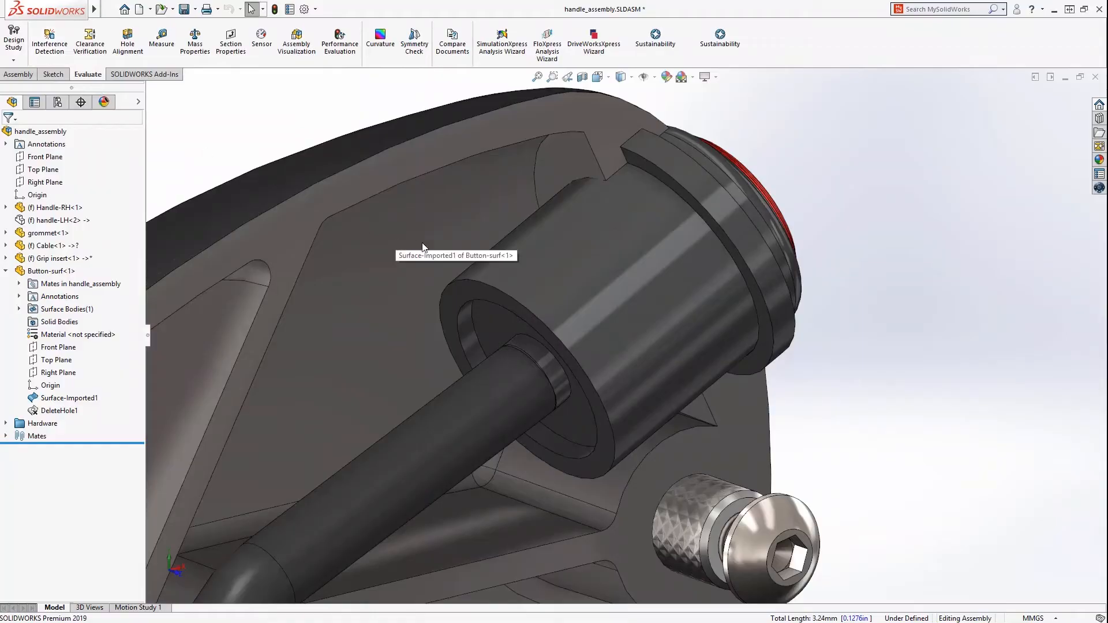
Run Interference Detection between Handle-RH and the Cable near the lower end of the grip insert.
scroll(421, 314, down, 5)
middle_drag(421, 314, 484, 241)
middle_drag(516, 465, 445, 488)
scroll(483, 482, down, 5)
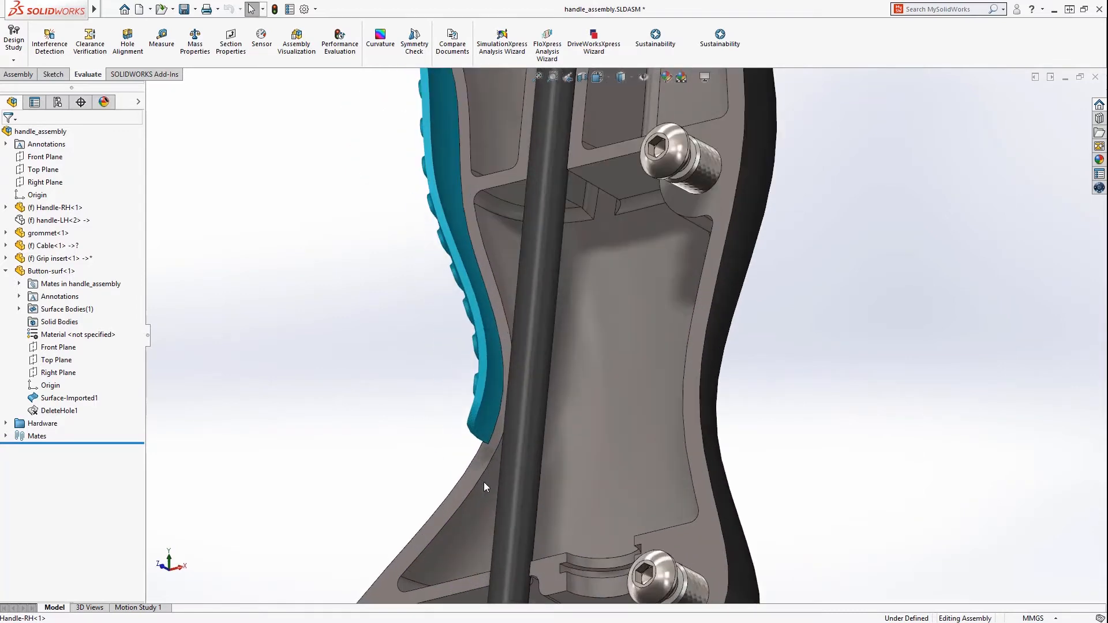
click(485, 486)
ctrl+click(514, 490)
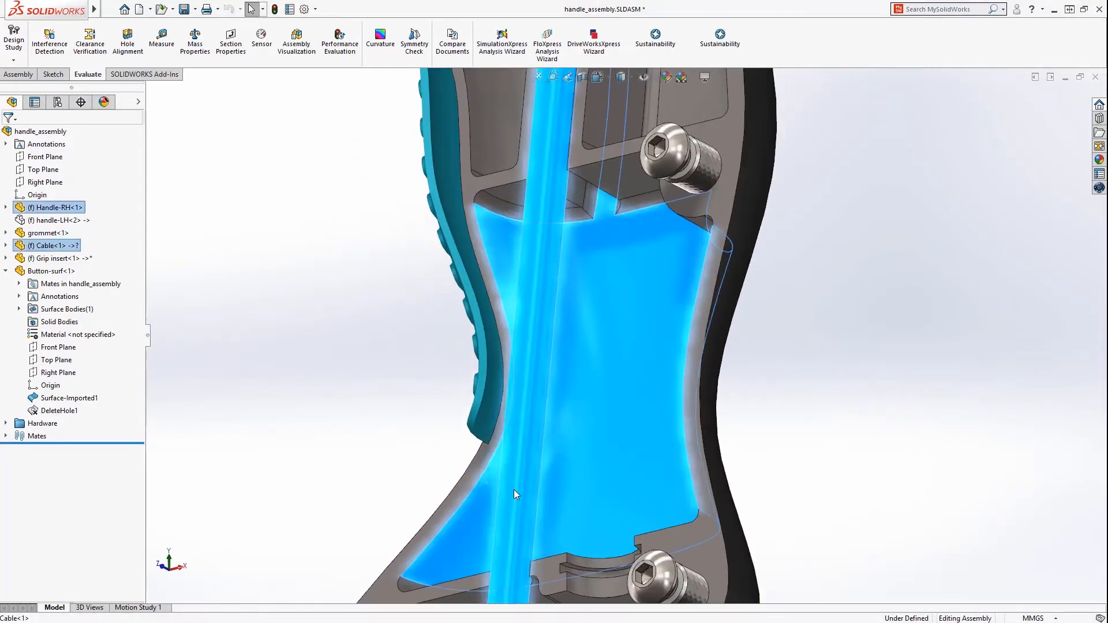
click(50, 49)
click(64, 207)
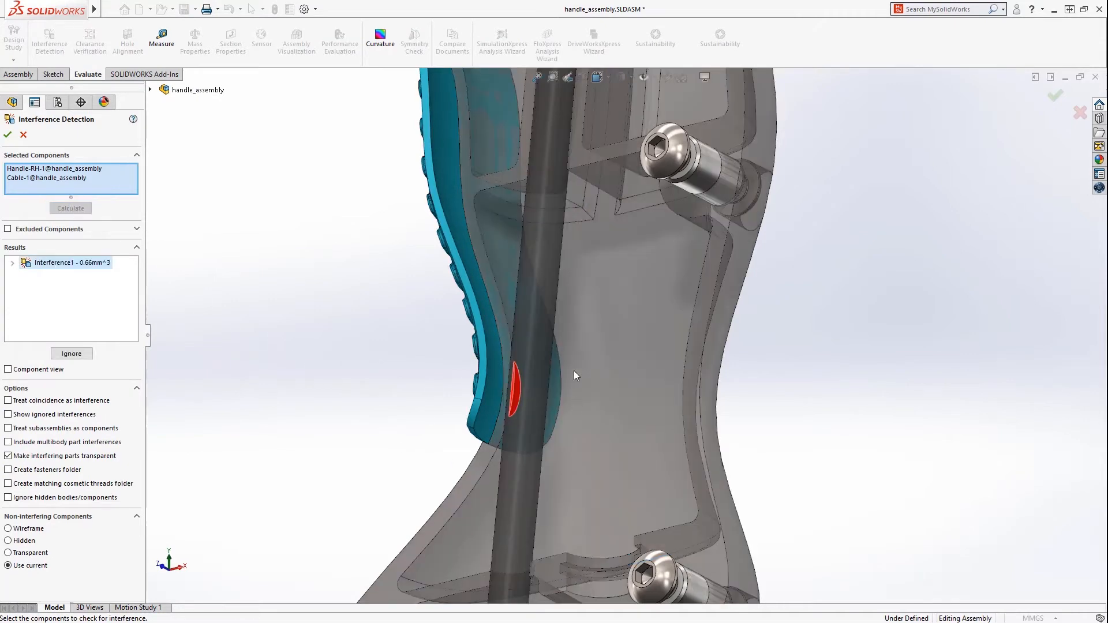
click(23, 135)
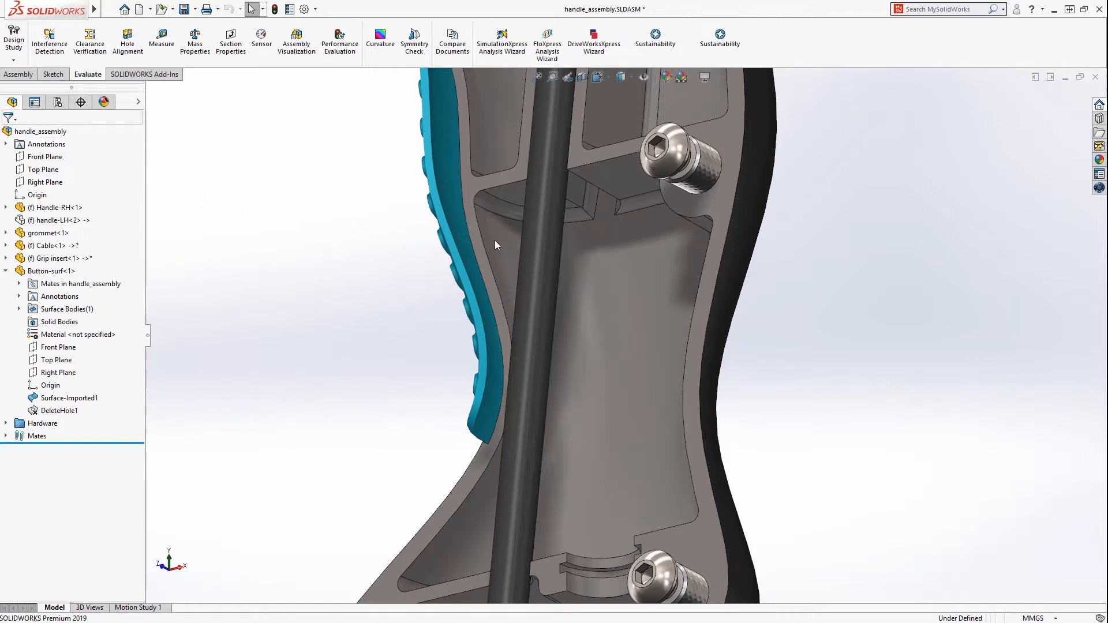
Edit Handle-RH in the assembly and set up an offset face chamfer on the pocket's inner edge beside the cable.
click(495, 241)
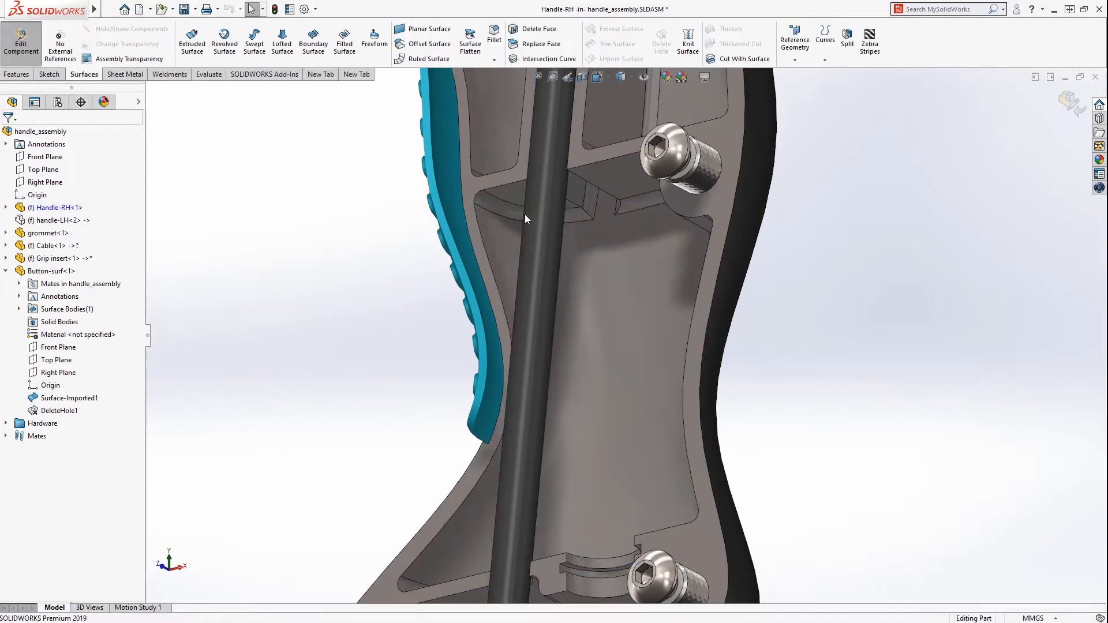
click(489, 259)
click(592, 206)
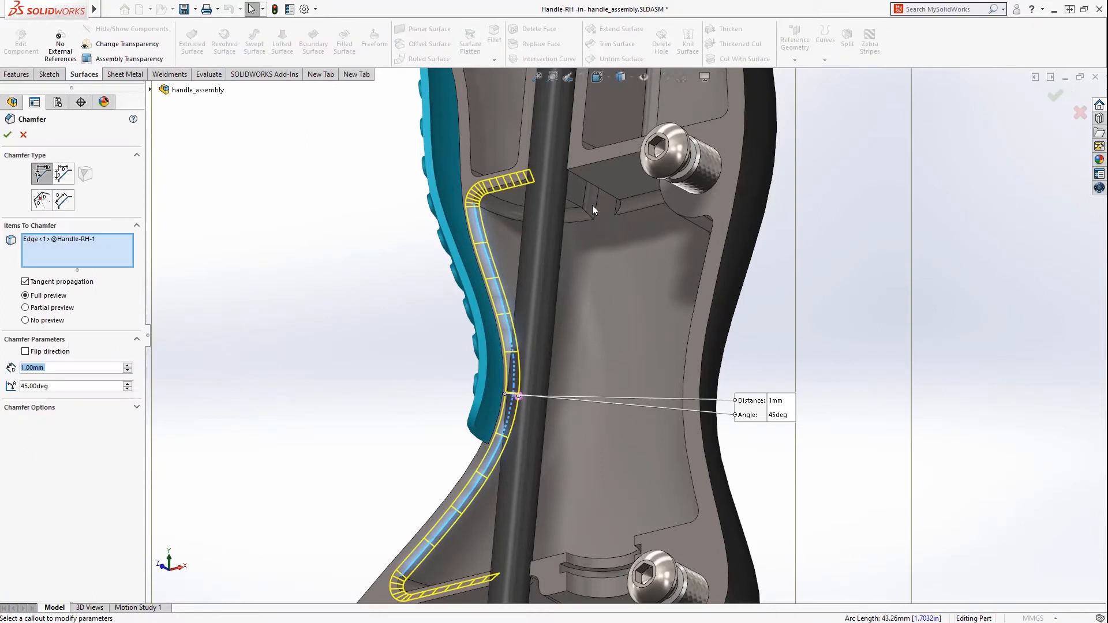
click(42, 201)
Enable partial edge parameters and limit the chamfer with distance offsets of about 19.5 mm at the start and 26.7 mm at the end.
click(9, 401)
click(77, 446)
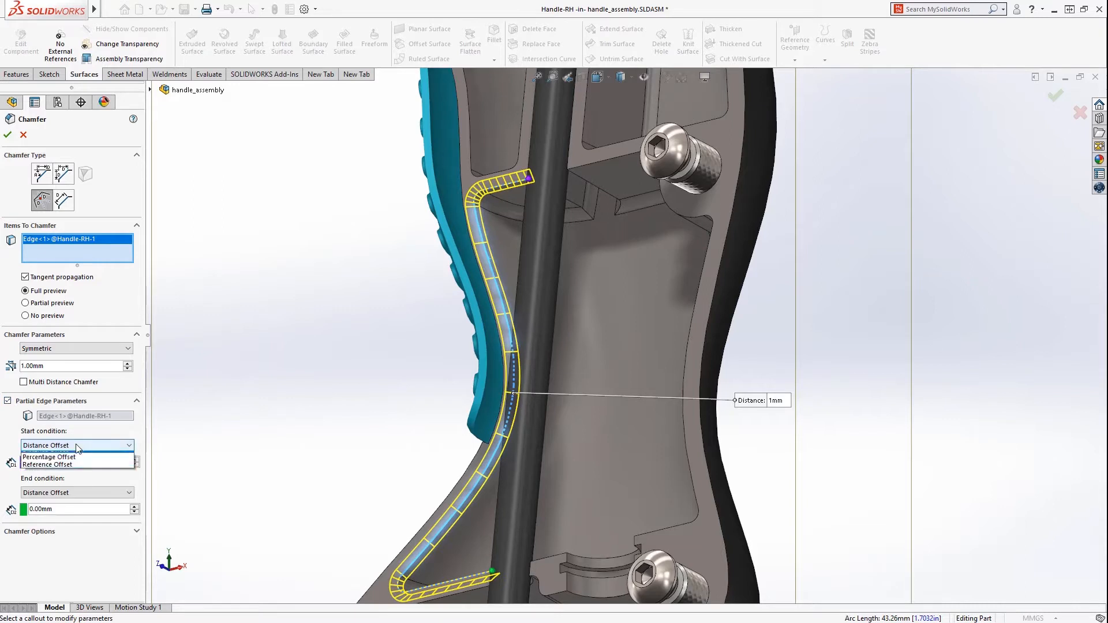
click(77, 448)
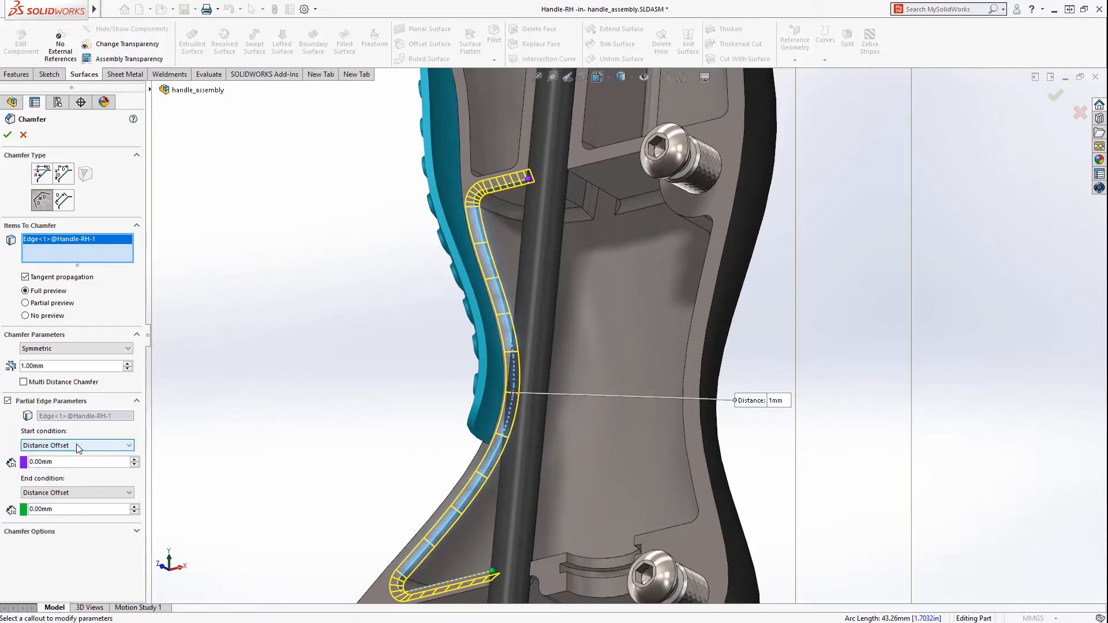
drag(526, 184, 503, 311)
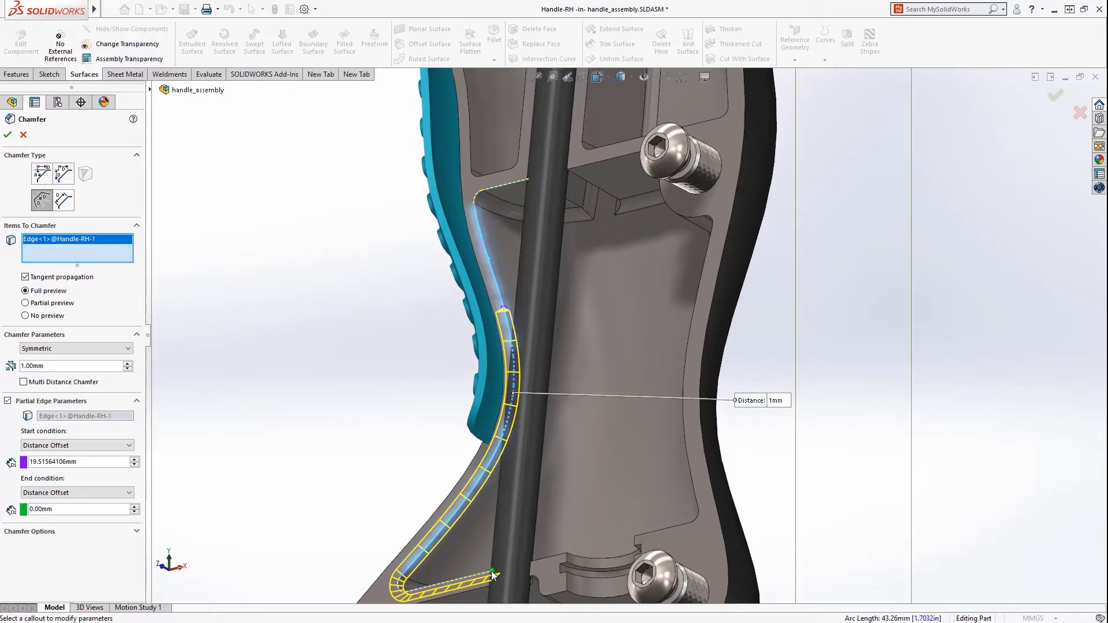
drag(445, 585, 484, 468)
Make the chamfer asymmetric with distances of 2 mm and 1 mm, apply it and return to editing the assembly.
click(83, 350)
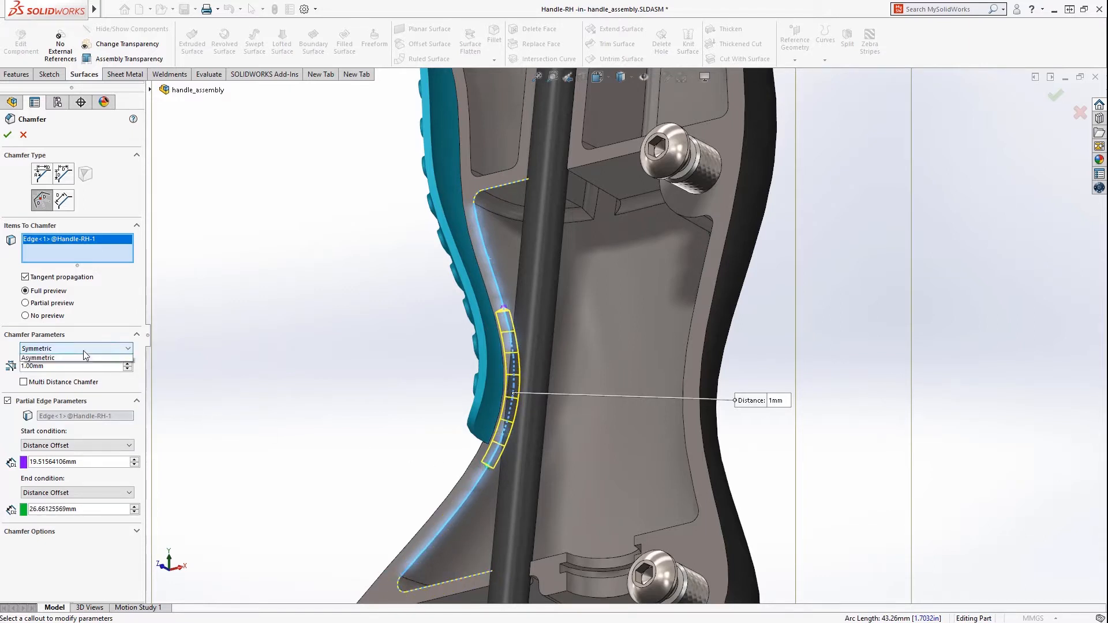
click(79, 369)
double_click(71, 368)
text(2)
key(Return)
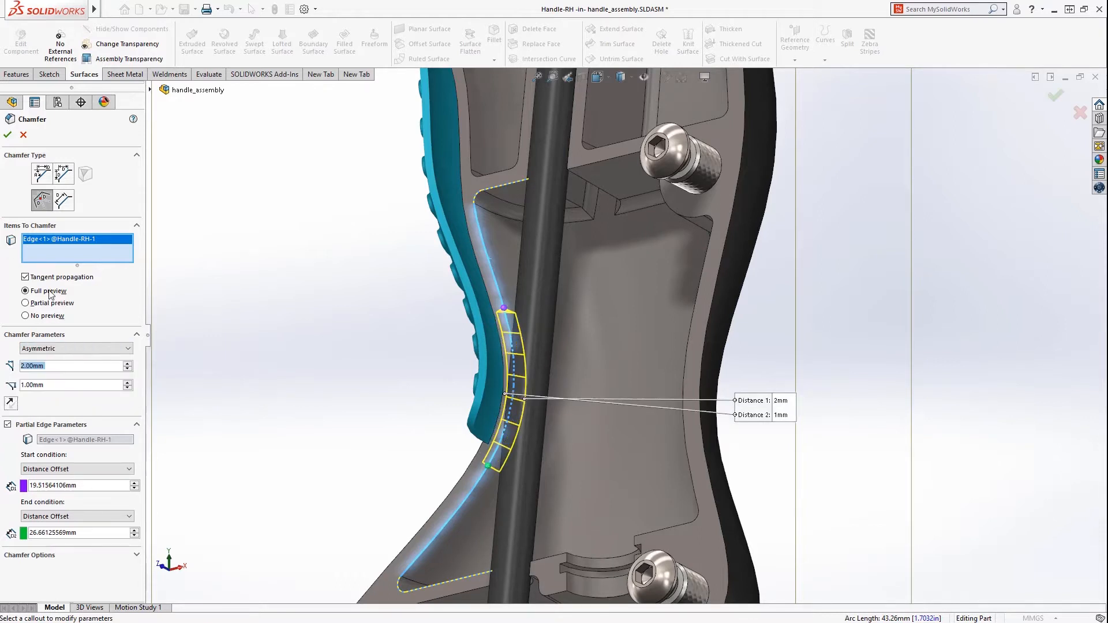
click(7, 135)
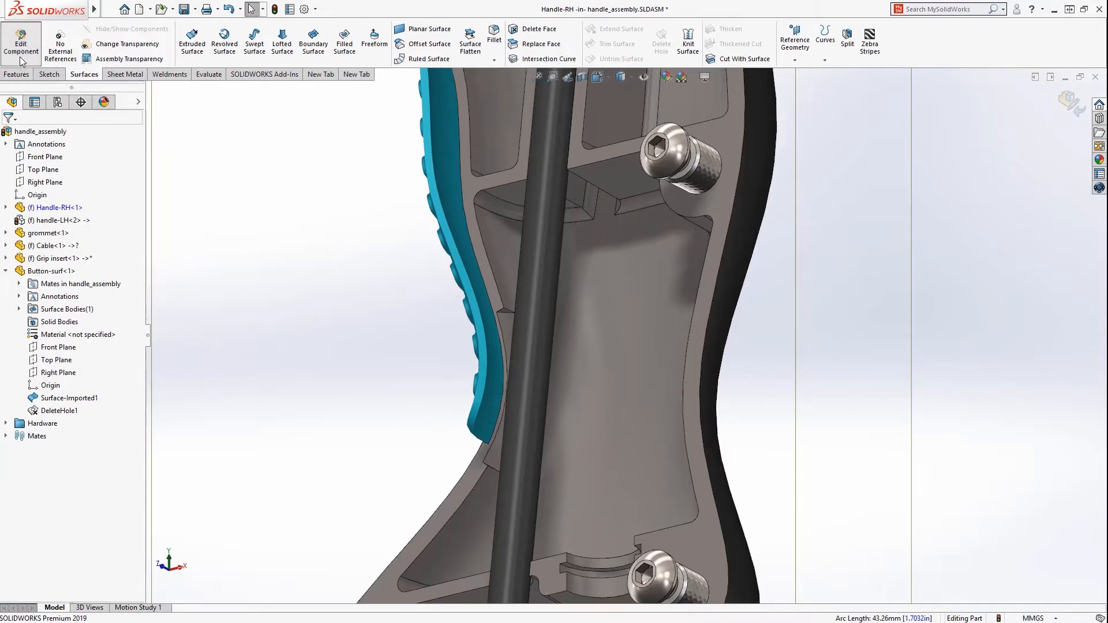
click(21, 54)
Open the Grip insert part from the handle assembly and expand its Rib features folder.
middle_drag(373, 326, 643, 368)
scroll(600, 387, up, 4)
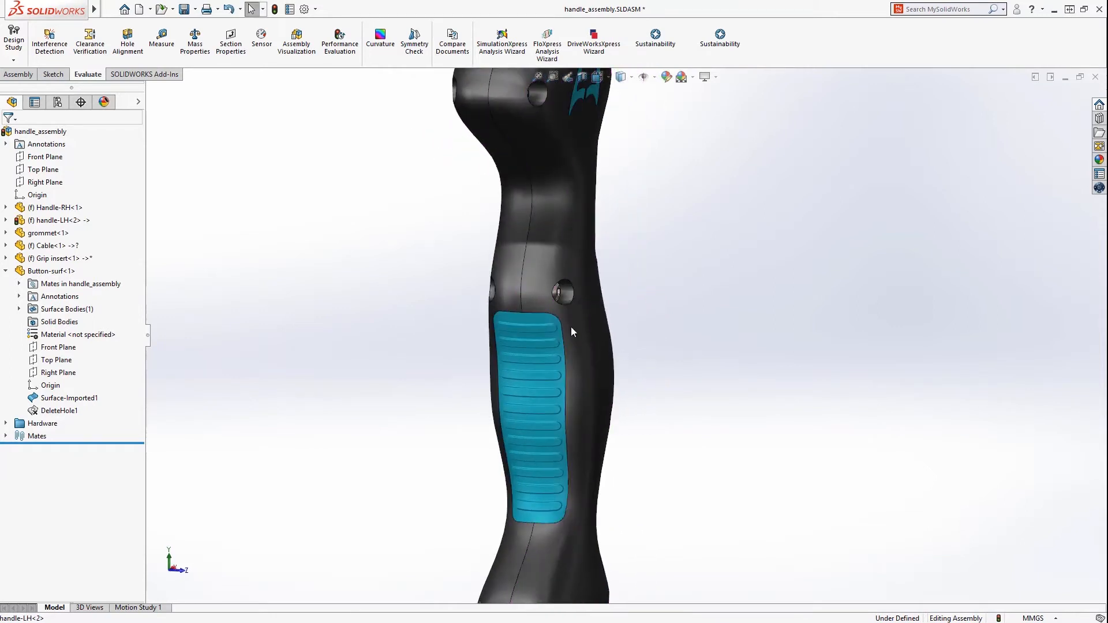
click(538, 320)
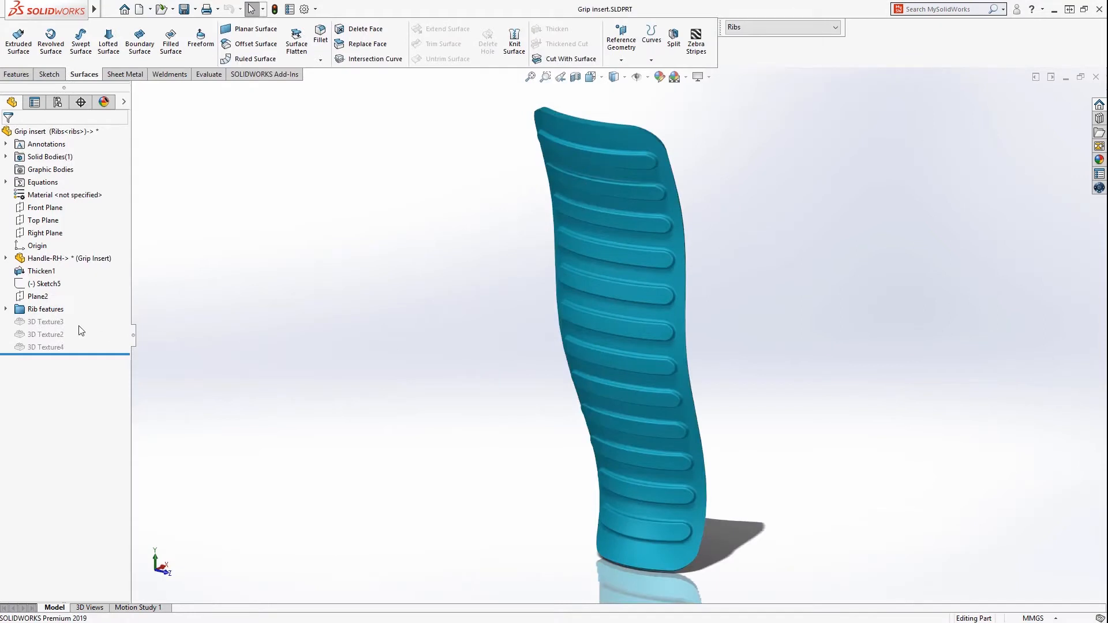
double_click(43, 310)
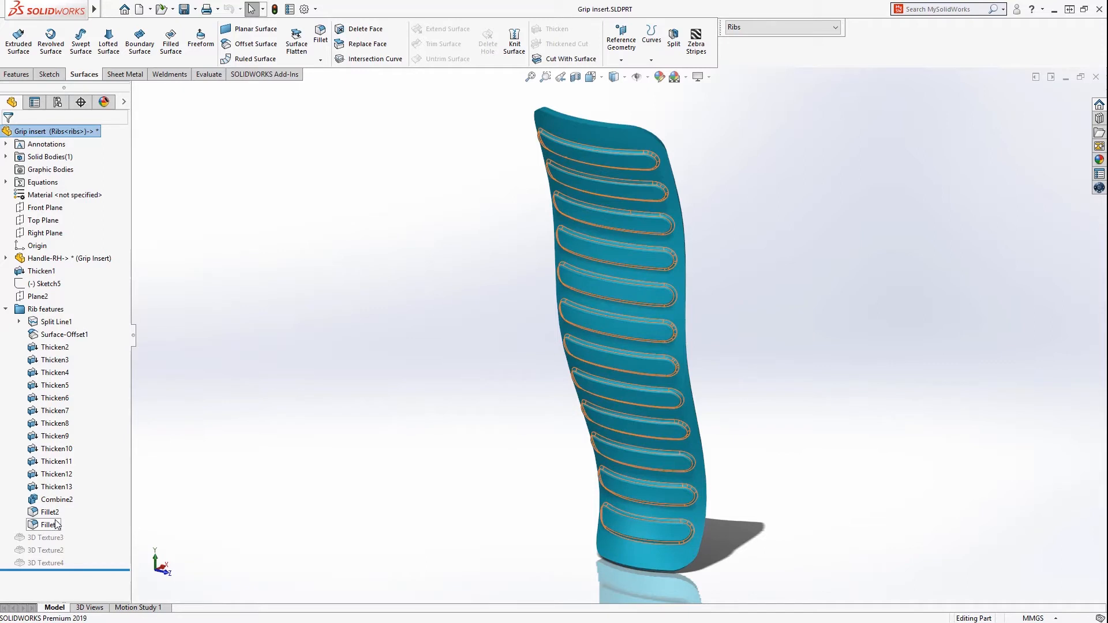
Review the grip insert's Bump, Dimples and Logo configurations by activating each one in turn.
click(735, 26)
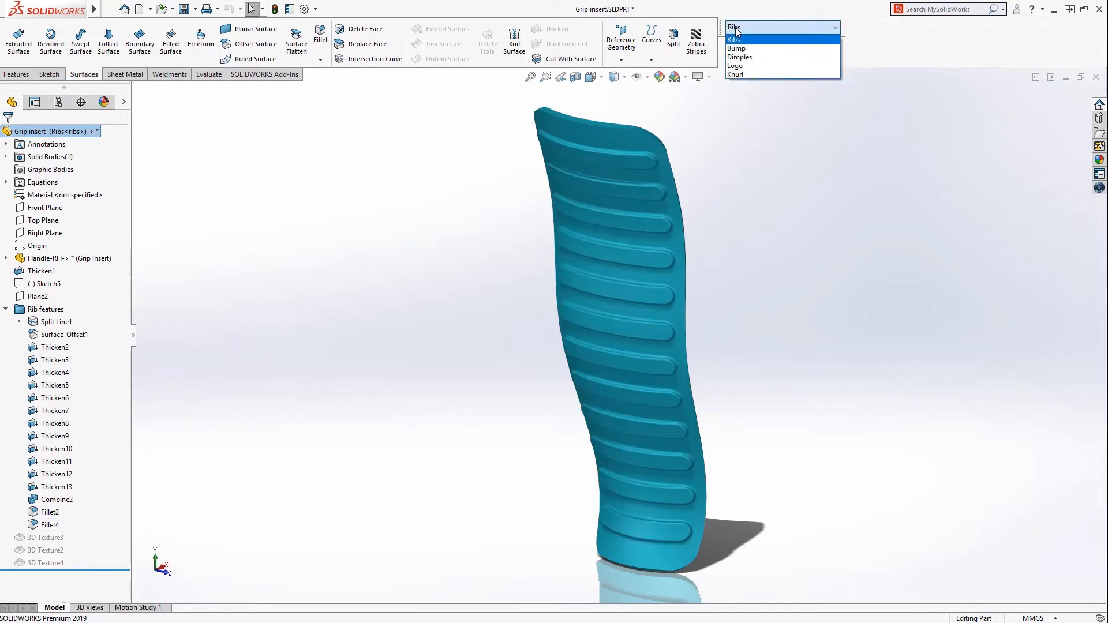
click(745, 49)
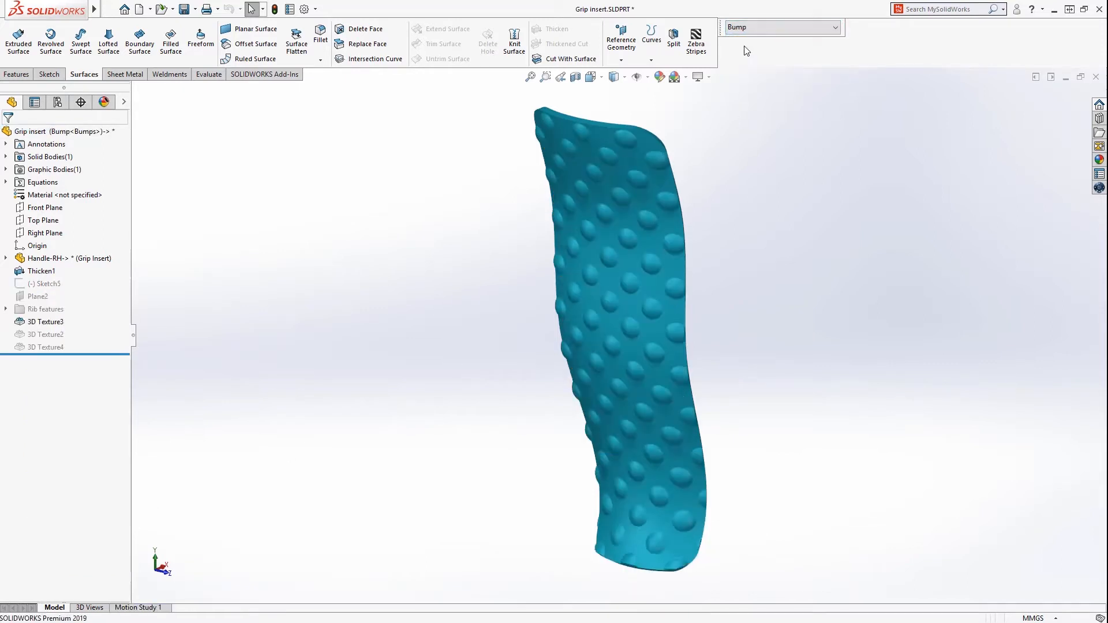
click(752, 27)
click(740, 57)
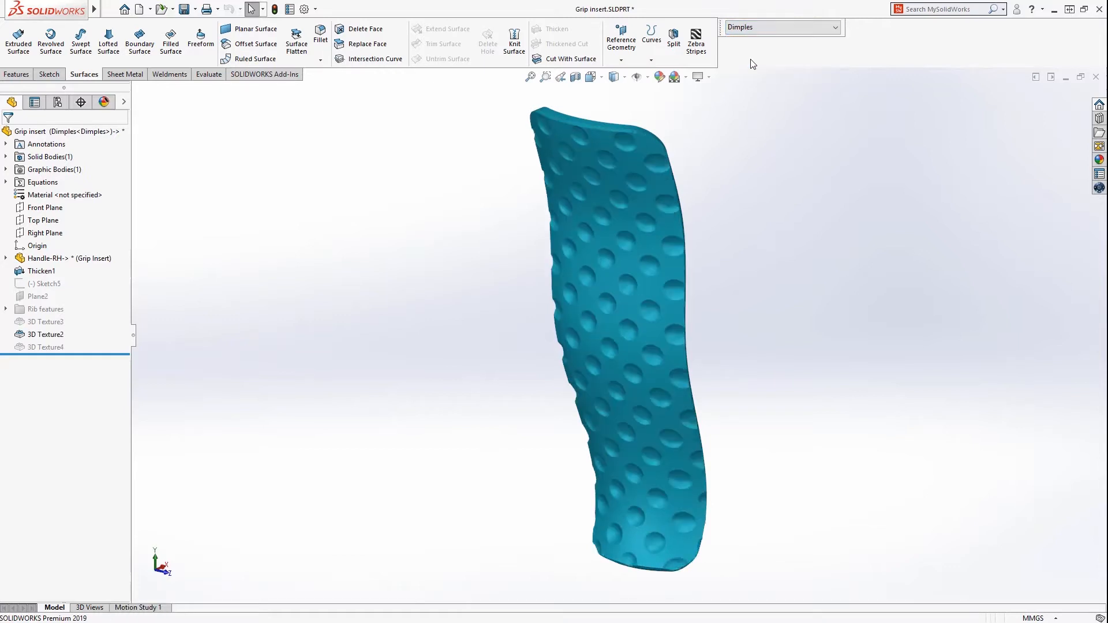
click(752, 29)
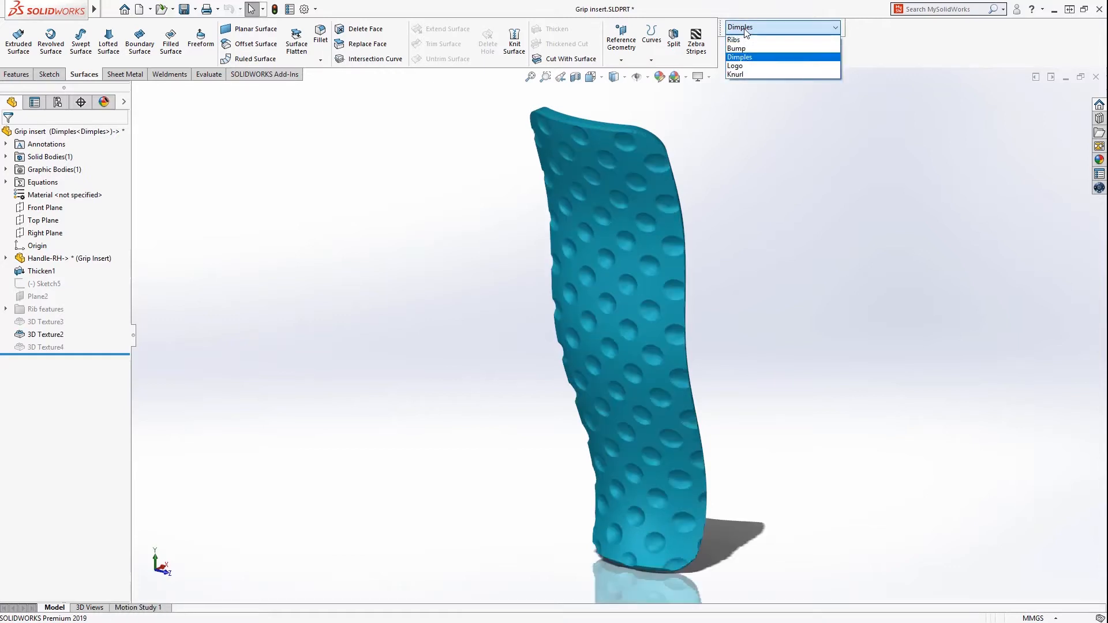
click(744, 66)
middle_drag(629, 252, 634, 220)
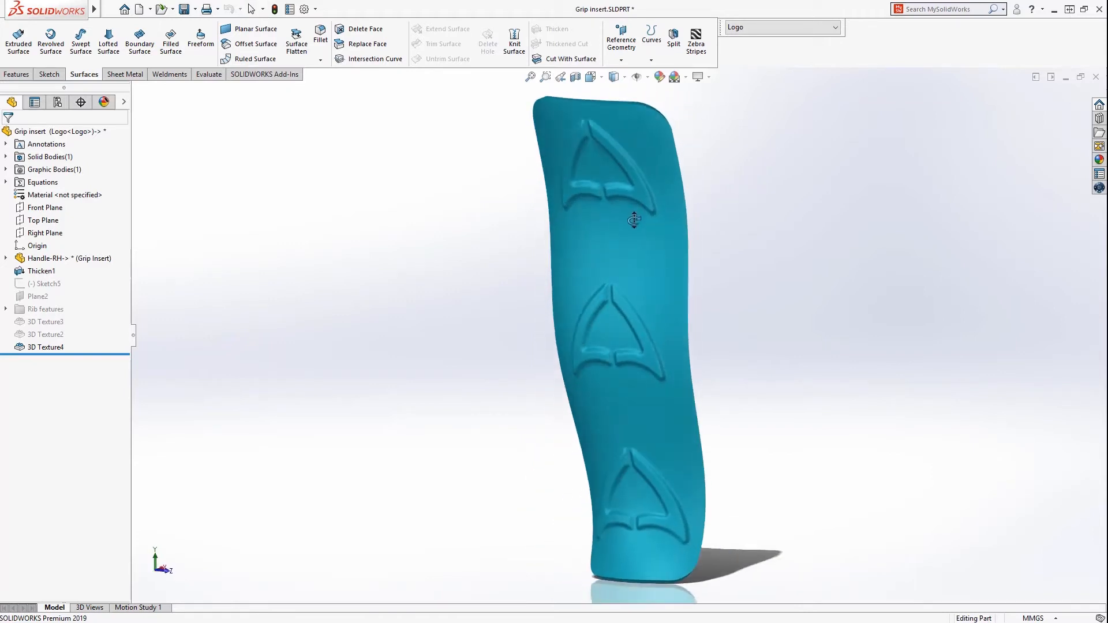
Activate the grip insert's Knurl configuration and apply the Knurl surface finish appearance to its large outer face.
click(752, 28)
click(749, 76)
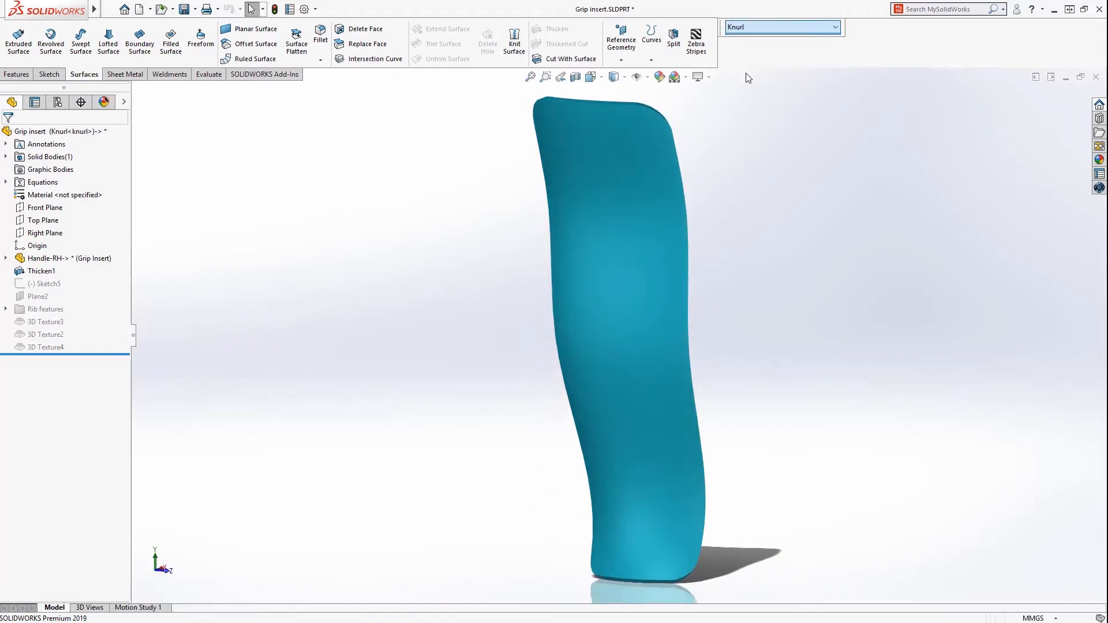
click(1099, 160)
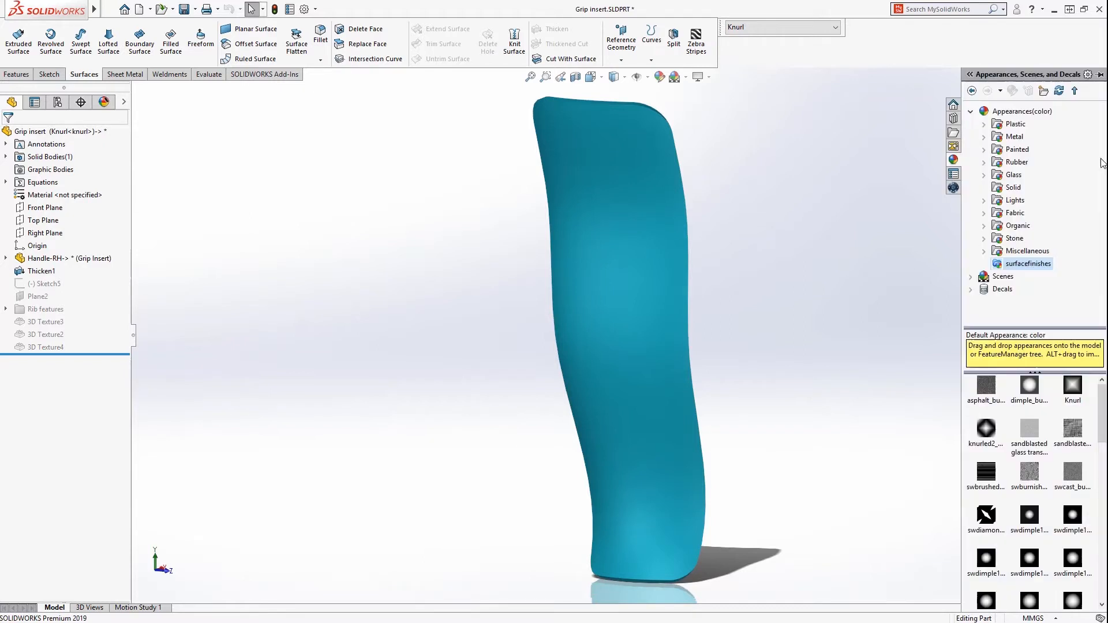
drag(1081, 378, 615, 270)
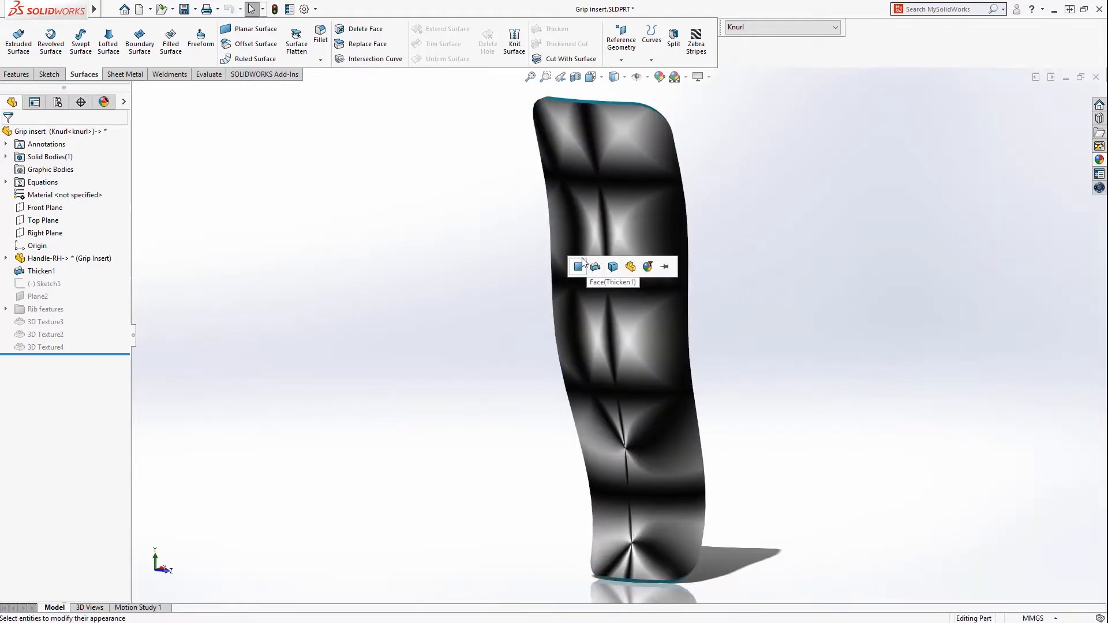
click(578, 266)
Change the knurl appearance's advanced mapping to Projection with YZ as the projection direction.
click(91, 150)
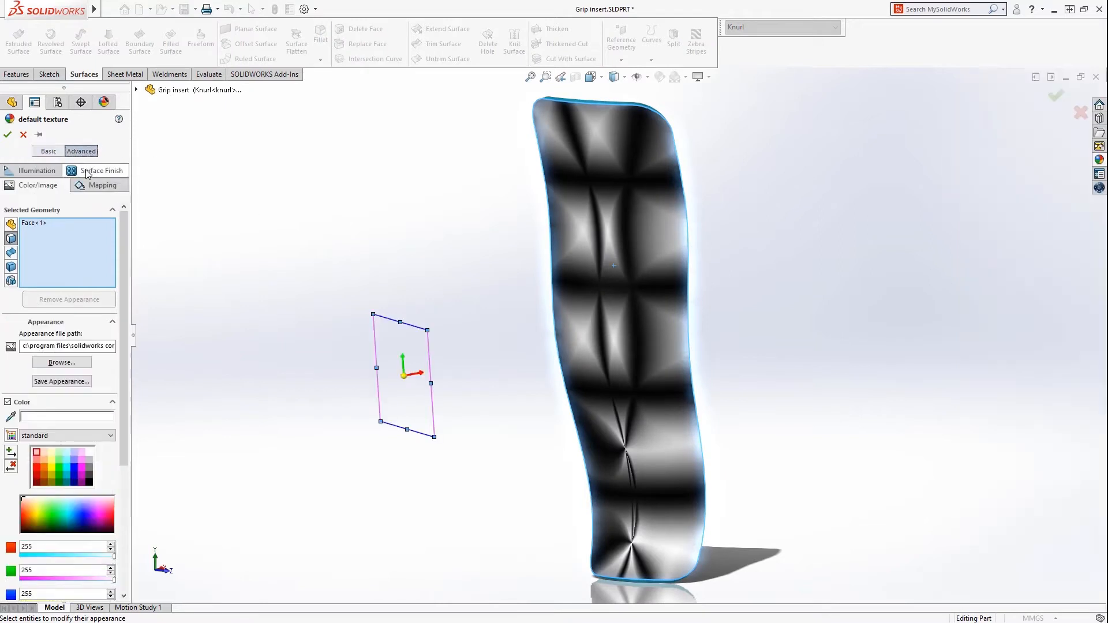
click(98, 185)
click(72, 335)
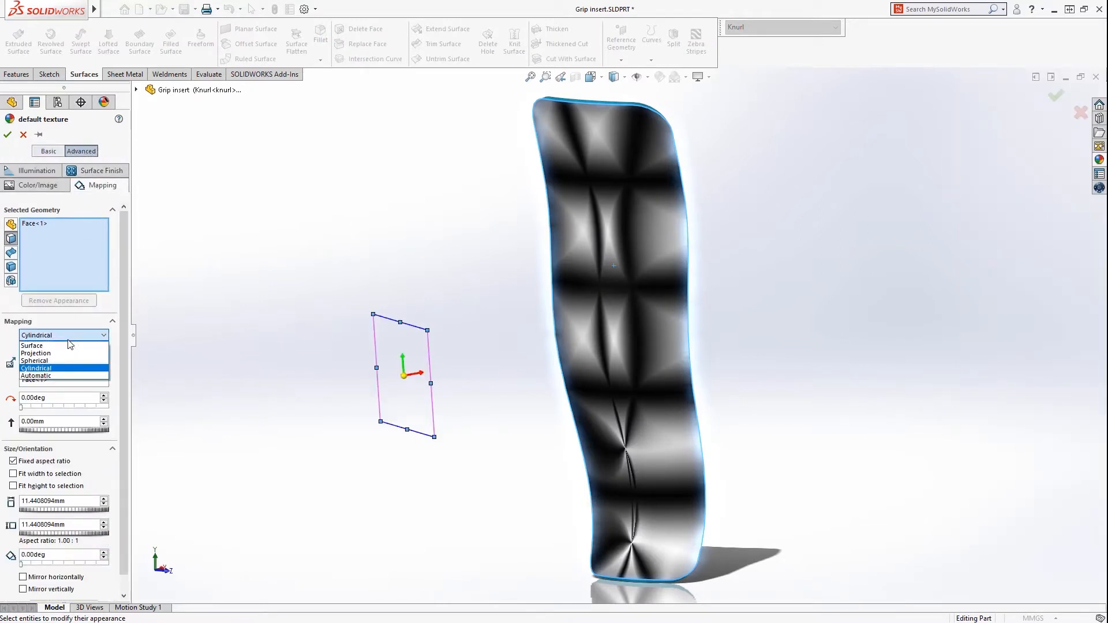
click(68, 359)
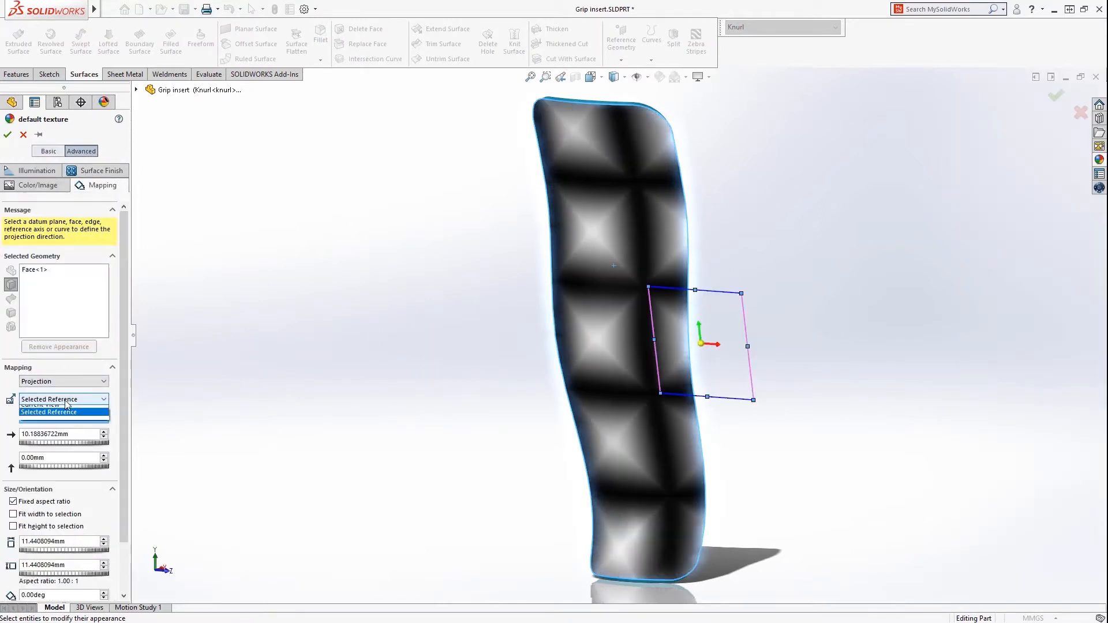
click(64, 427)
Size the knurl texture to 3 mm by 3 mm, rotate it 45 degrees and apply the appearance.
double_click(59, 478)
text(3)
key(Tab)
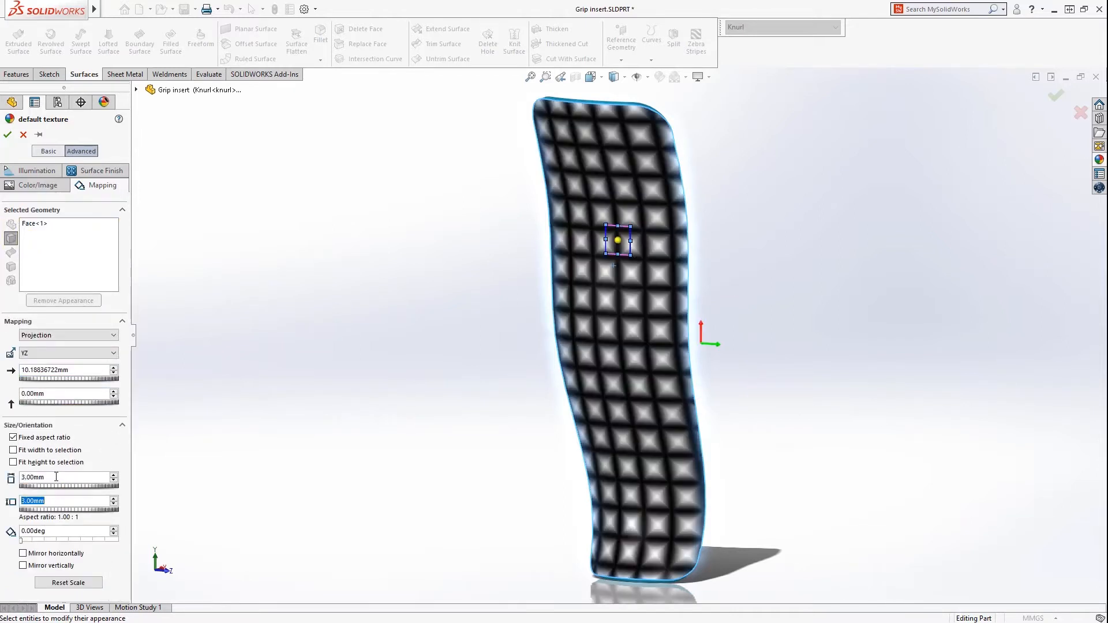
click(34, 540)
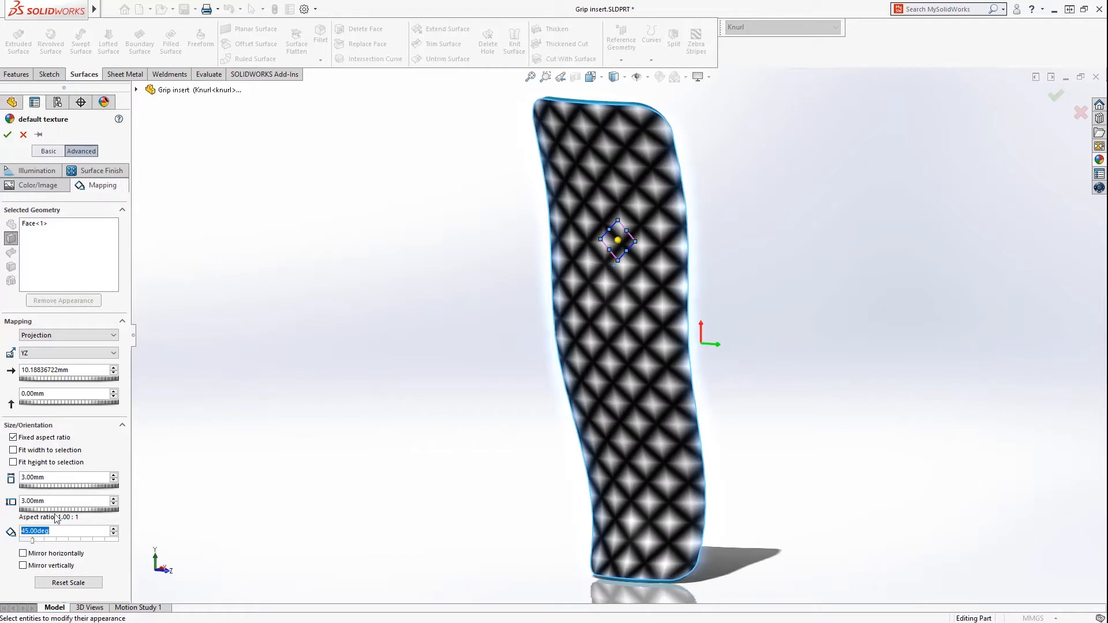
click(7, 136)
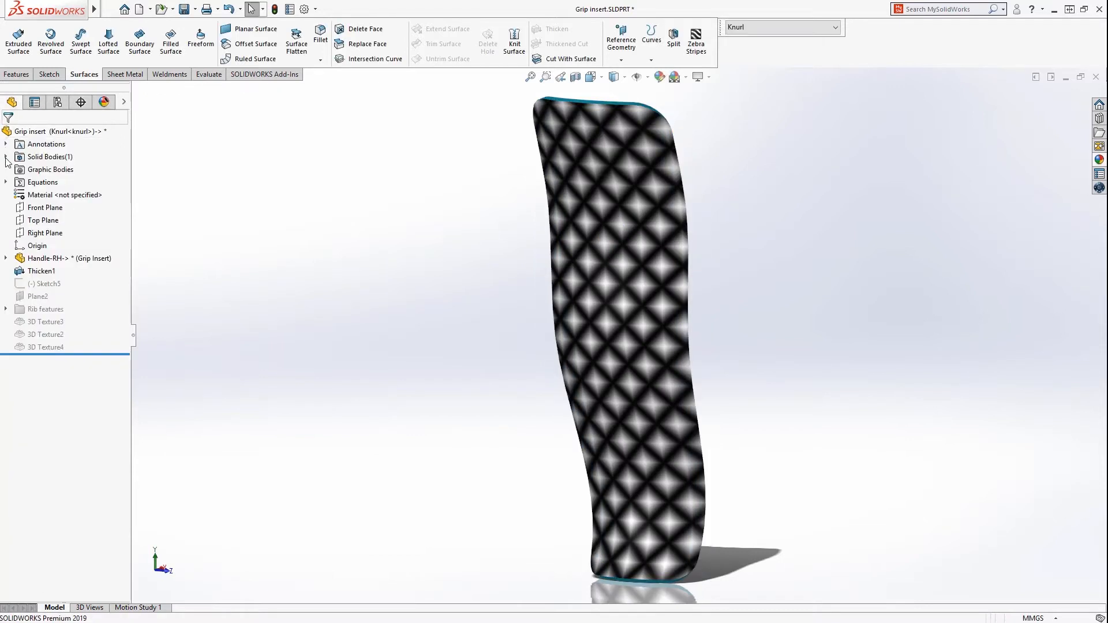
Start a 3D Texture on the grip insert's solid body and enable conversion of the knurl texture to 3D.
click(6, 157)
click(58, 169)
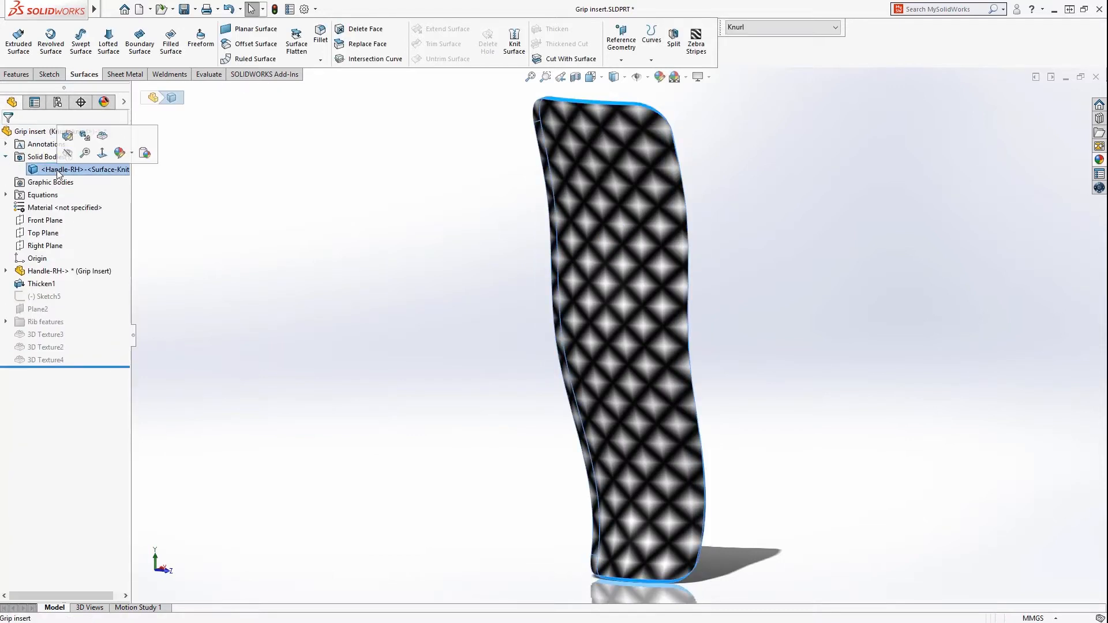
click(102, 138)
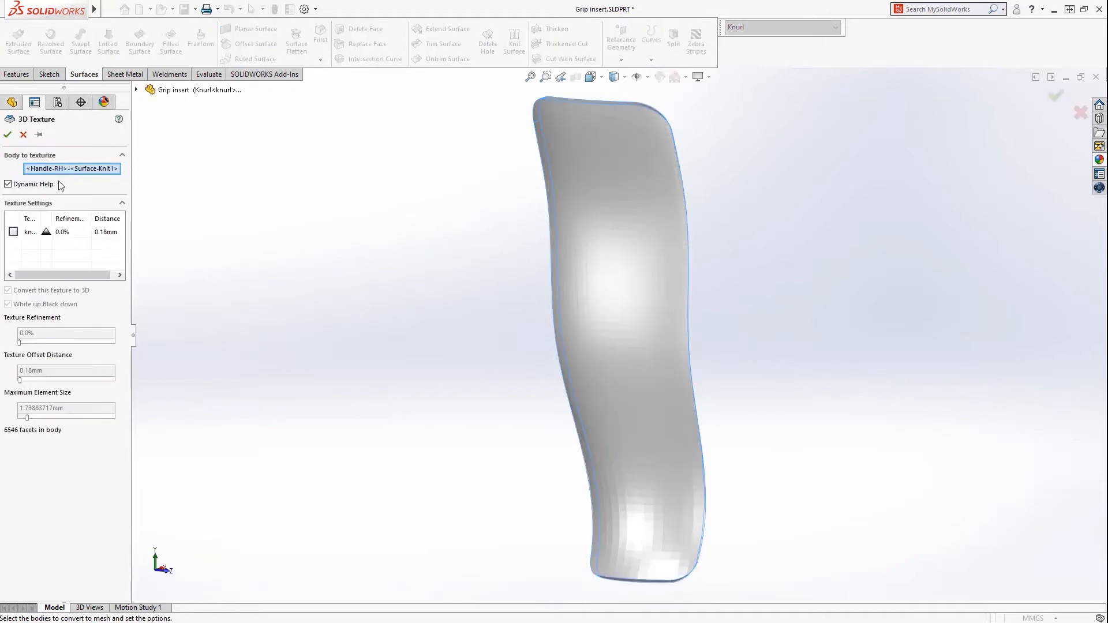
click(13, 232)
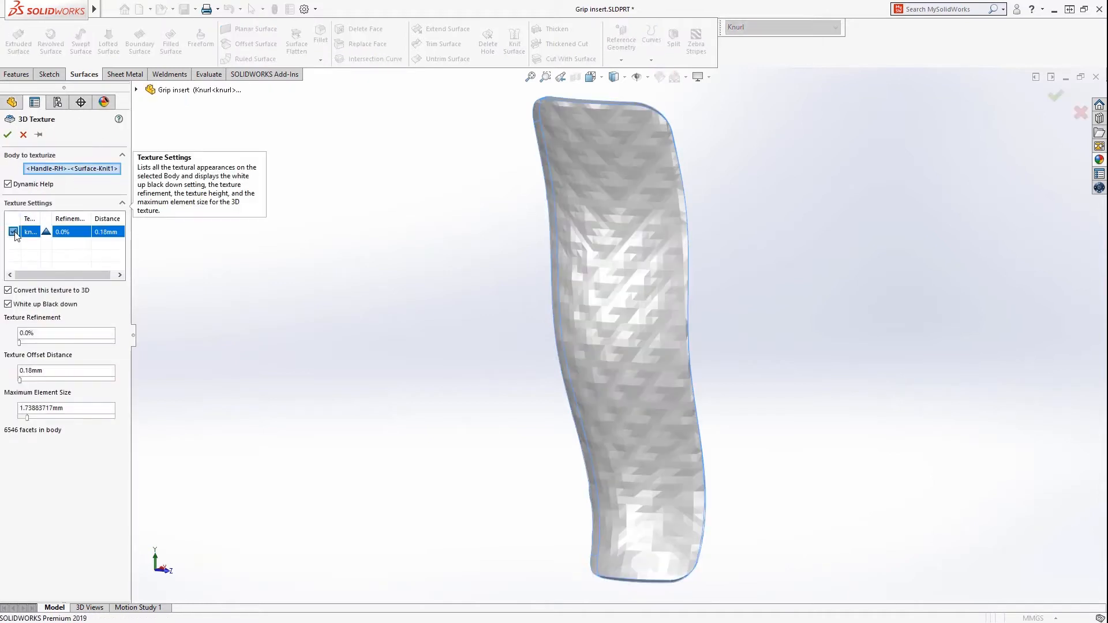
Refine the 3D texture to a maximum element size of about 0.32 mm, set its offset distance to 0.75 mm and apply it.
click(69, 417)
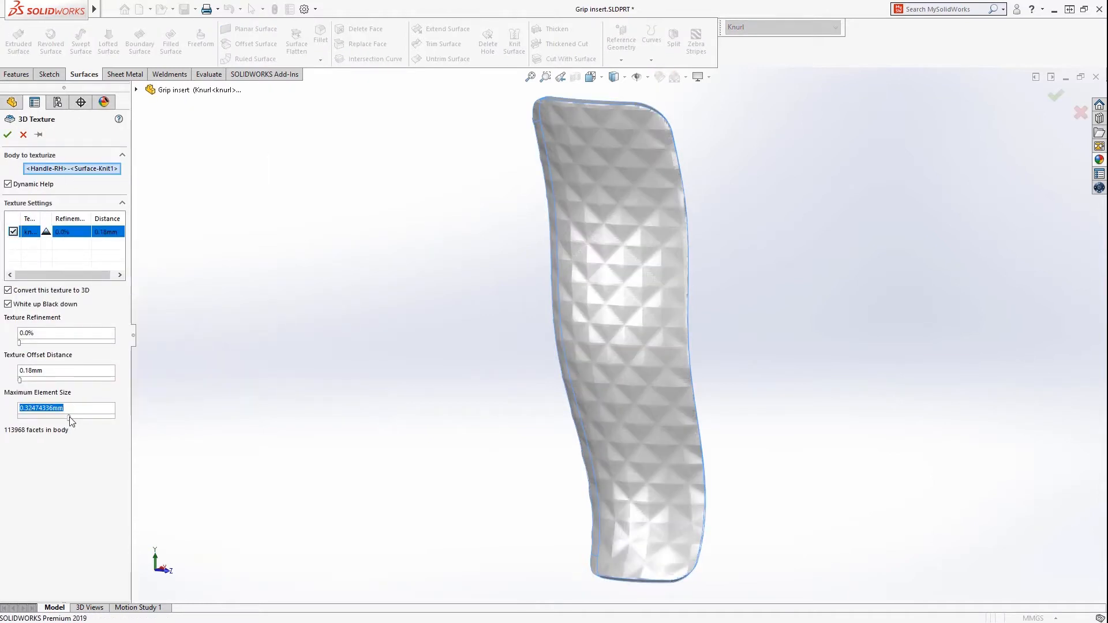
click(27, 380)
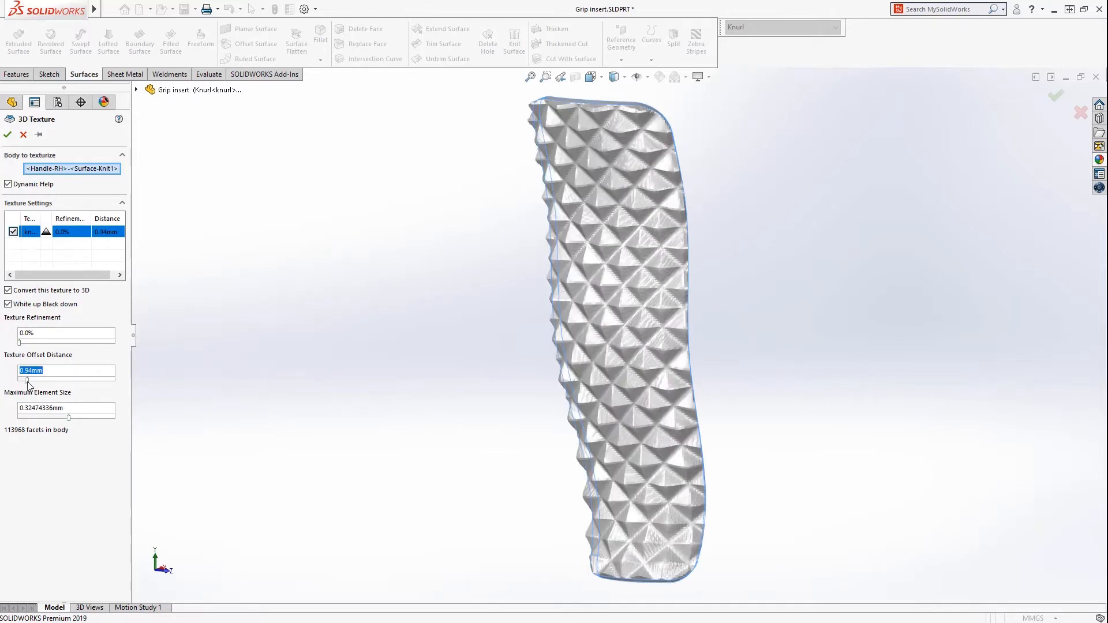
drag(36, 382, 27, 382)
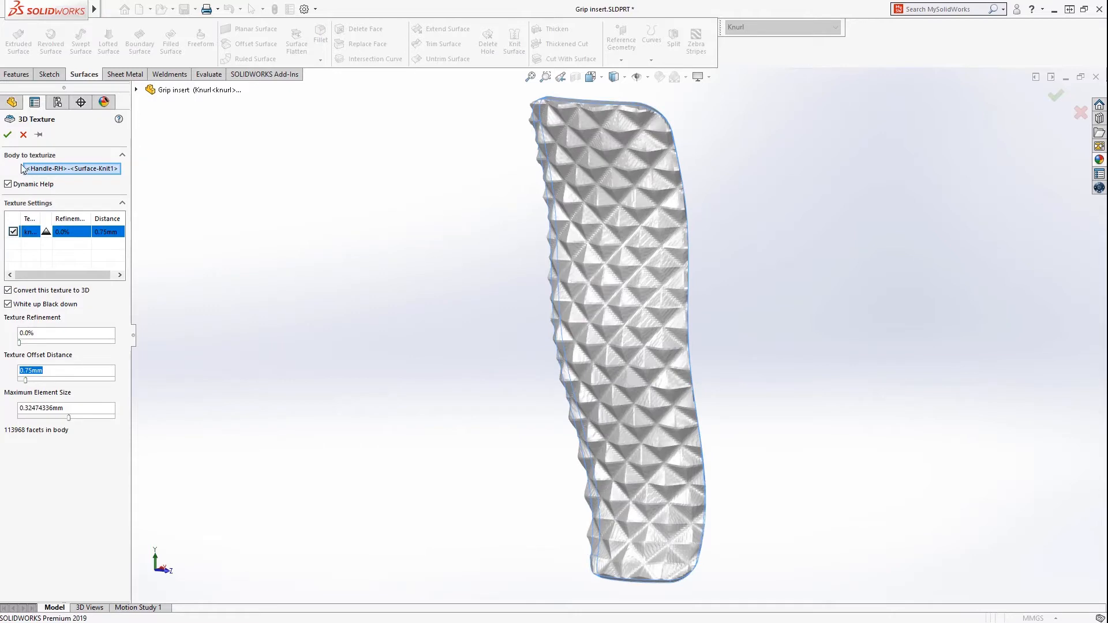
click(9, 135)
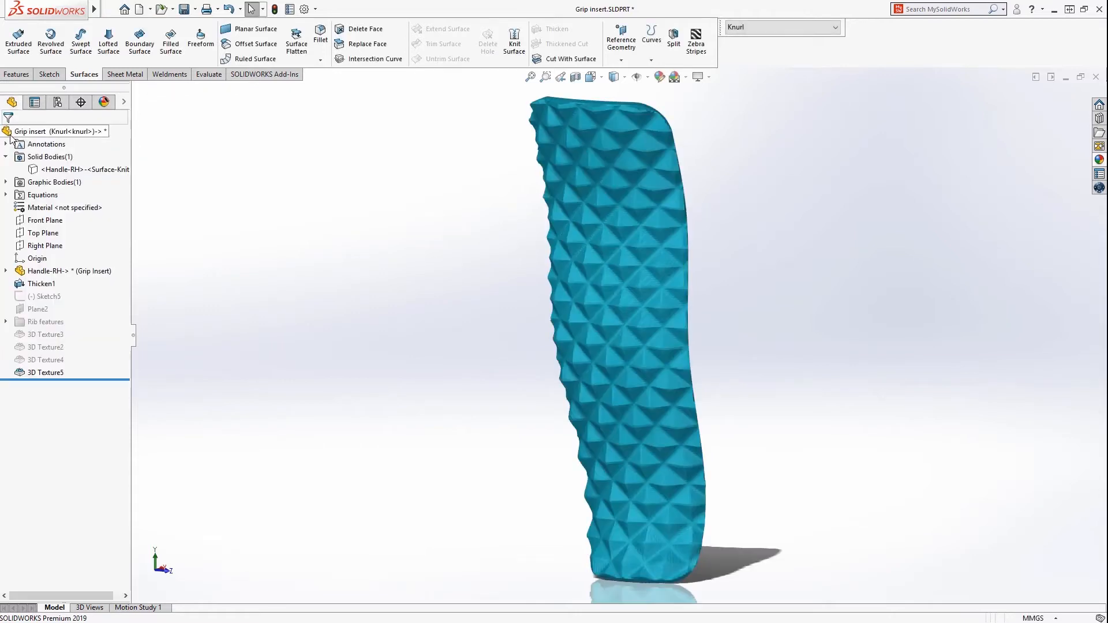
Return to the handle assembly and switch the Grip insert component to its Knurl configuration.
mouse_move(505, 300)
middle_down()
mouse_move(517, 287)
mouse_move(497, 314)
middle_up()
key(ctrl+Tab)
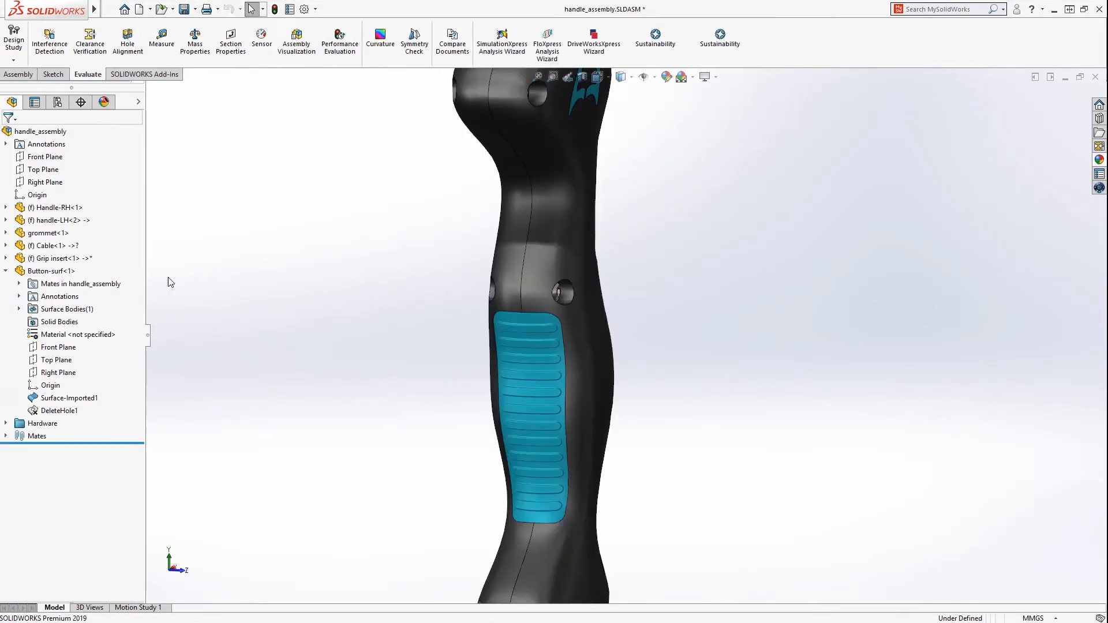
click(68, 259)
click(113, 200)
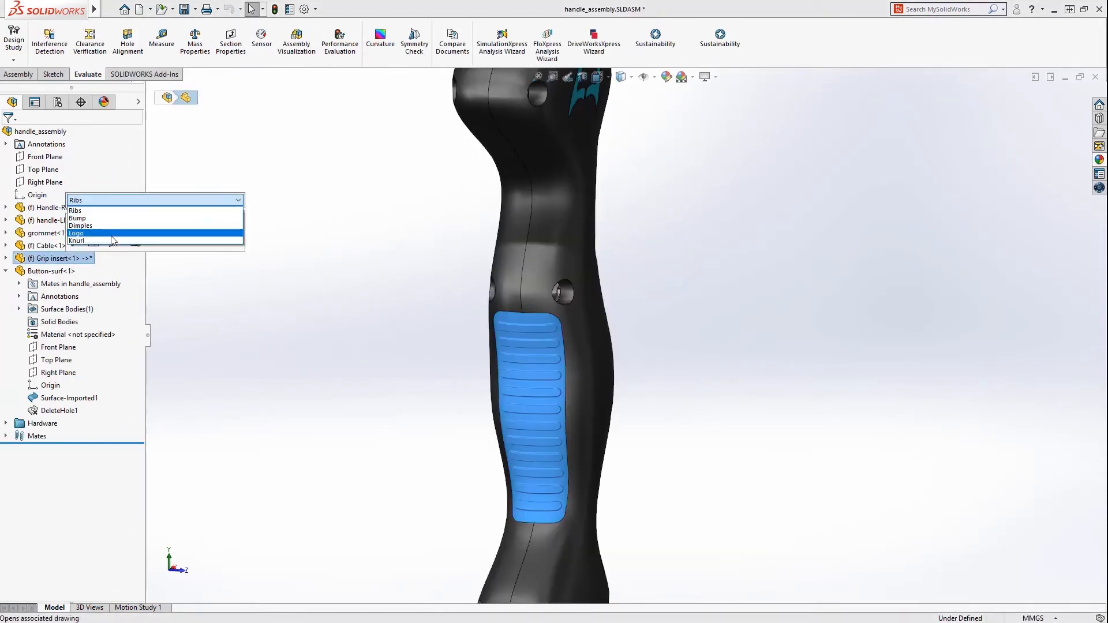
click(112, 241)
click(247, 200)
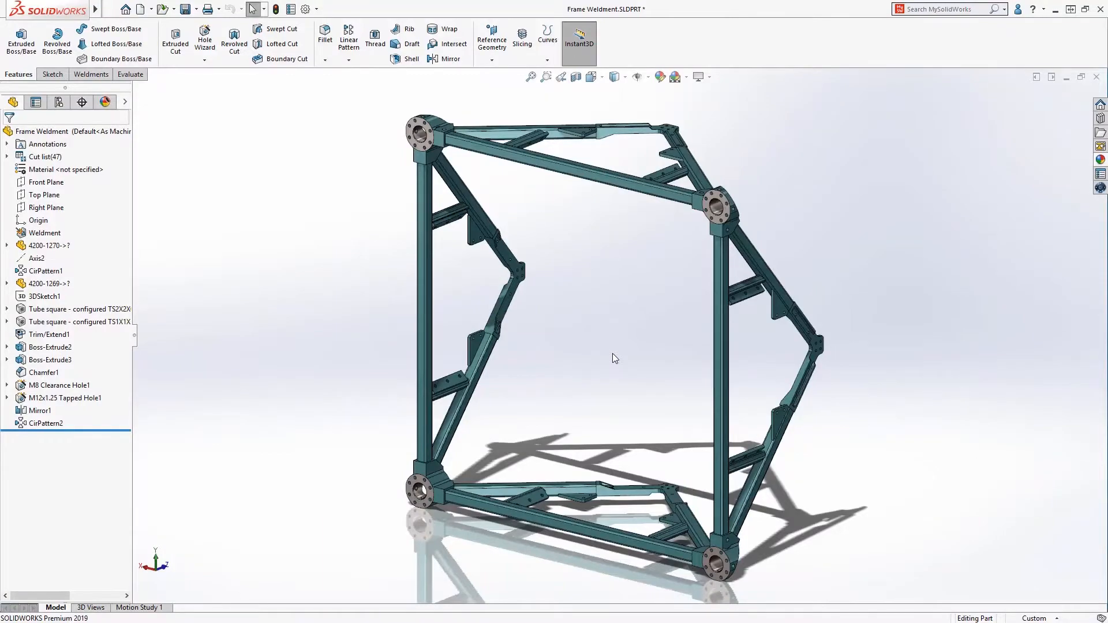
Run Interference Detection on the bodies of the Frame Weldment part.
mouse_move(614, 359)
middle_down()
mouse_move(437, 339)
mouse_move(613, 348)
middle_up()
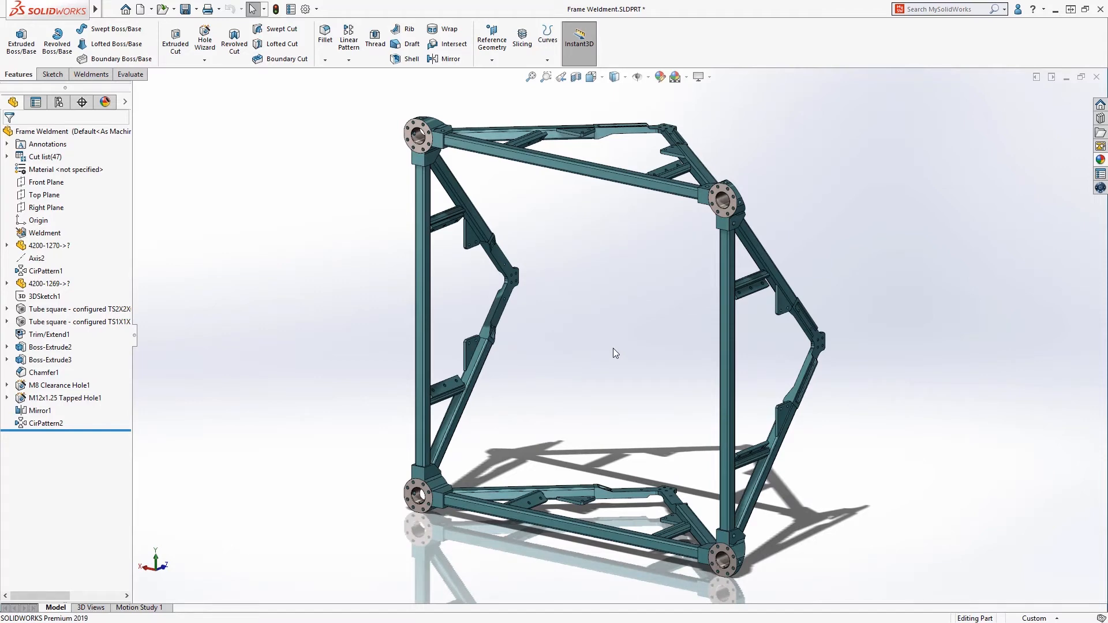
click(137, 75)
click(119, 49)
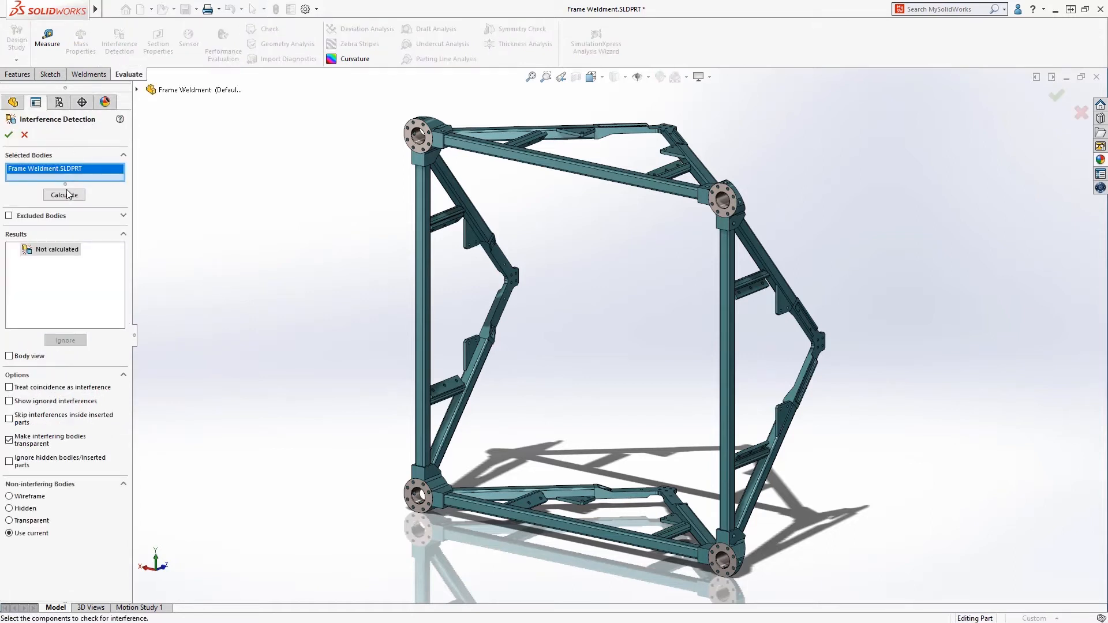
click(67, 195)
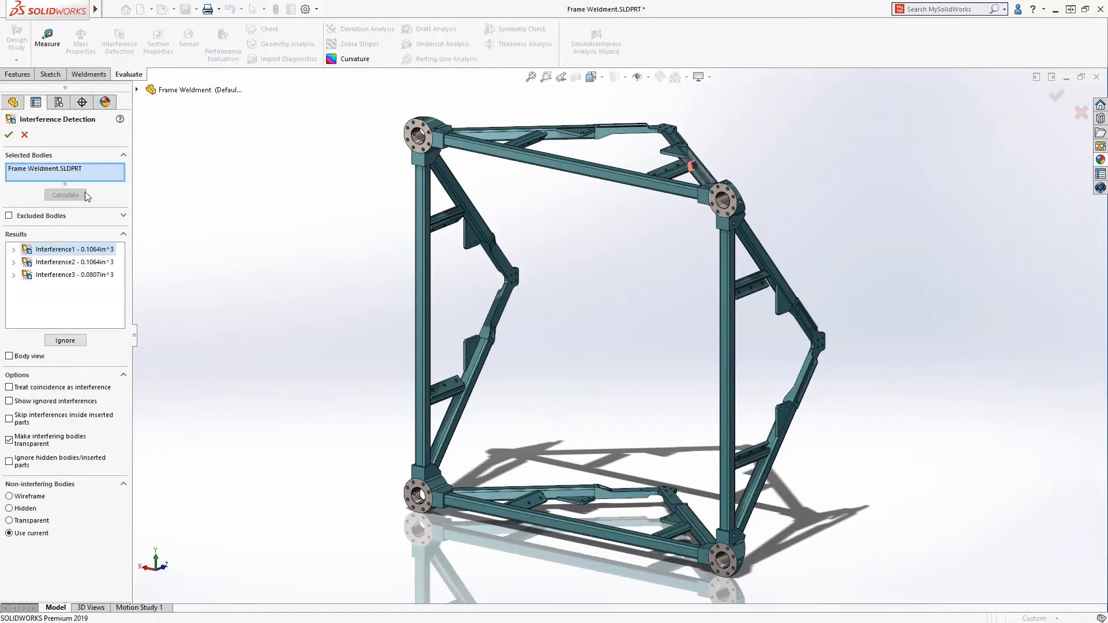
Highlight all detected interferences together and examine them closely where the short braces meet the upper frame tubes.
ctrl+click(79, 263)
ctrl+click(79, 275)
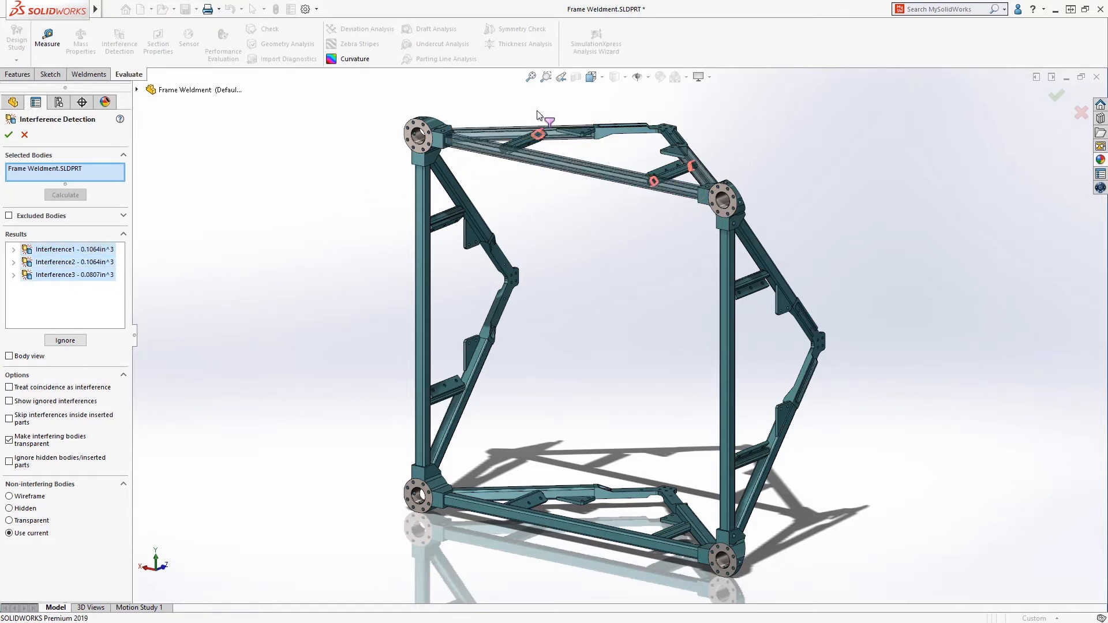
click(545, 77)
drag(490, 110, 714, 230)
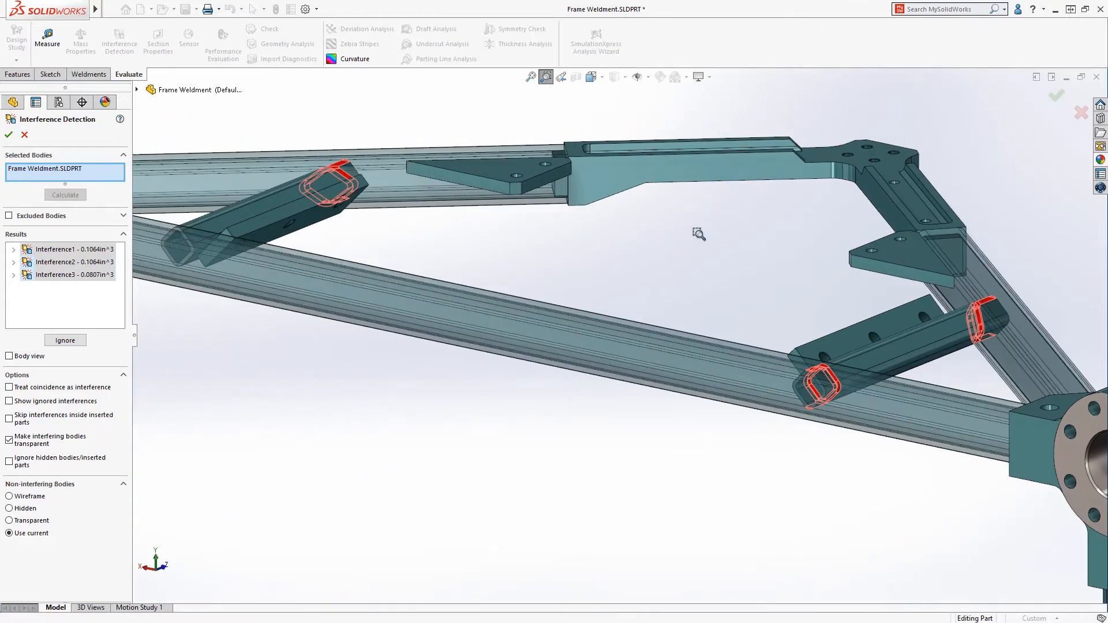
scroll(699, 234, up, 3)
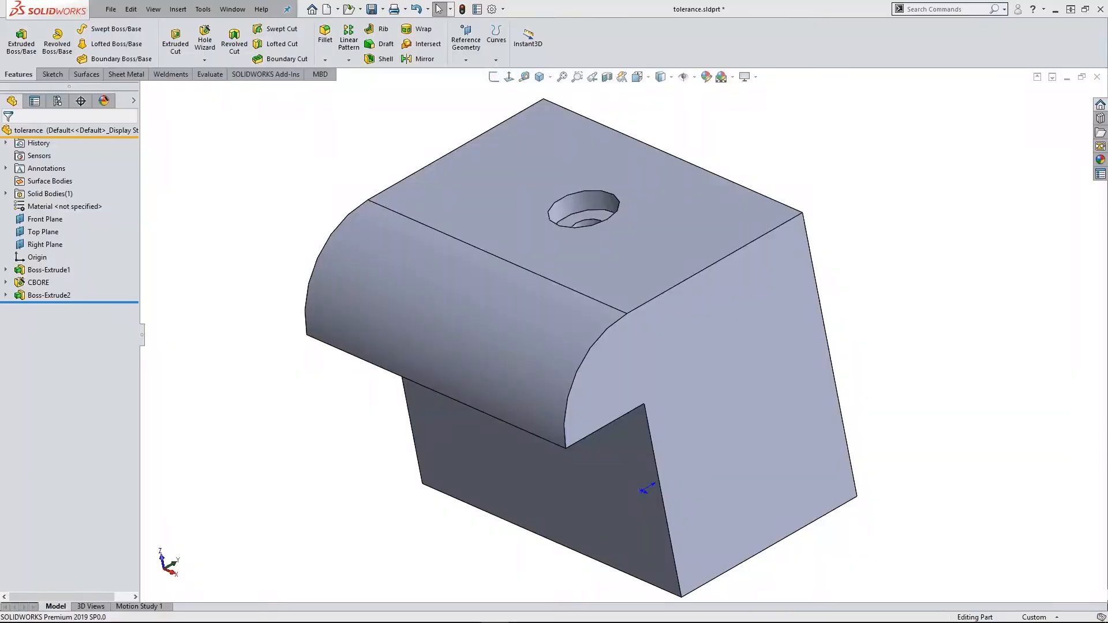
Edit the CBORE hole and give its thru hole diameter a bilateral tolerance of +0.05 mm and -0.02 mm.
right_click(37, 282)
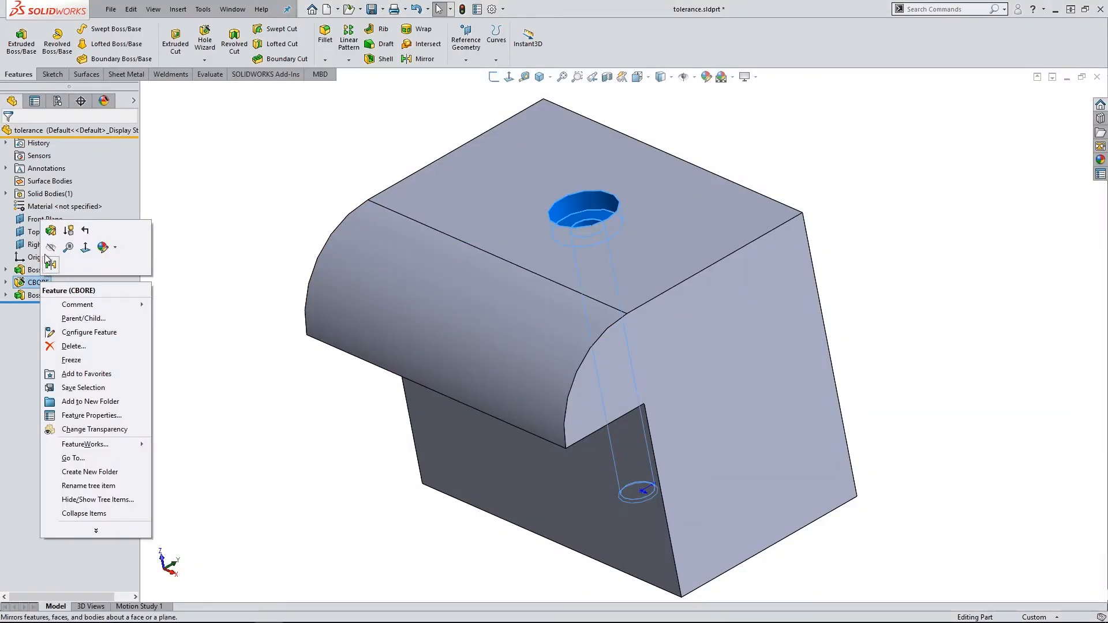
click(51, 231)
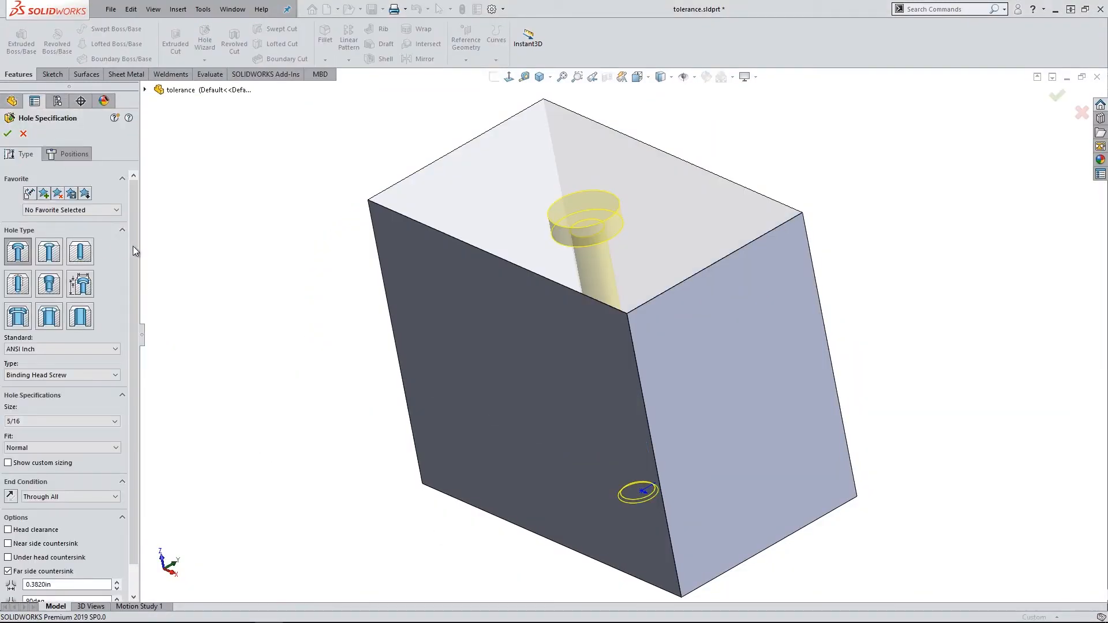
scroll(133, 254, down, 3)
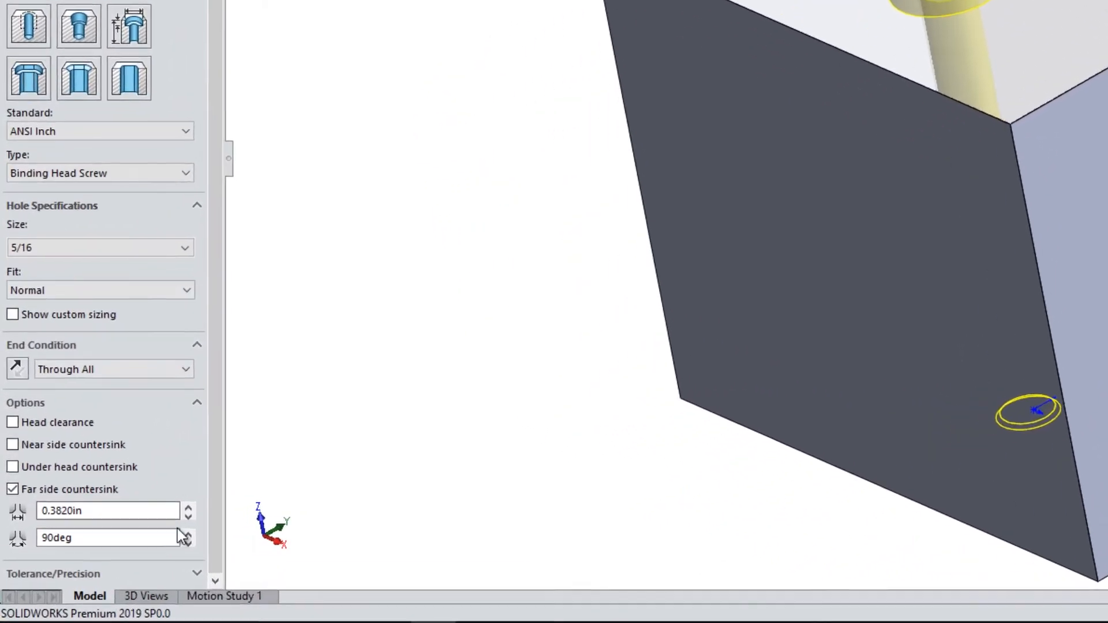
click(201, 573)
drag(217, 495, 216, 548)
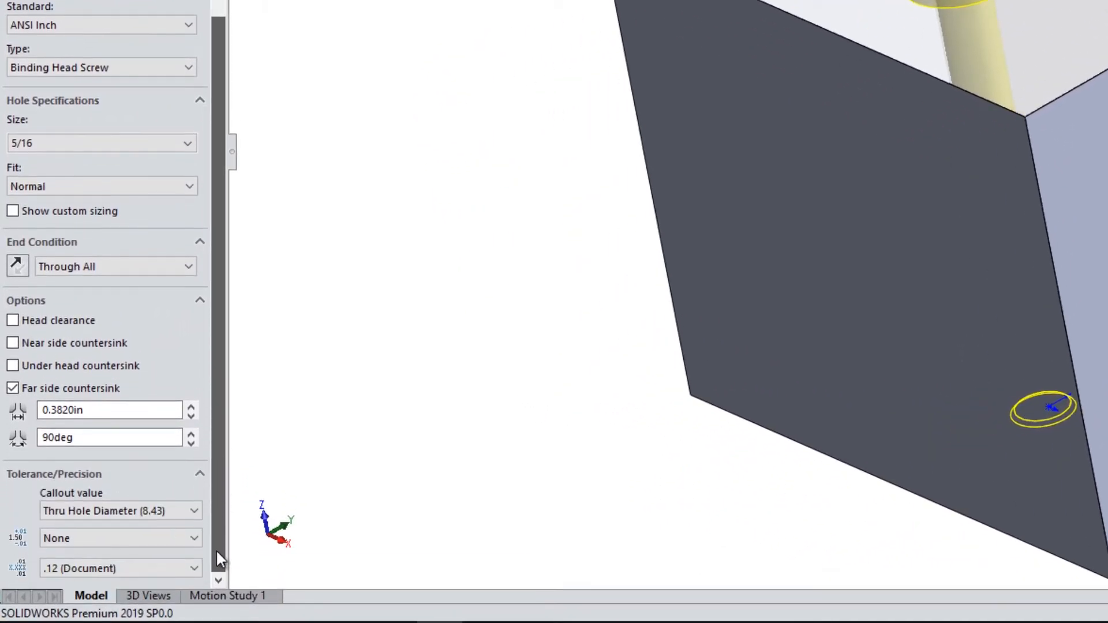
click(185, 538)
click(145, 436)
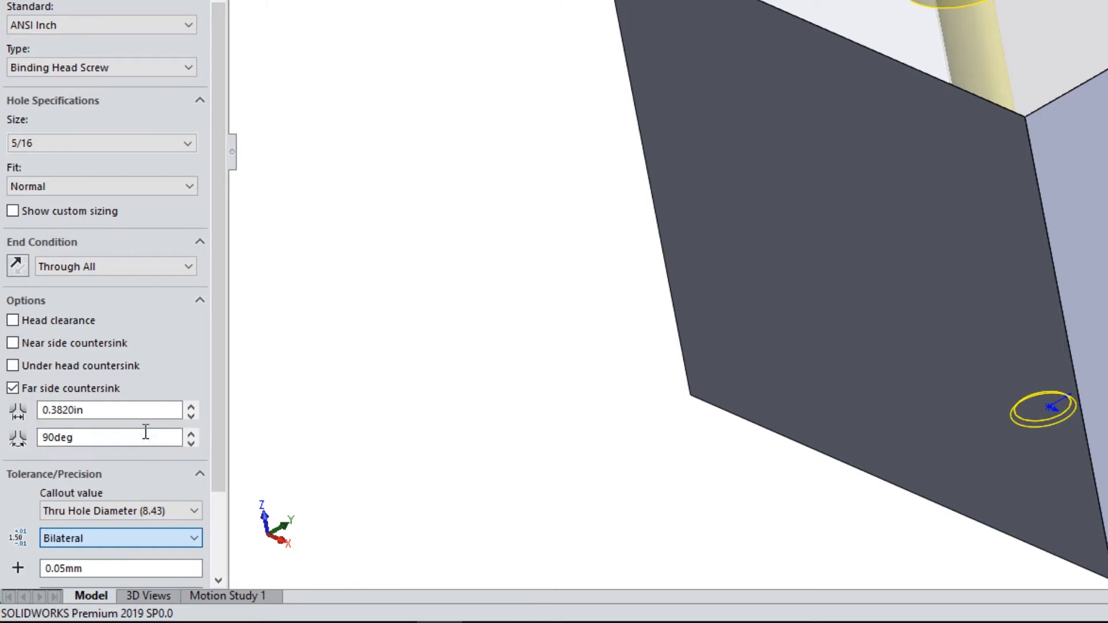
drag(213, 462, 213, 553)
click(102, 461)
click(104, 482)
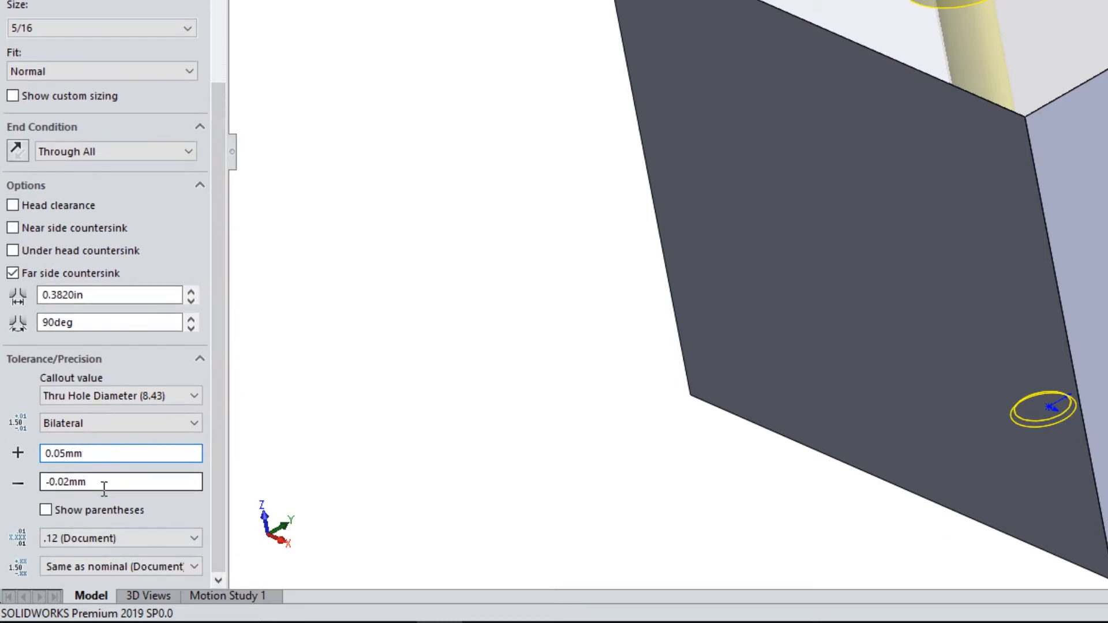
Give the hole's counterbore diameter a symmetric tolerance of 0.05 mm.
click(129, 396)
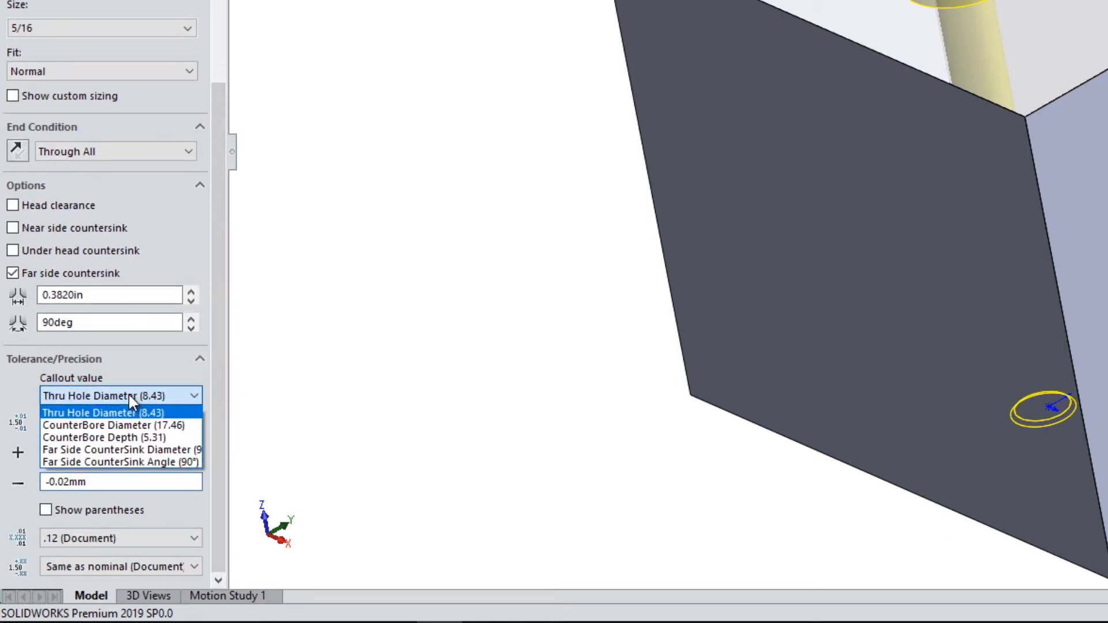
click(129, 426)
click(111, 533)
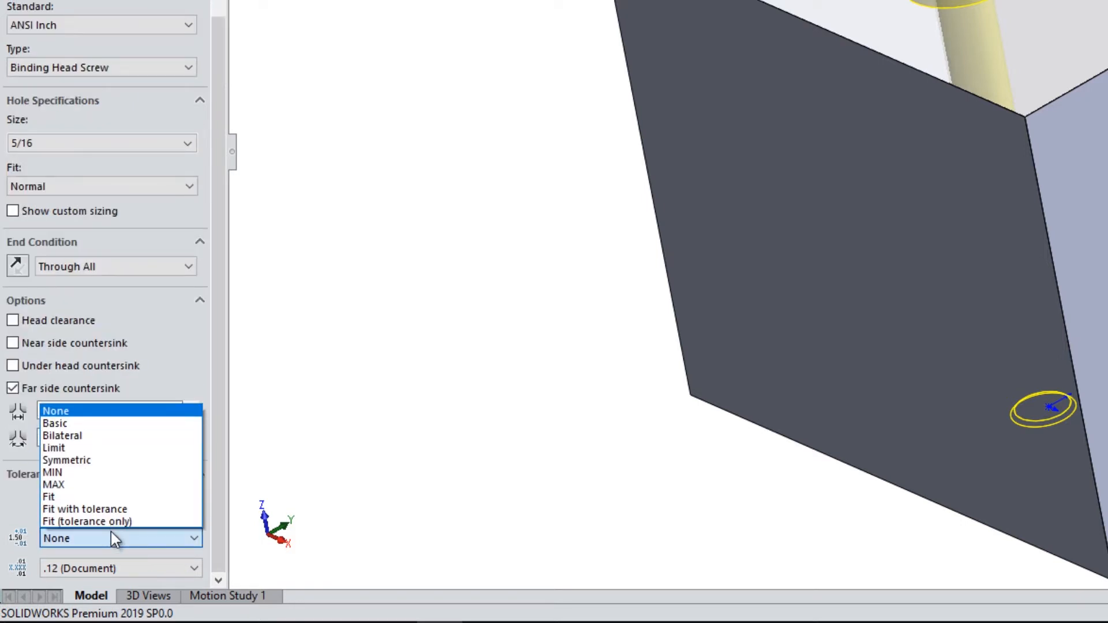
click(110, 461)
drag(219, 469, 219, 551)
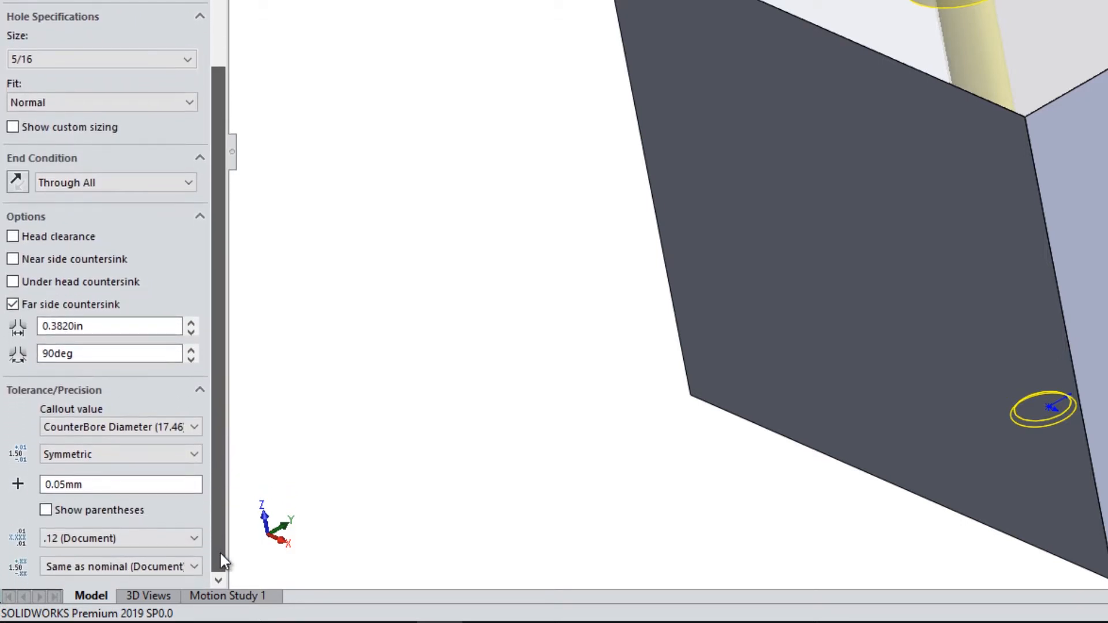
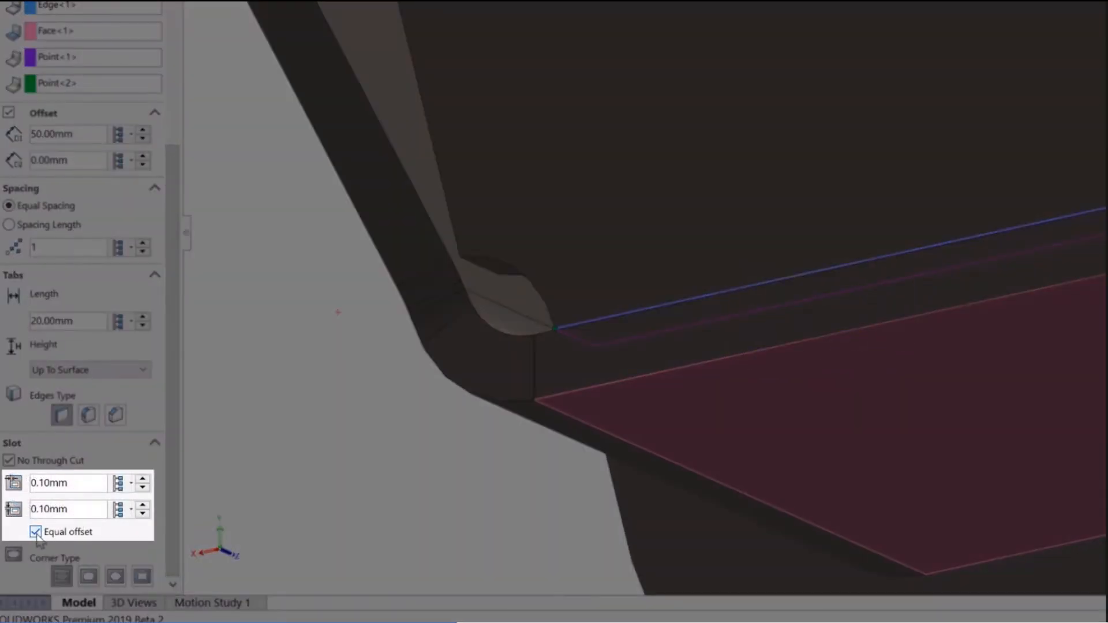
Turn off equal offset for the slot in the Tab and Slot feature and open the slot length offset for editing.
click(35, 531)
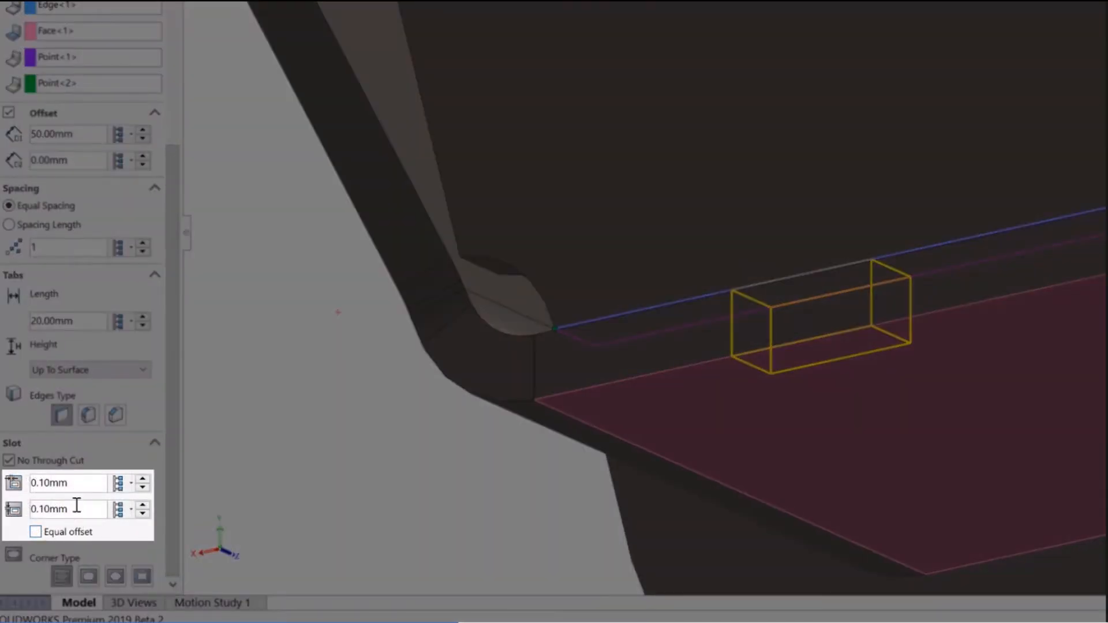
double_click(64, 483)
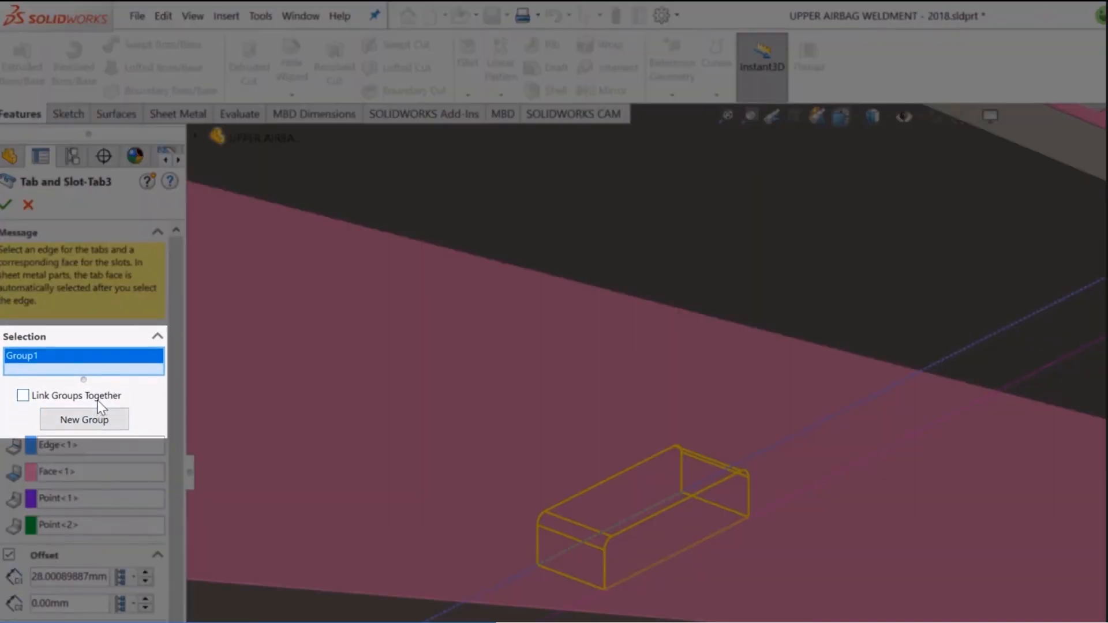
Link the tab and slot groups together and add a new second group.
click(99, 399)
click(116, 421)
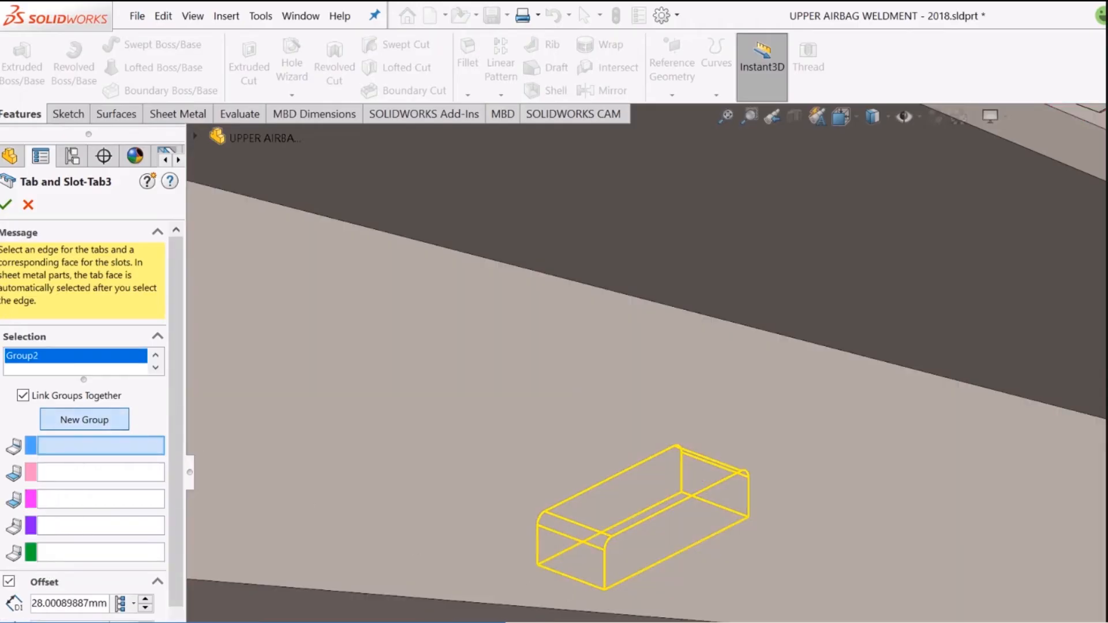
scroll(869, 462, up, 5)
middle_drag(871, 622, 939, 575)
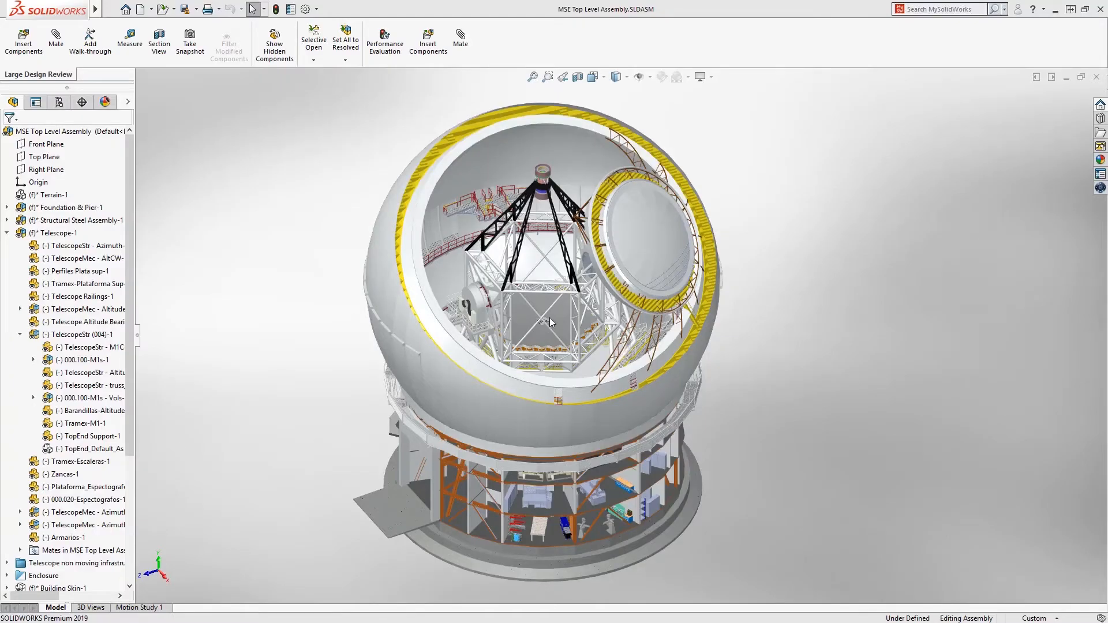
Highlight the TelescopeStr - Altitude component in the MSE Top Level Assembly and switch to the MSE-TEA cradle part.
middle_drag(550, 318, 30, 324)
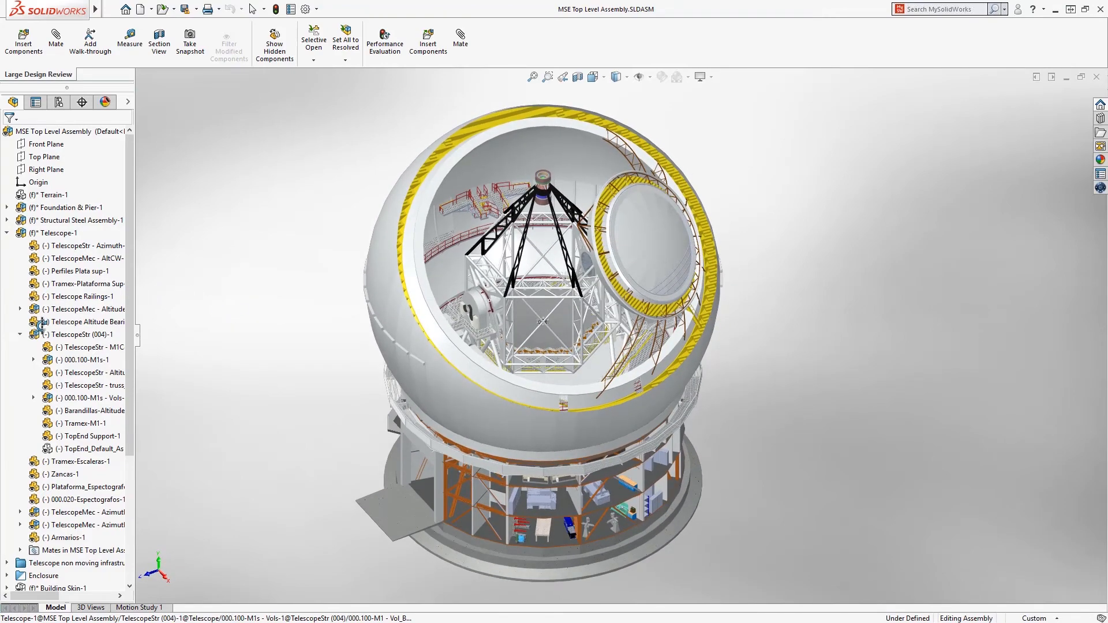
click(93, 374)
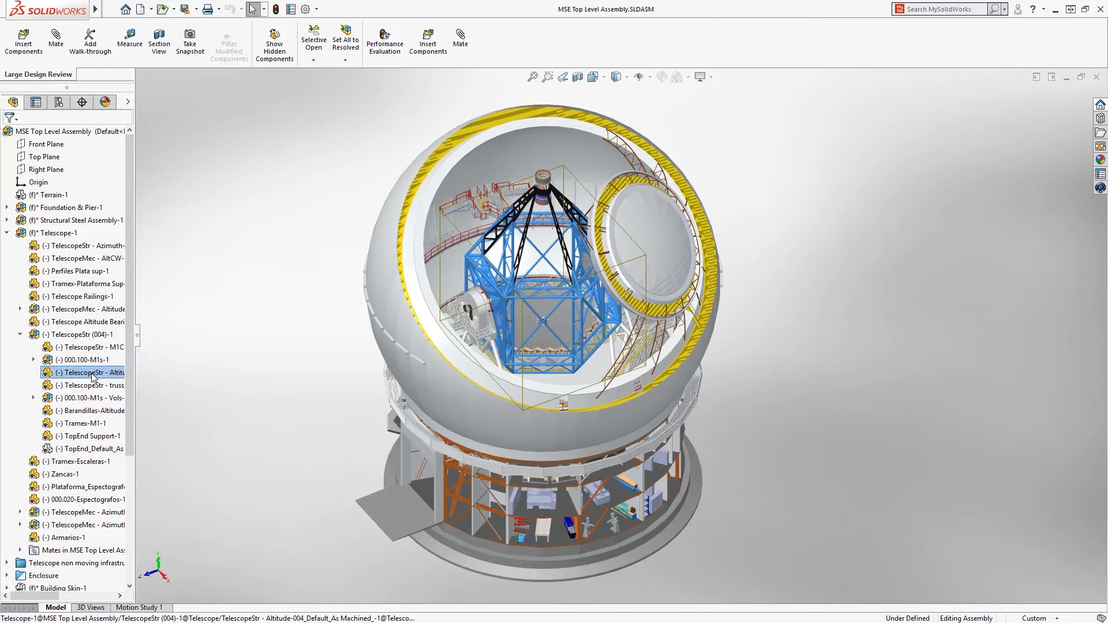
key(Escape)
key(ctrl+Tab)
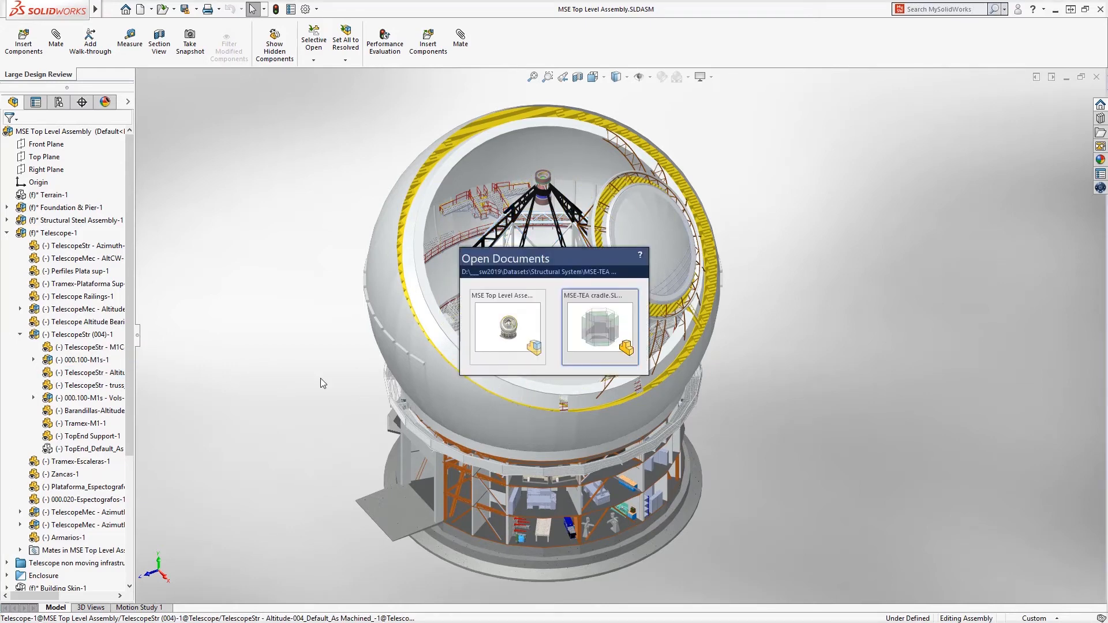
click(575, 345)
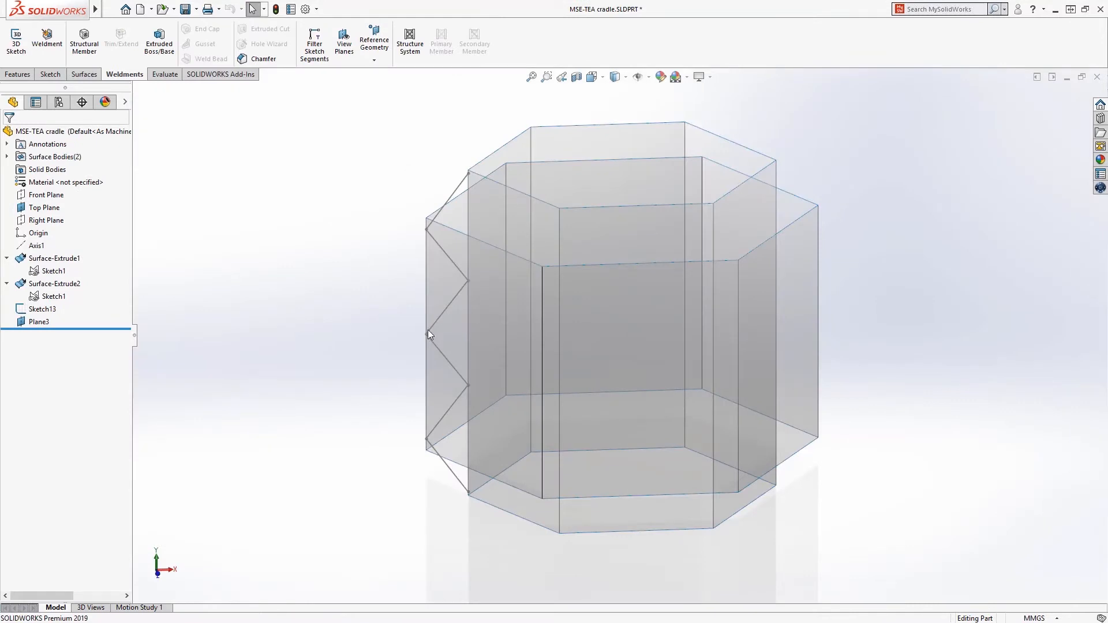
Review the cradle's two surface extrudes, their base sketch, the zigzag Sketch13 and Plane3, and hide Sketch13.
click(68, 260)
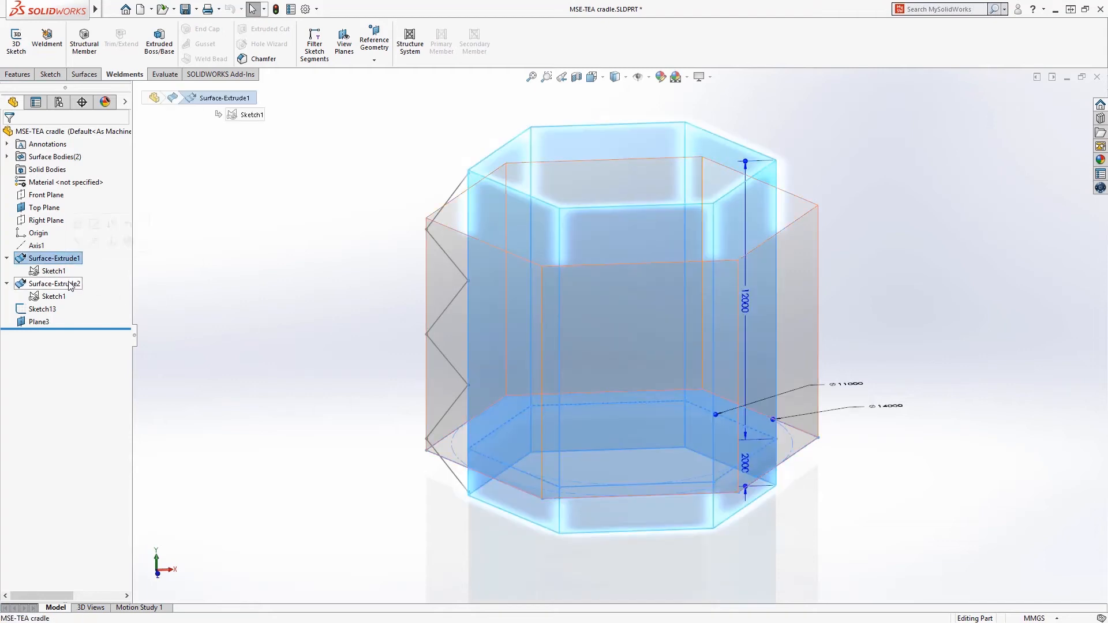
click(70, 286)
click(52, 298)
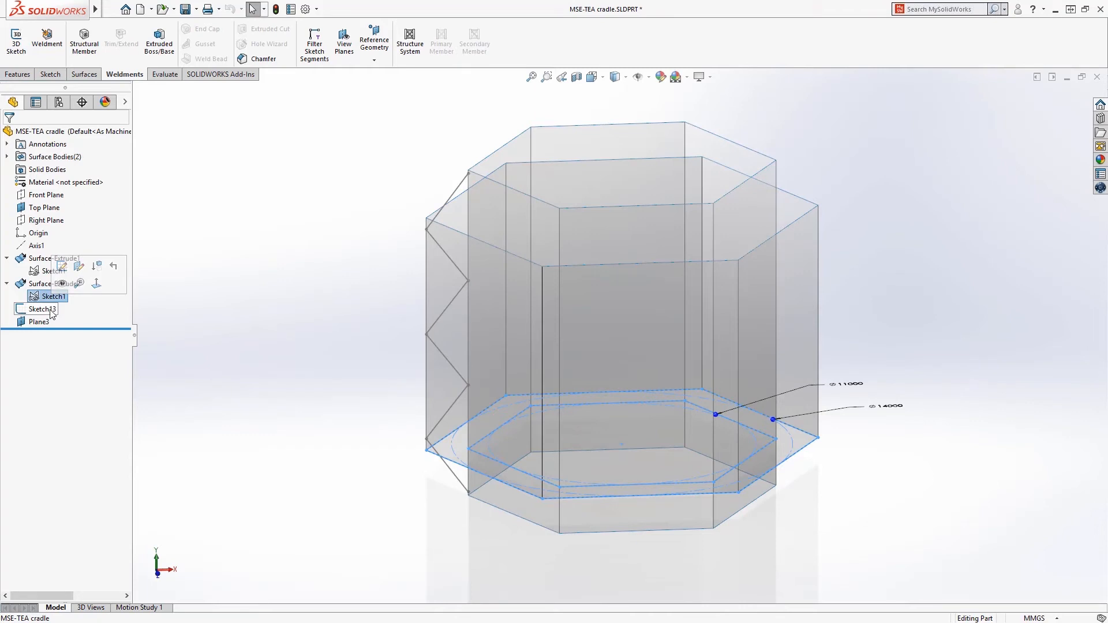
click(52, 311)
click(46, 324)
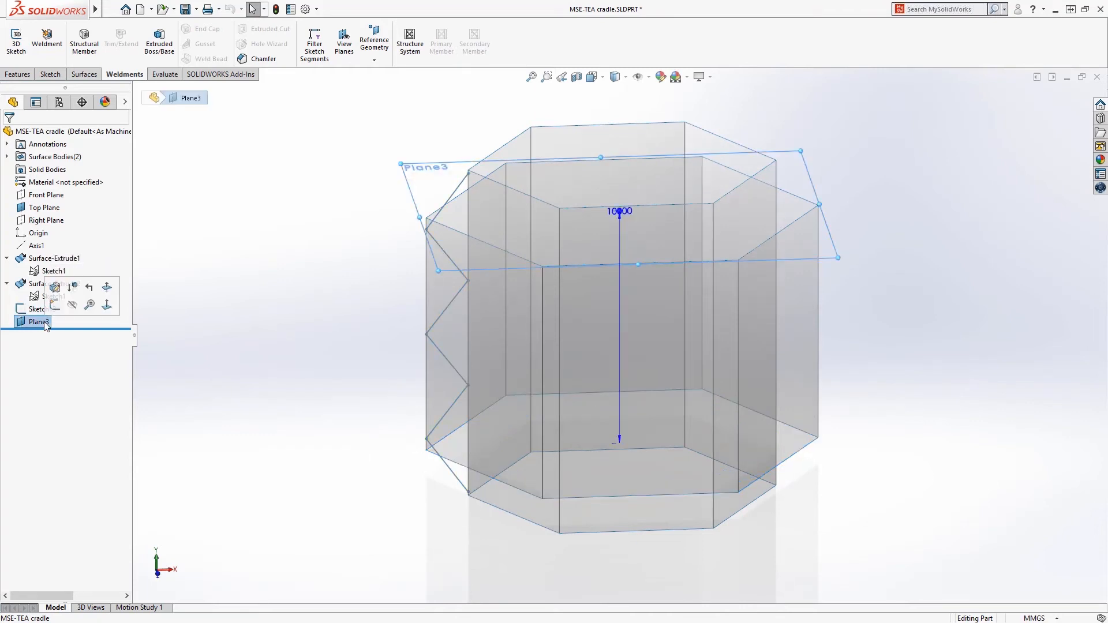
click(30, 310)
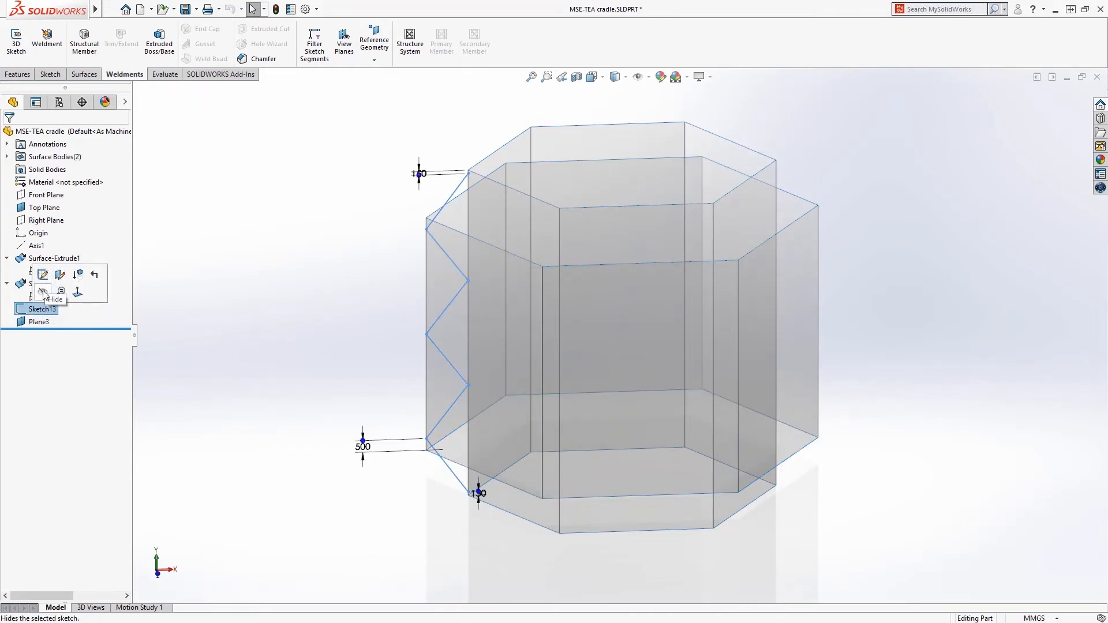
click(43, 292)
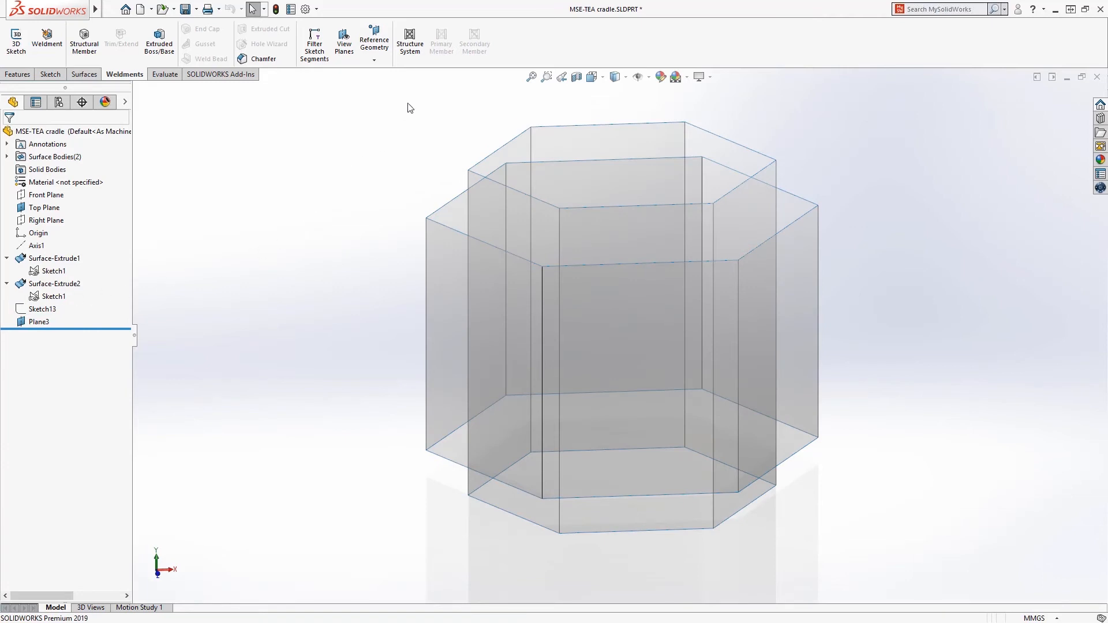
Start a structure system and select all edges of both hexagonal surface bodies as path segments for primary members.
click(411, 56)
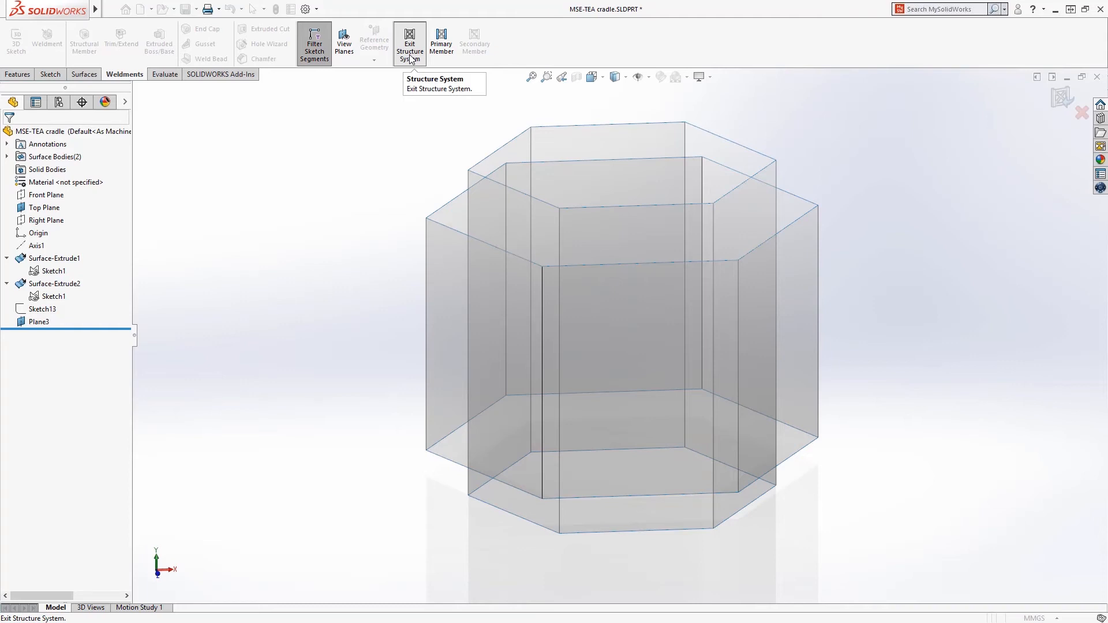
click(441, 48)
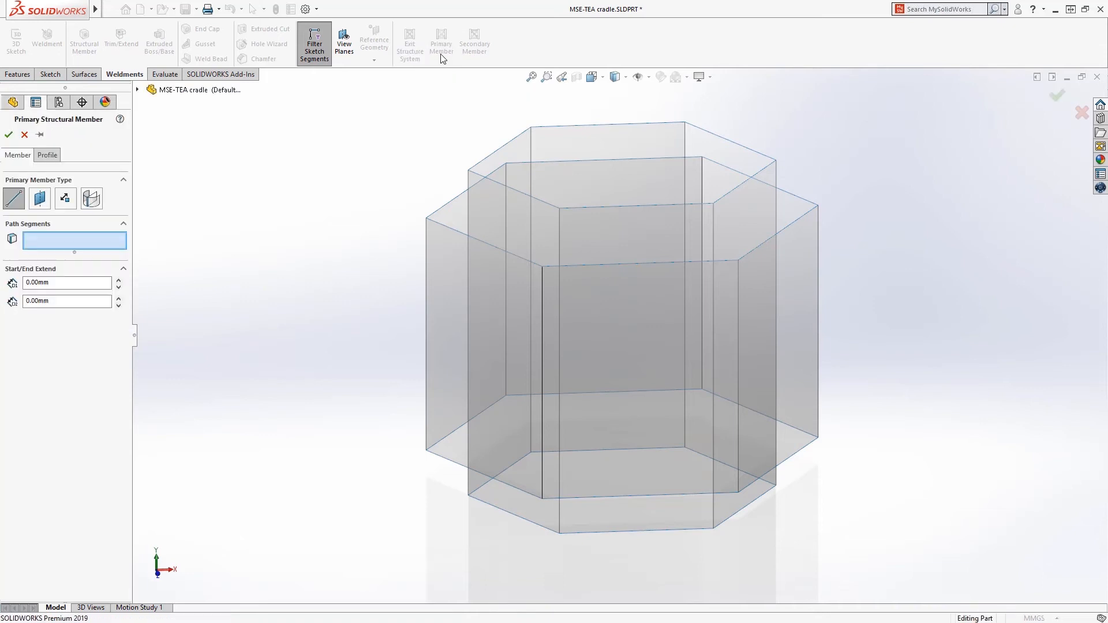
drag(366, 91, 868, 568)
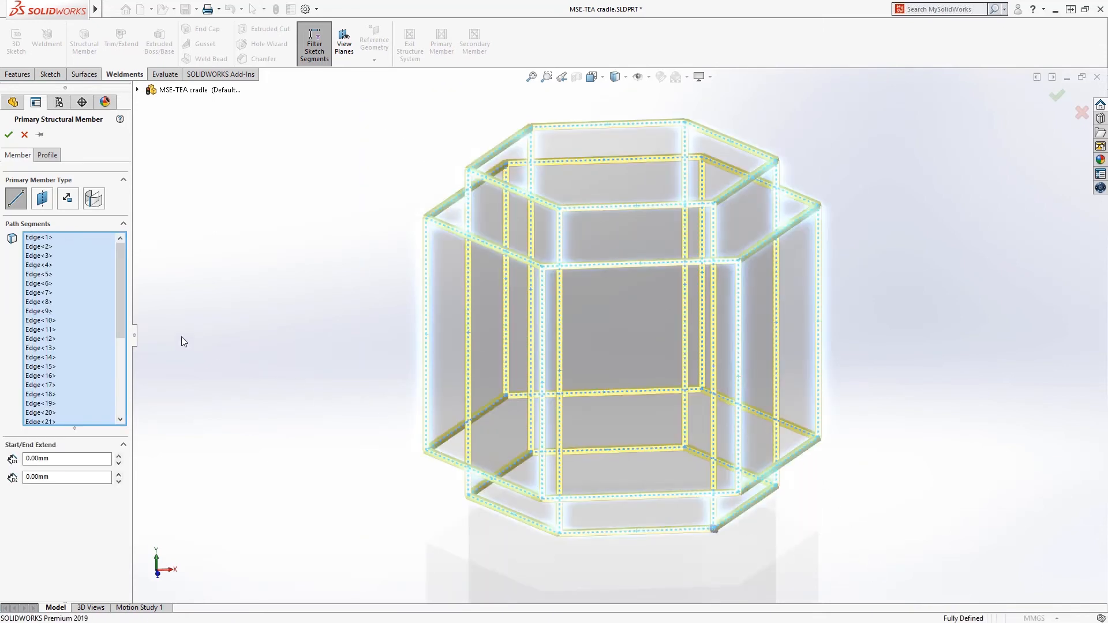
drag(120, 319, 121, 415)
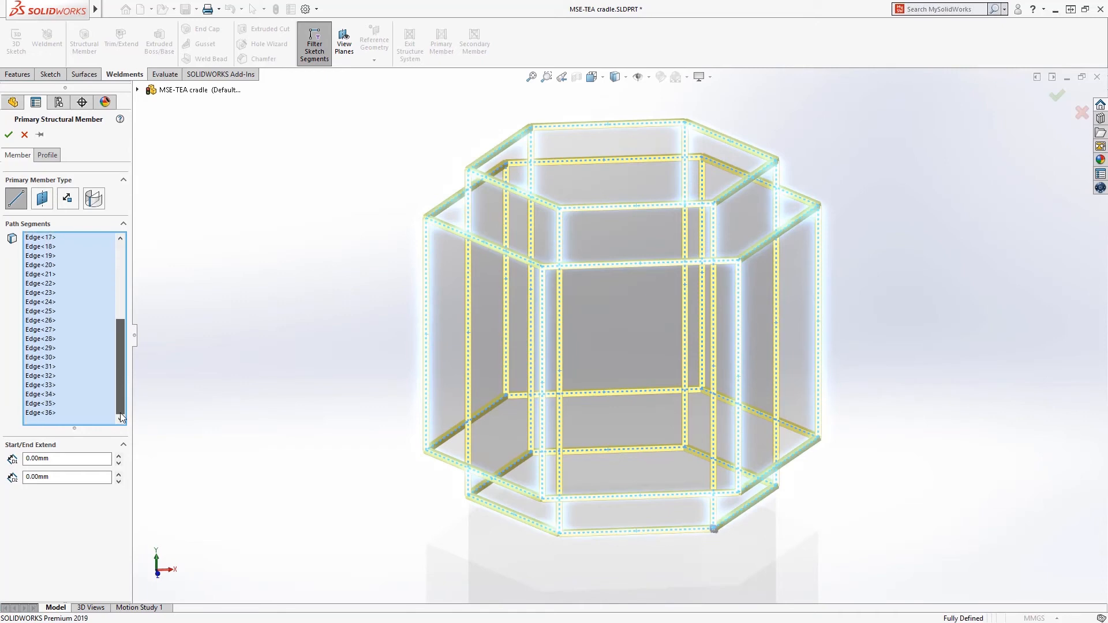
Create the primary members with the _CFHT Profiles standard, type Tube Square - Configured, size TS 10 x 10 x 0.5.
click(44, 155)
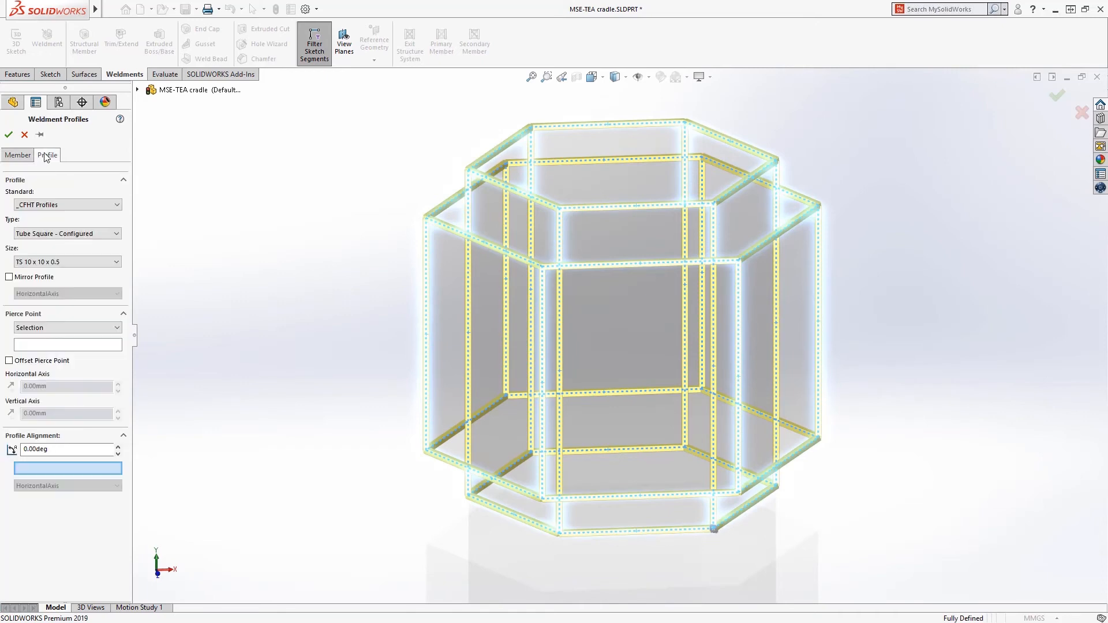
click(52, 233)
click(52, 241)
click(57, 262)
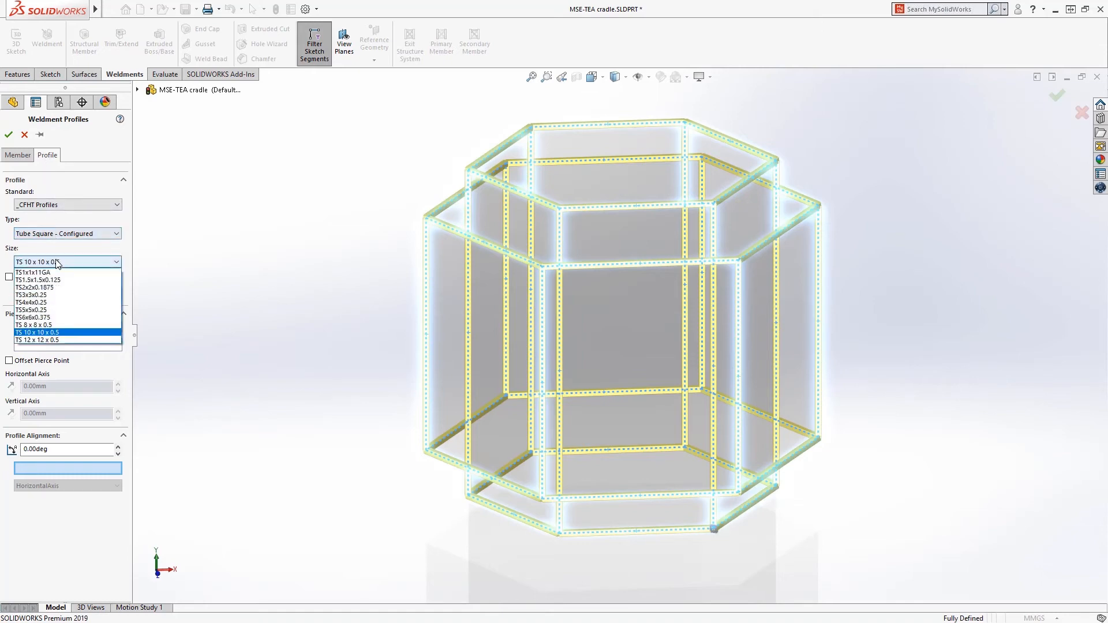
click(57, 262)
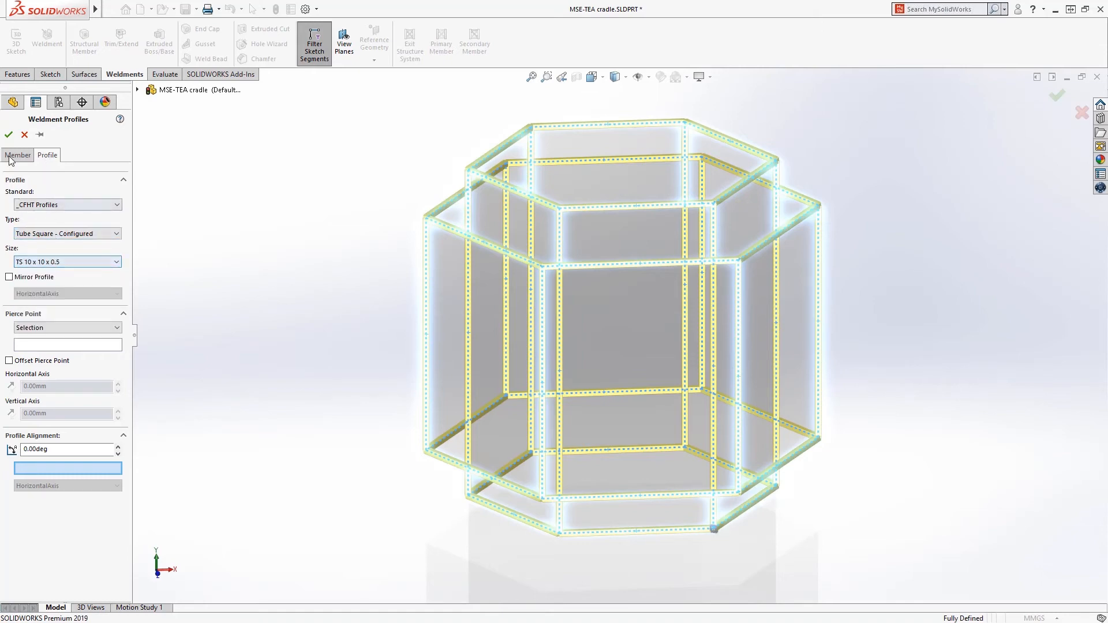
click(8, 135)
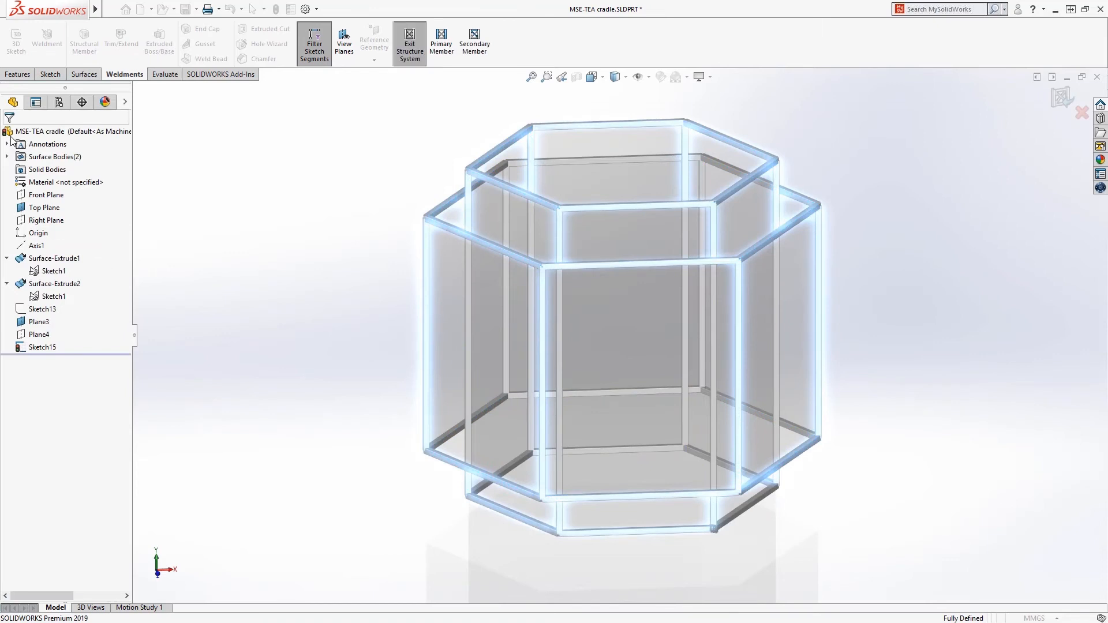
Change all vertical members of both hexagonal frames to Al Round Tubing - Configured, size Al RND TUBE 10 OD x 0.375 Wall.
drag(853, 374, 389, 323)
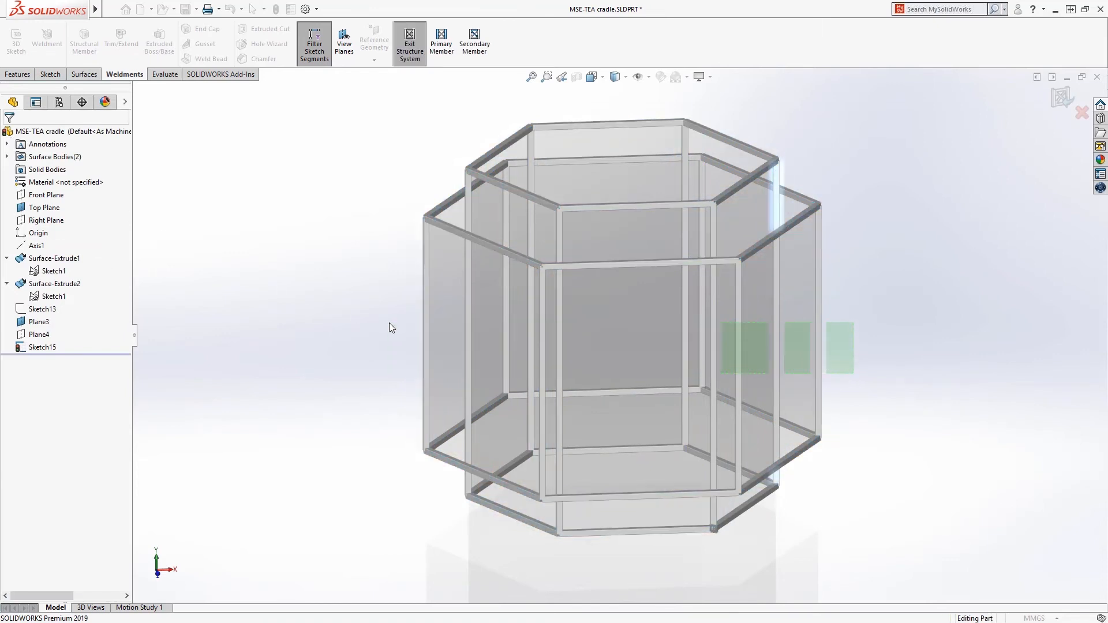
click(49, 157)
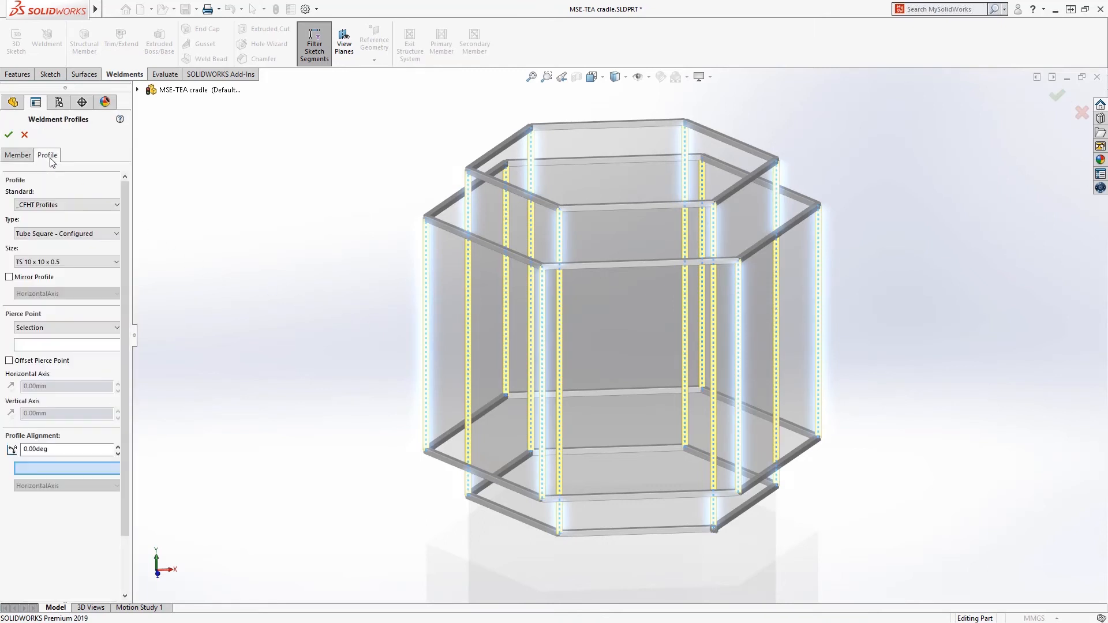
click(54, 233)
click(55, 249)
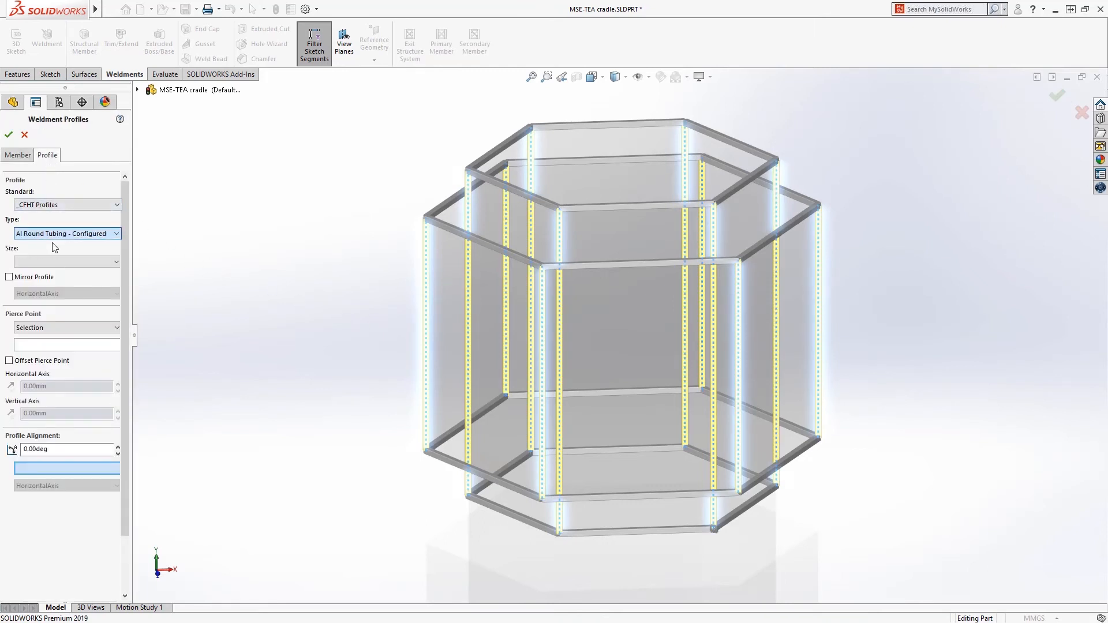
click(55, 261)
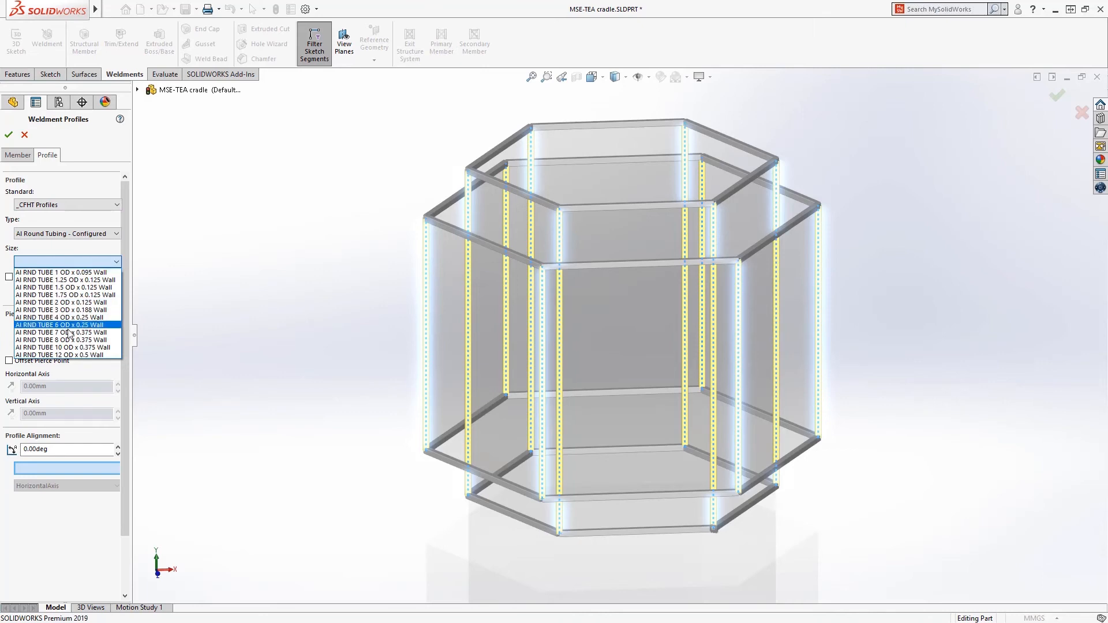
click(73, 347)
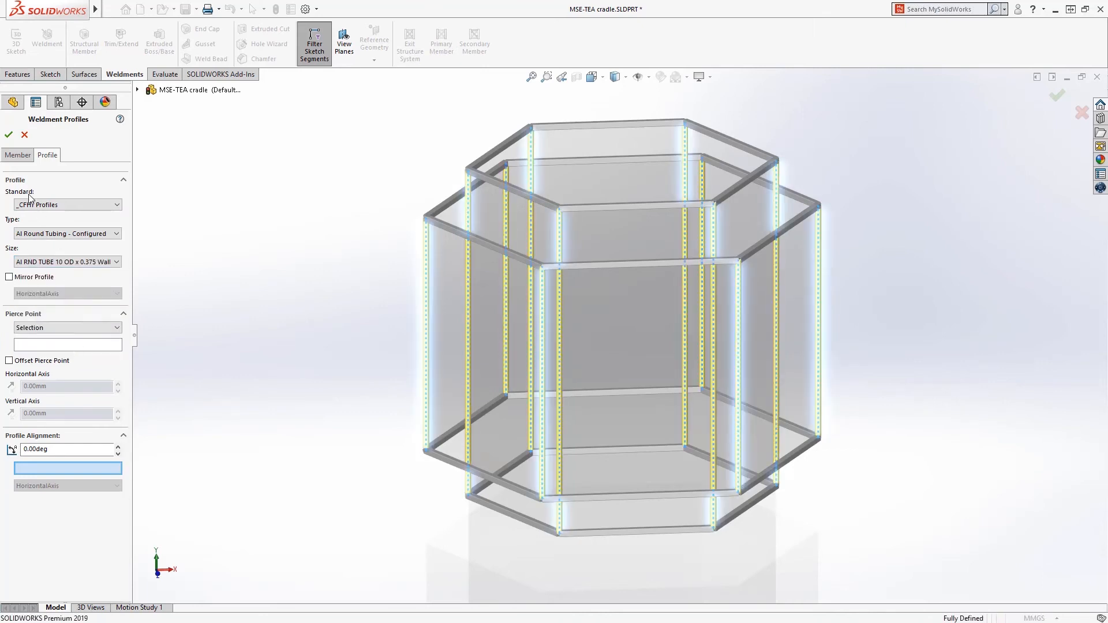
click(9, 135)
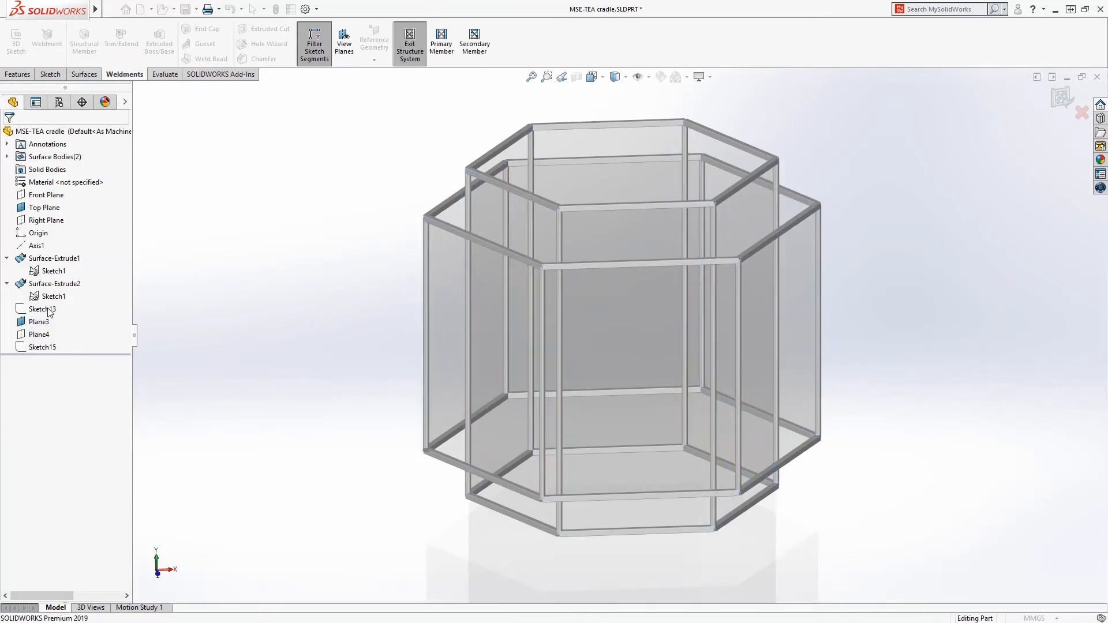
Show Sketch13 and create primary members along its zigzag lines with size Al RND TUBE 7 OD x 0.375 Wall.
click(49, 307)
click(107, 291)
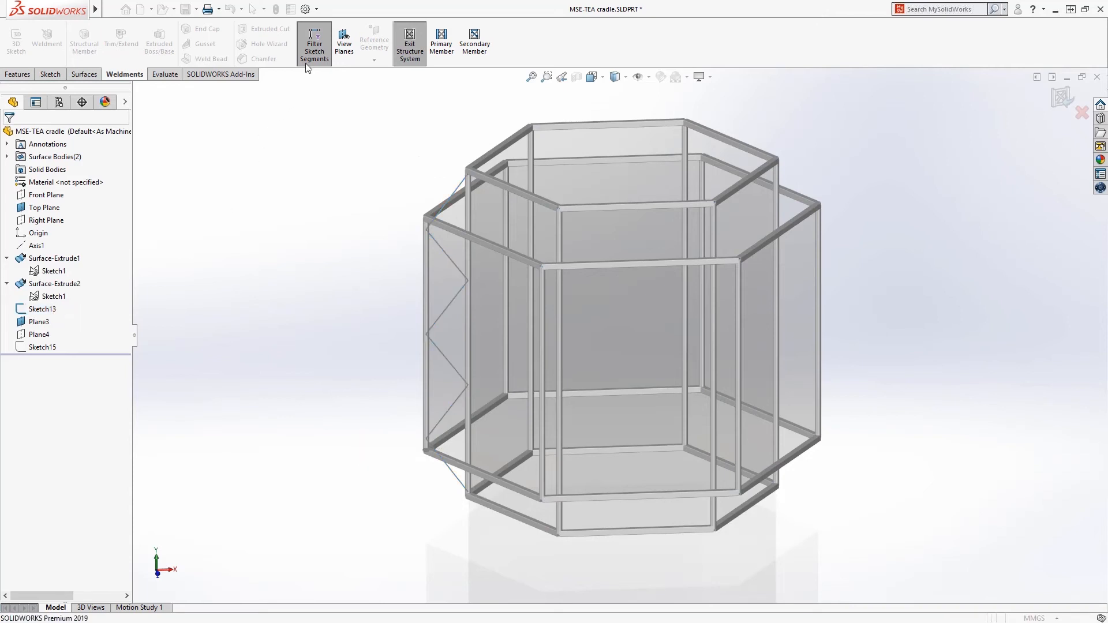
click(442, 46)
mouse_move(395, 113)
mouse_down()
mouse_move(473, 360)
mouse_move(476, 510)
mouse_up()
click(48, 156)
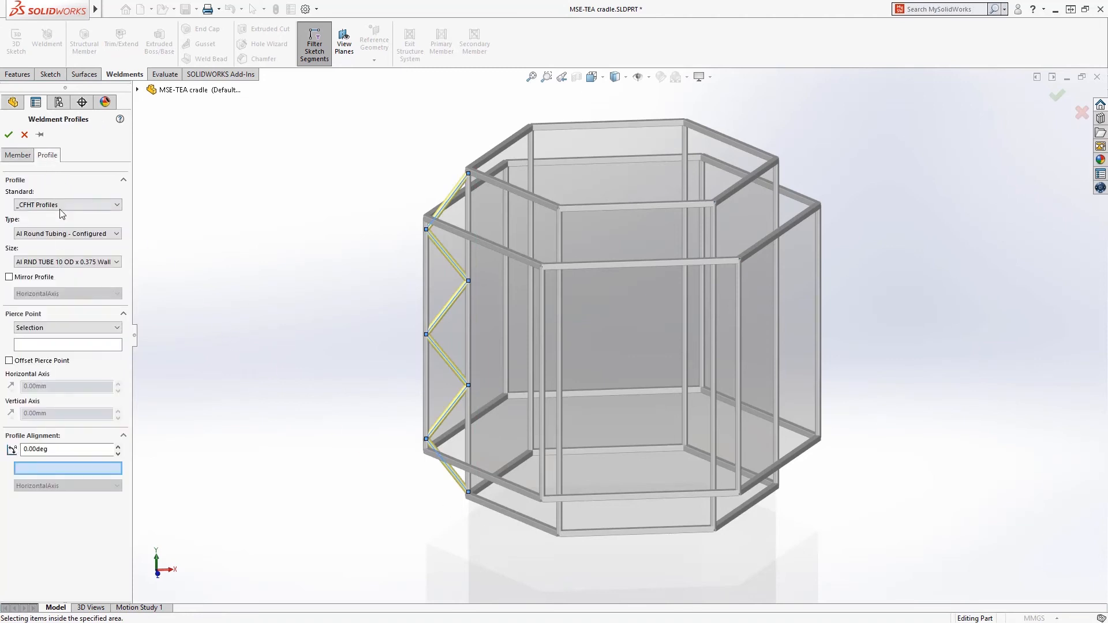
click(61, 262)
click(66, 337)
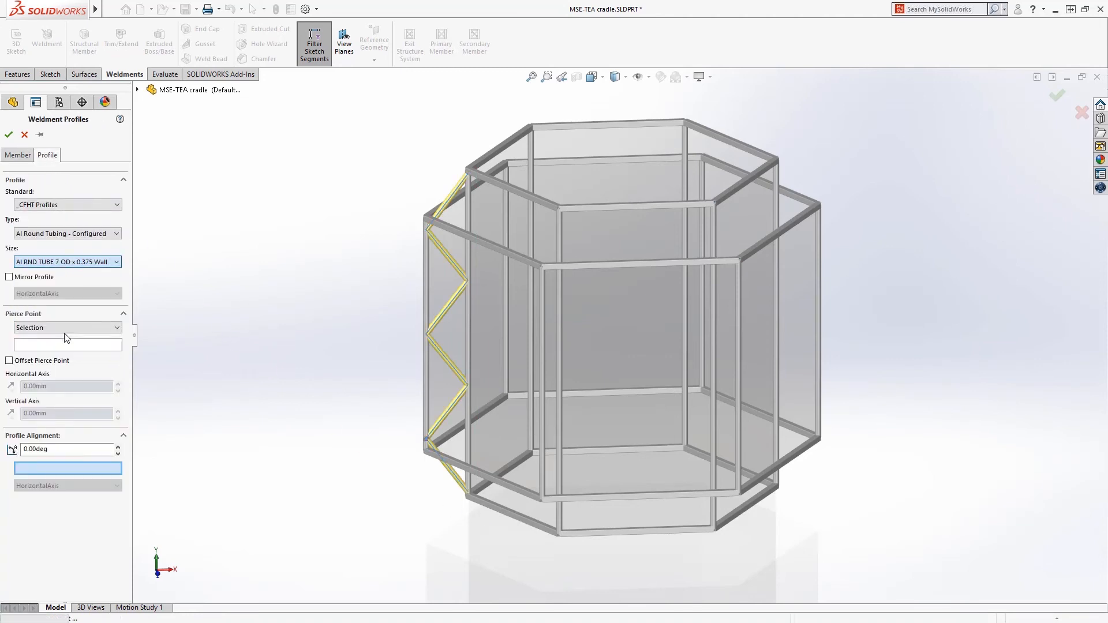
click(8, 134)
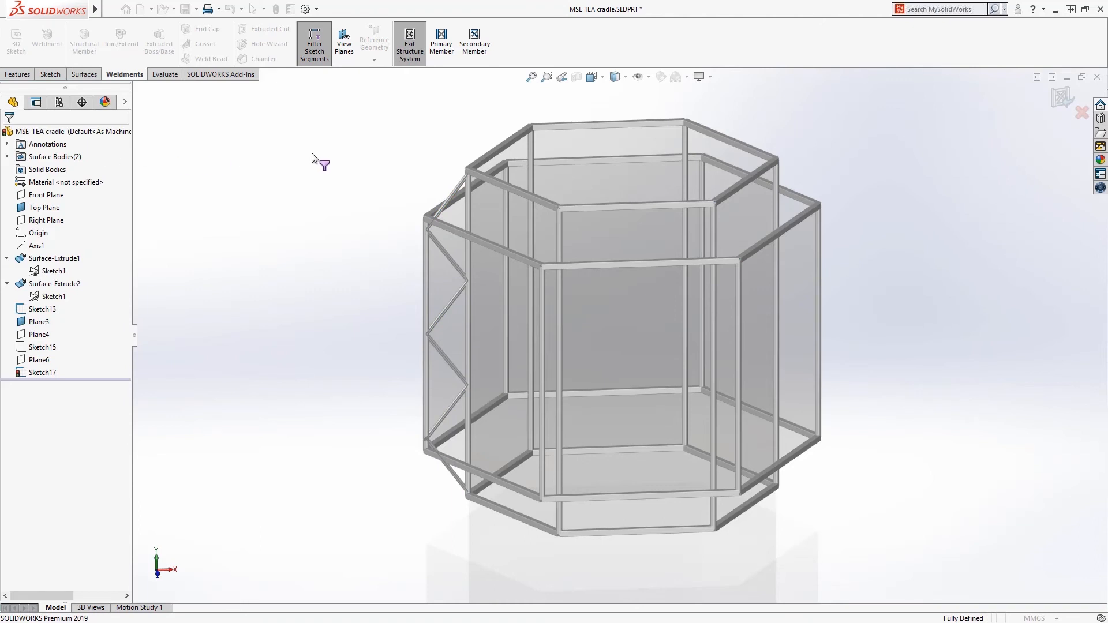
Start a secondary structural member using Top Plane and Plane3 as the support planes.
click(474, 39)
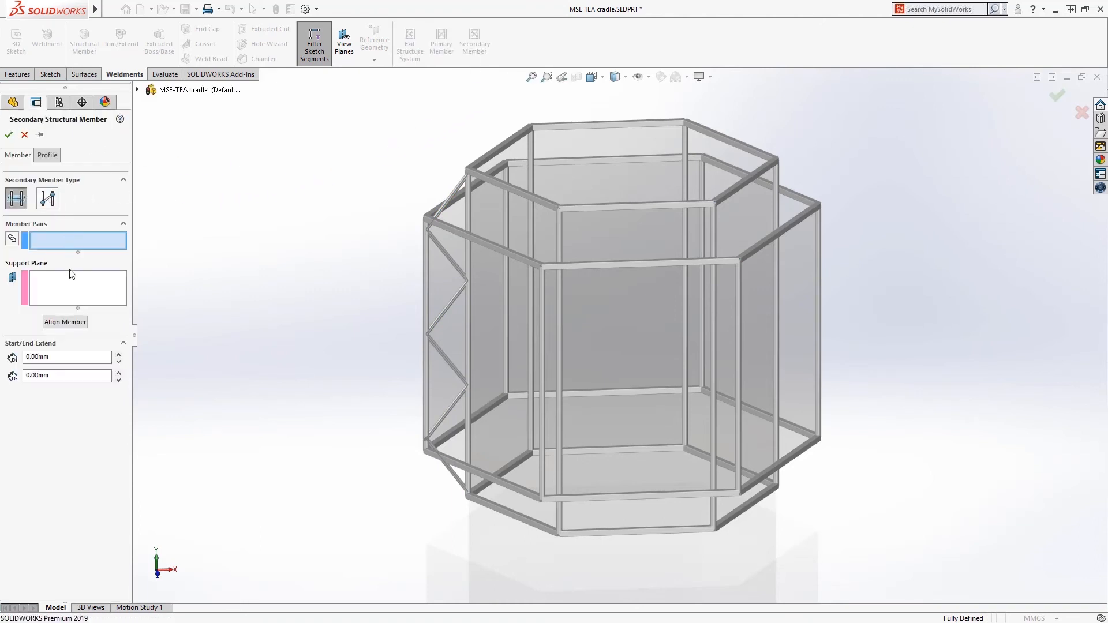
click(71, 284)
click(138, 90)
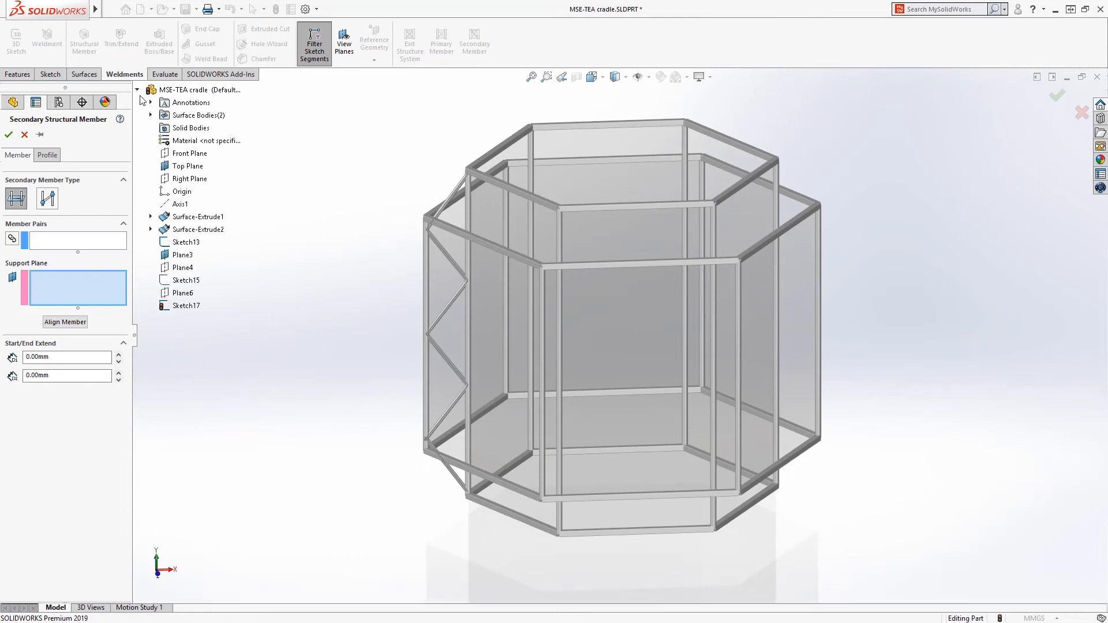
click(183, 166)
click(177, 254)
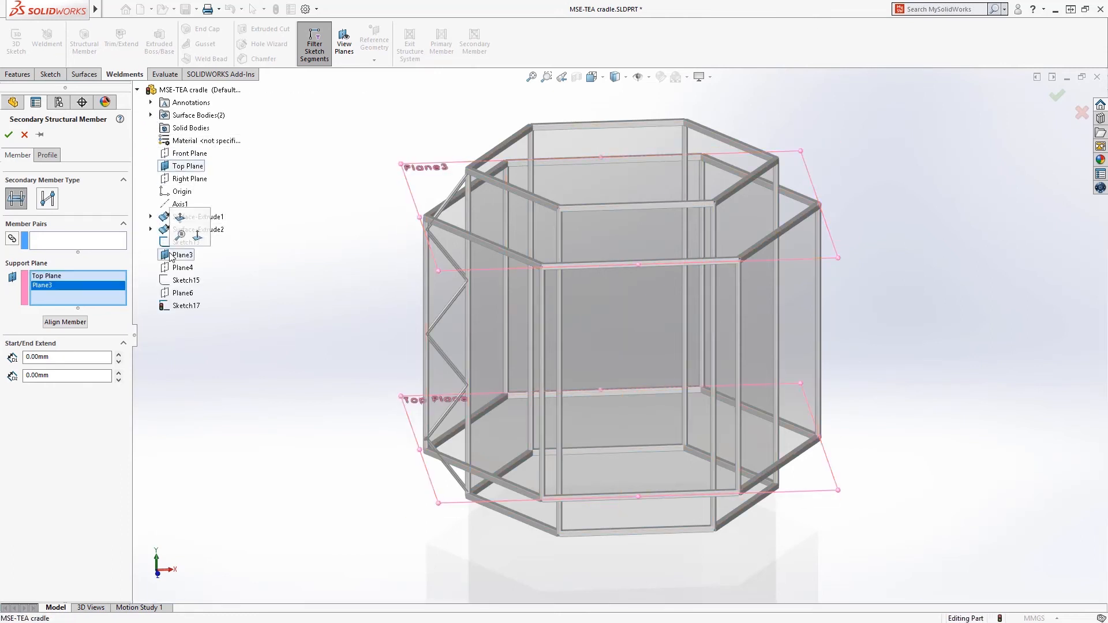
Chain the six vertical posts of the inner hexagon as member pairs, closing the loop at the first post.
click(47, 246)
click(467, 196)
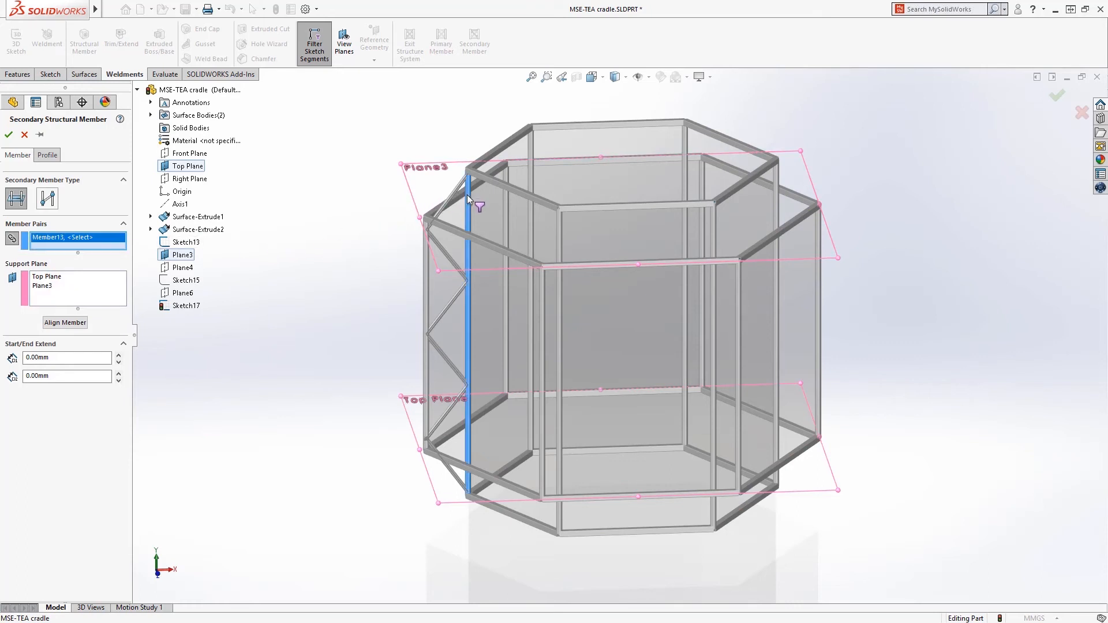
click(532, 150)
click(684, 141)
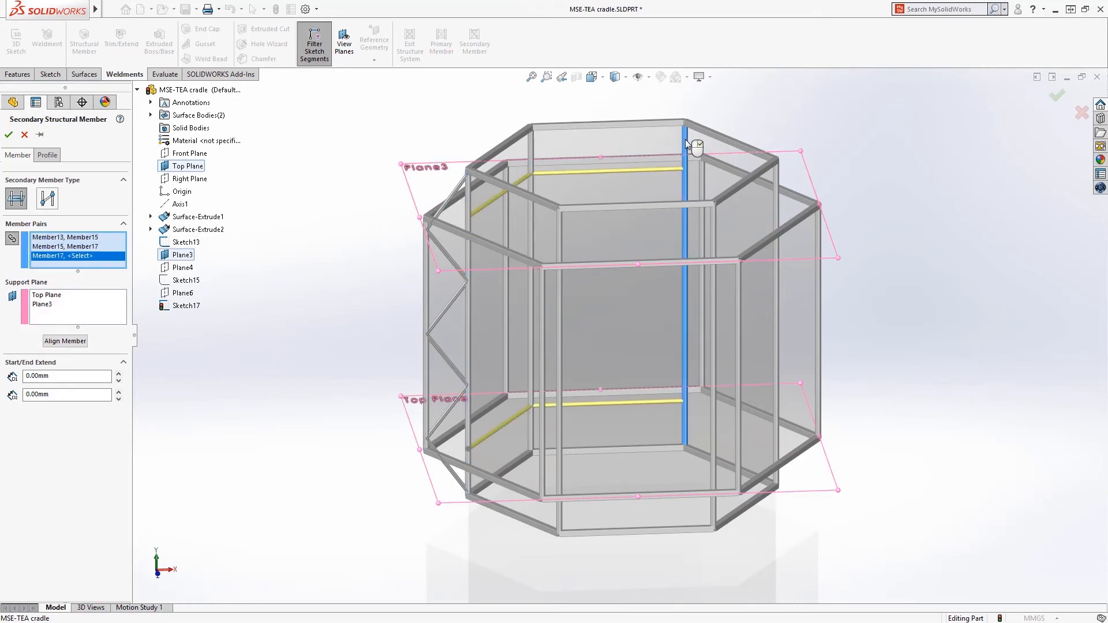
click(774, 177)
click(715, 217)
click(560, 227)
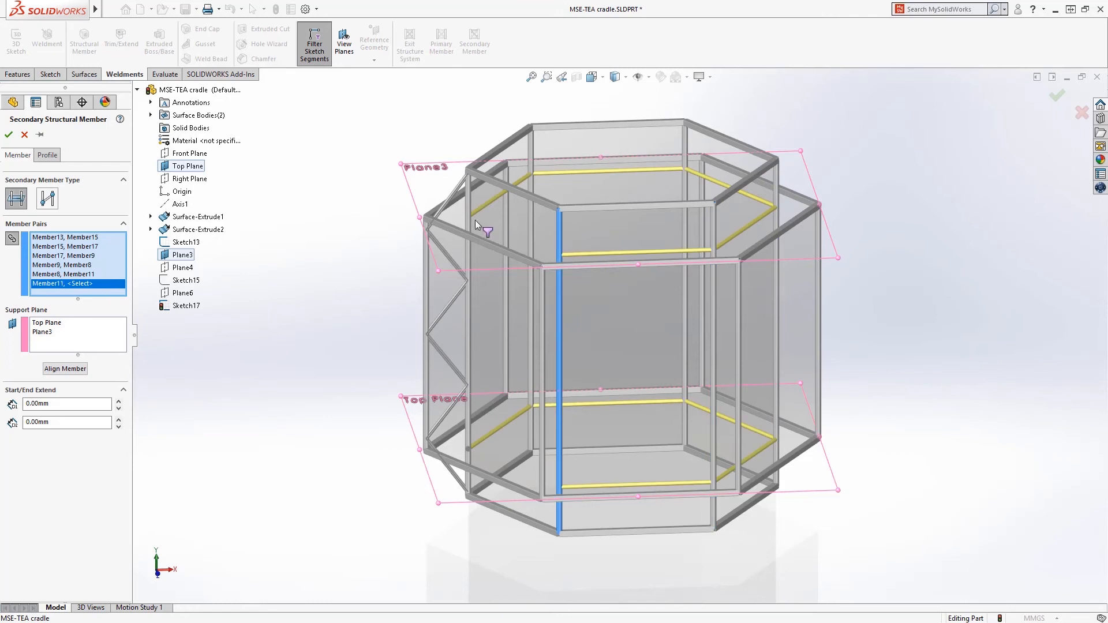
click(468, 217)
Create the secondary members with the Tube Square - Configured profile, size TS 10 x 10 x 0.5.
click(46, 156)
click(51, 234)
click(55, 260)
click(54, 262)
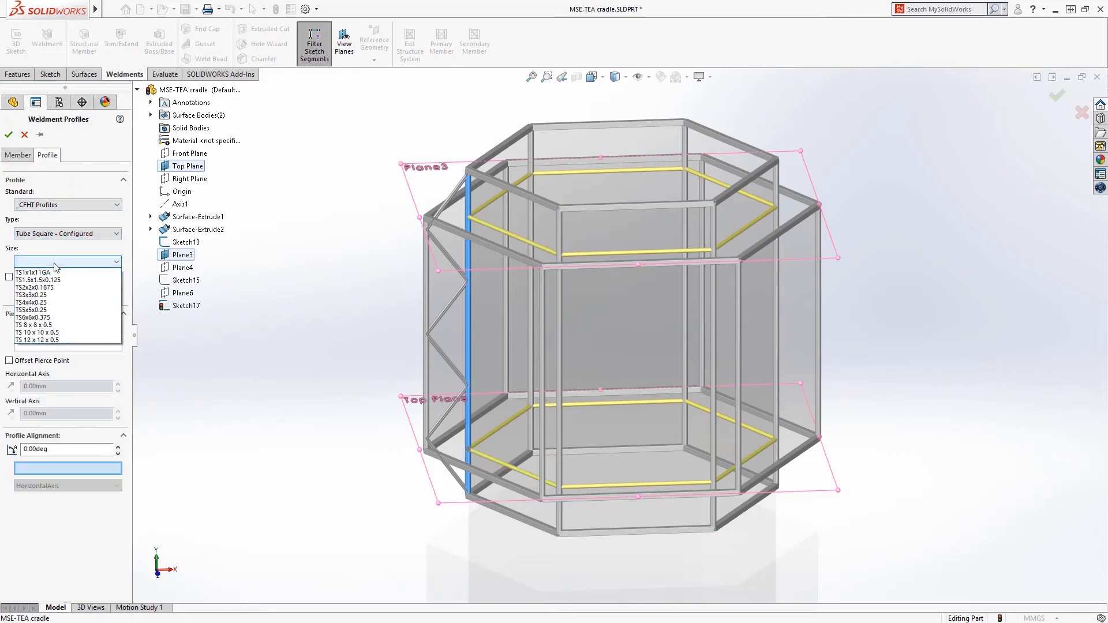
click(65, 318)
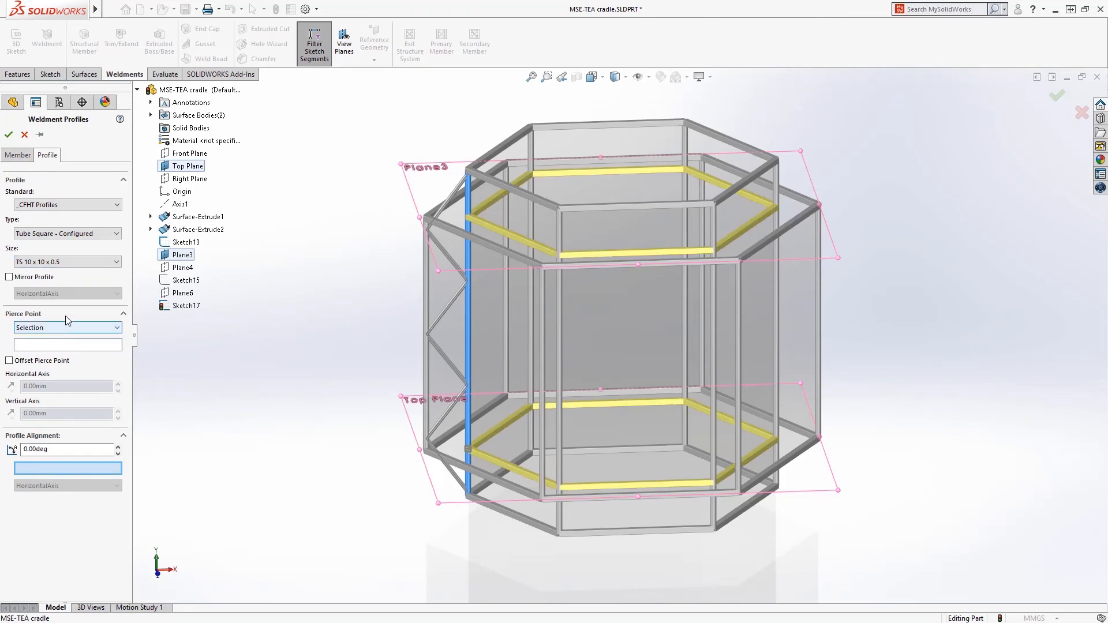
click(9, 134)
Exit the structure system and set both simple corner groups, where the zigzag braces meet the inner post, to body trim.
key(z)
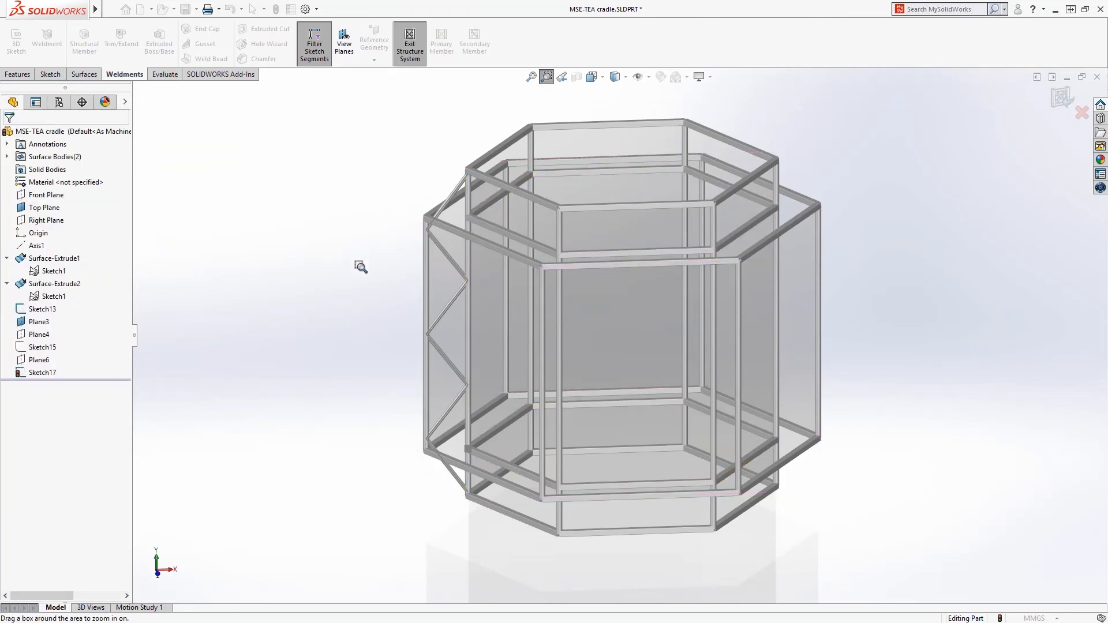
drag(397, 263, 500, 156)
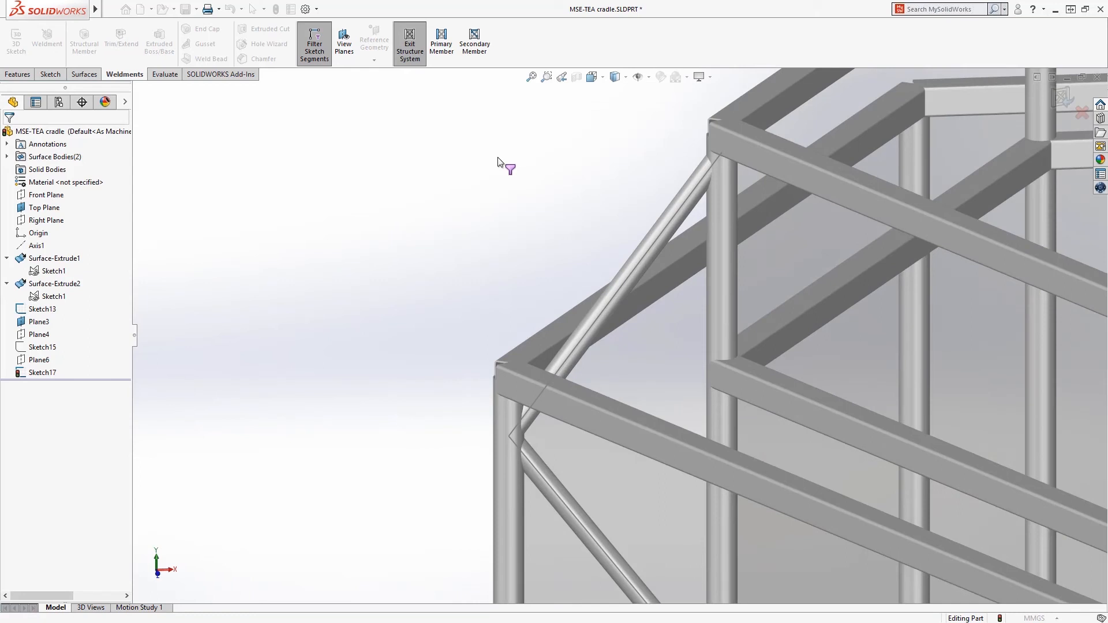
click(405, 57)
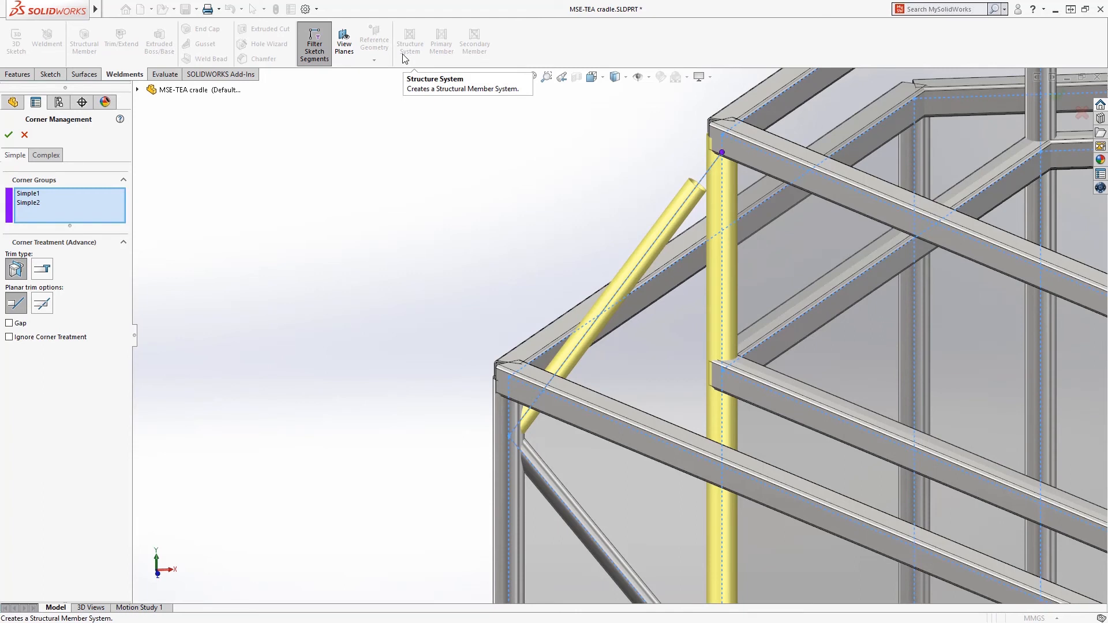
drag(25, 196, 30, 203)
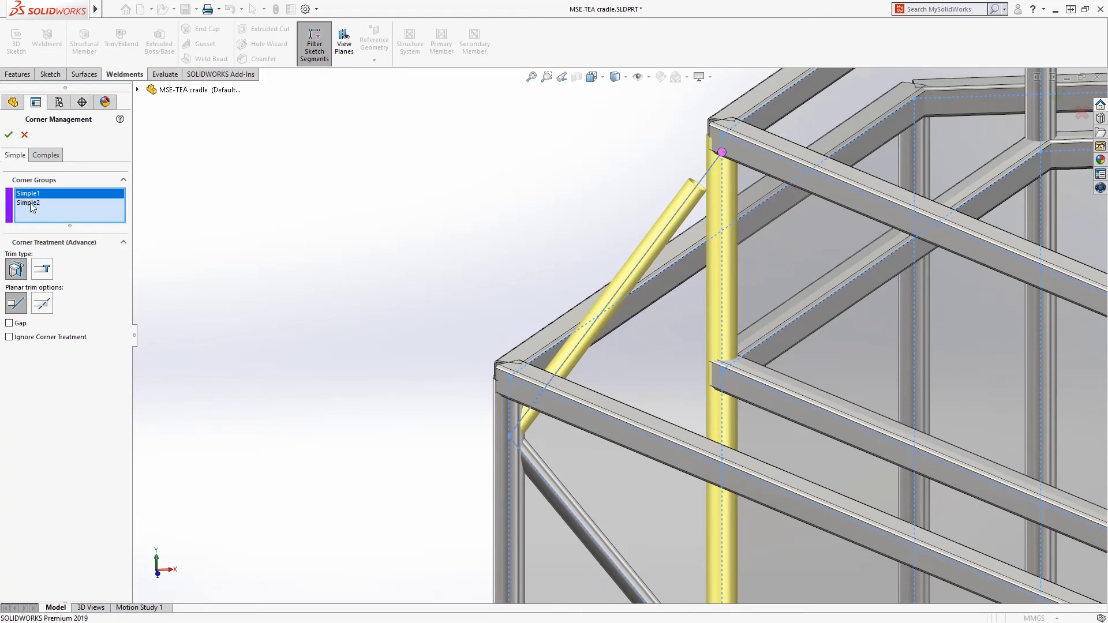
click(42, 269)
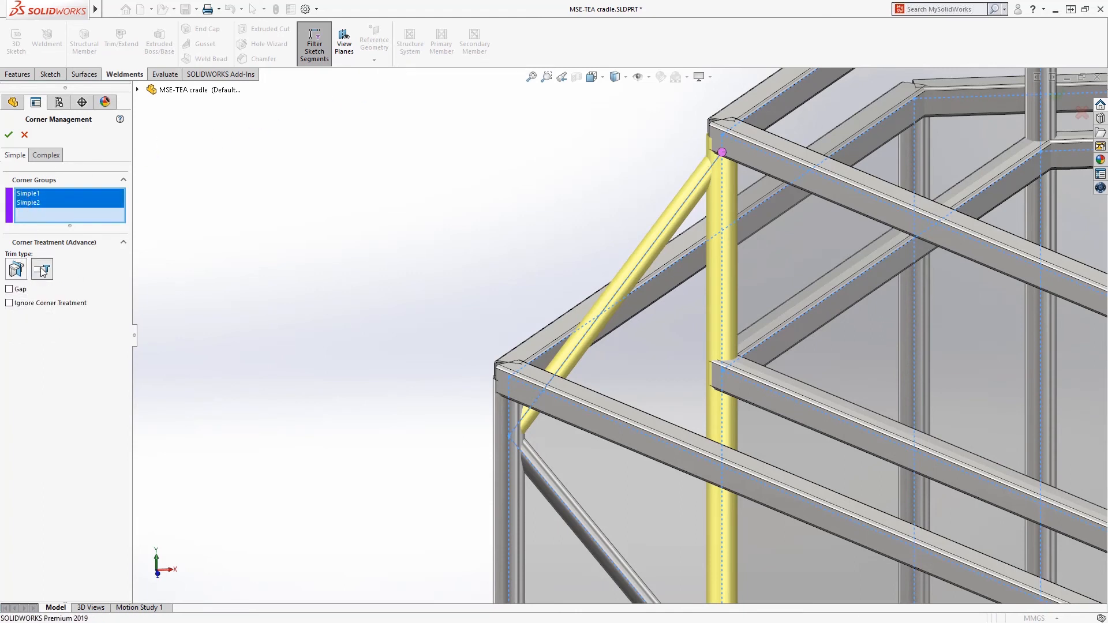
Select the complex corner atop the outer frame's zigzag-side post, lower Member36 in the trim order, and assign it to planar trim.
click(48, 157)
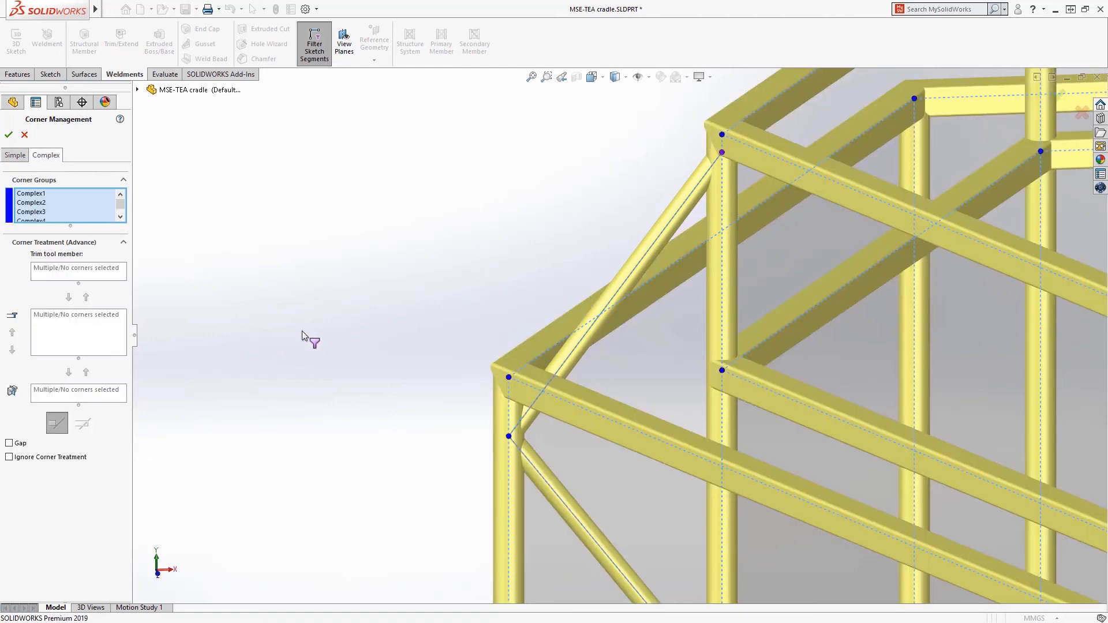
click(509, 378)
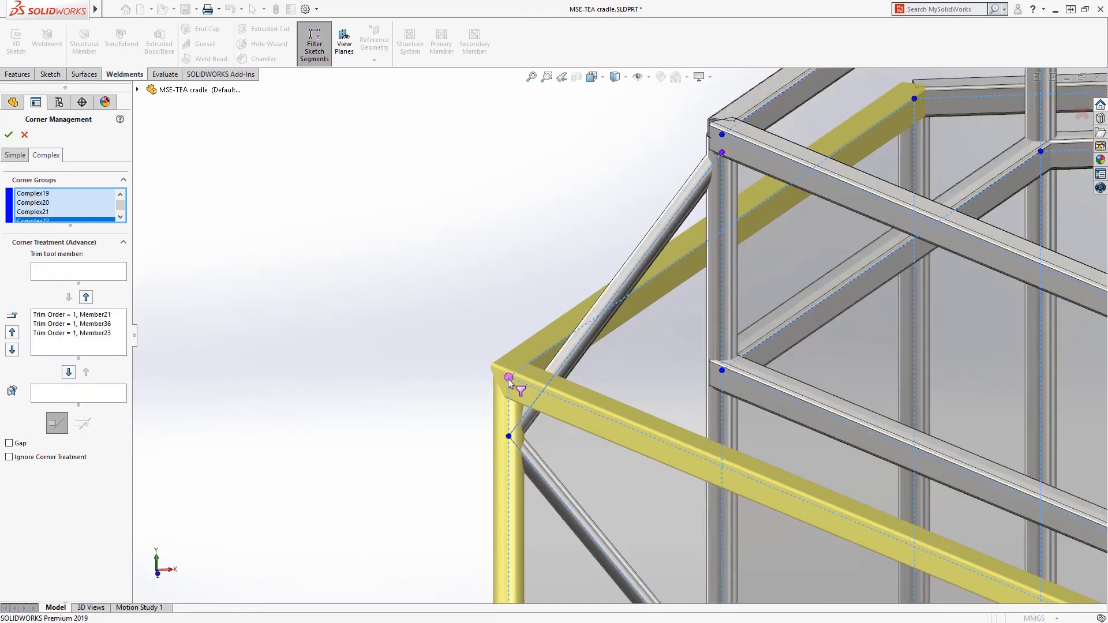
click(105, 317)
click(102, 324)
click(103, 334)
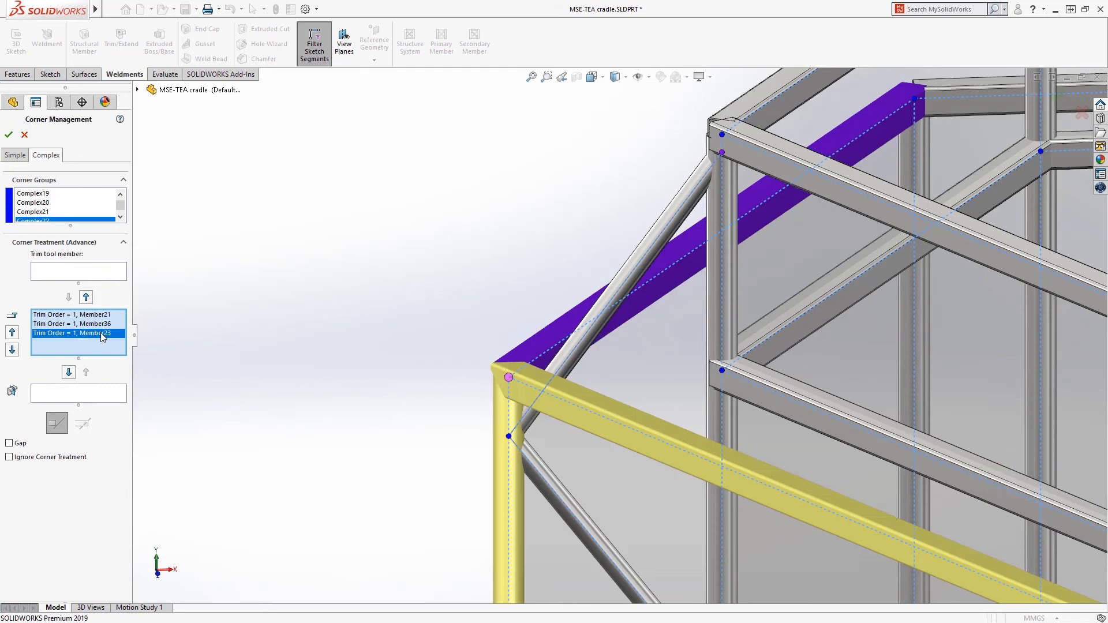
click(103, 325)
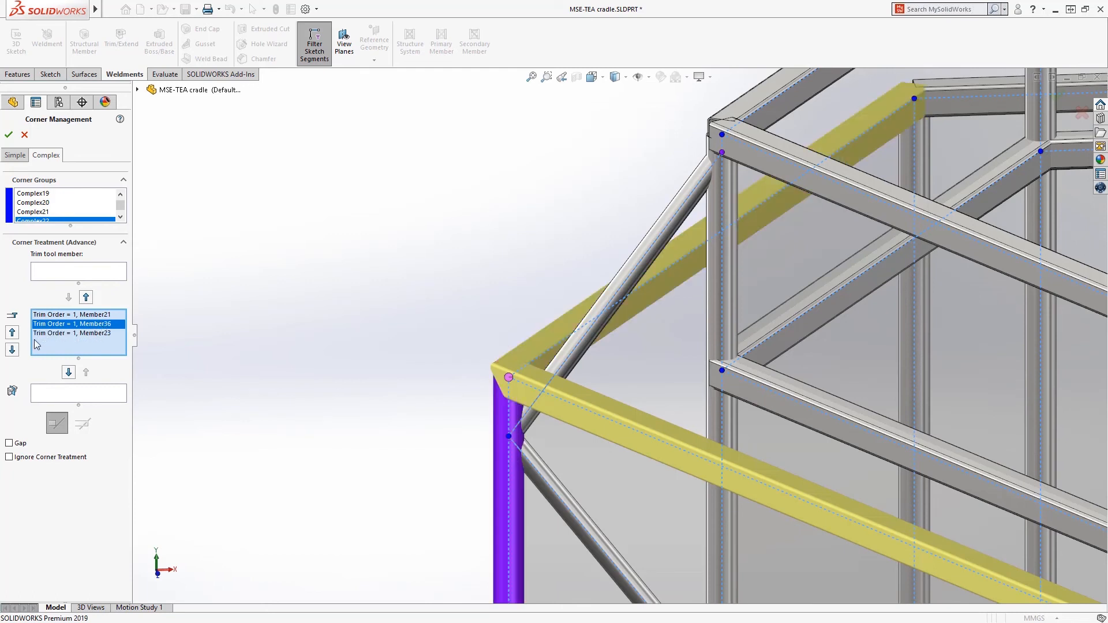
click(12, 350)
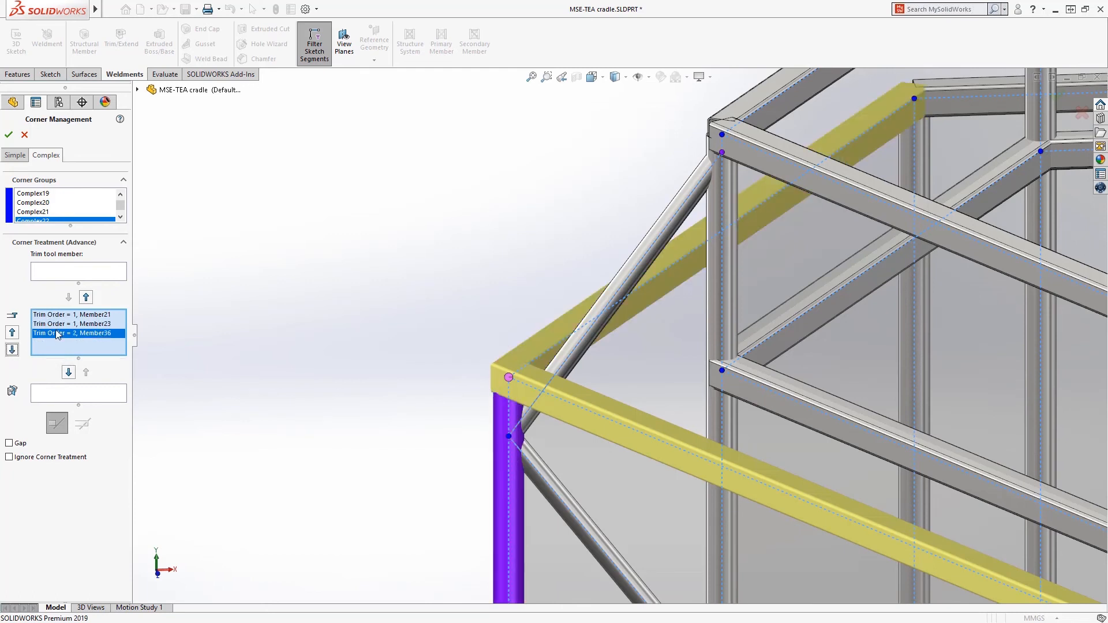
click(69, 372)
Review the members trimmed at the inner post's secondary-member corner, and assign Member28 to planar trim at that post's top corner.
mouse_move(511, 411)
middle_down()
mouse_move(537, 314)
mouse_move(503, 396)
middle_up()
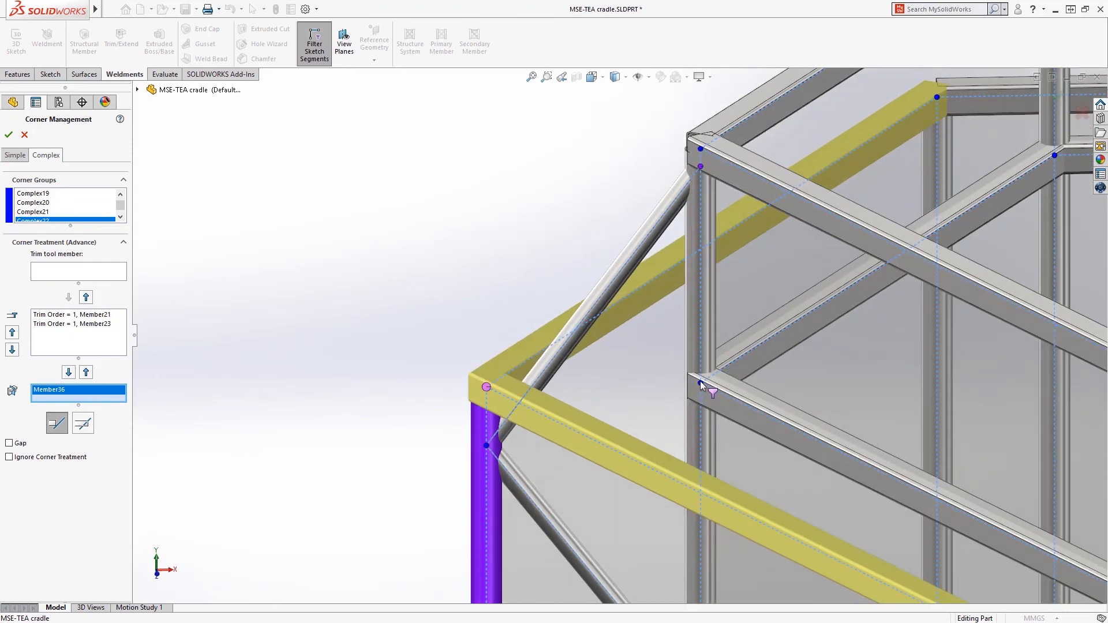
click(700, 383)
click(49, 269)
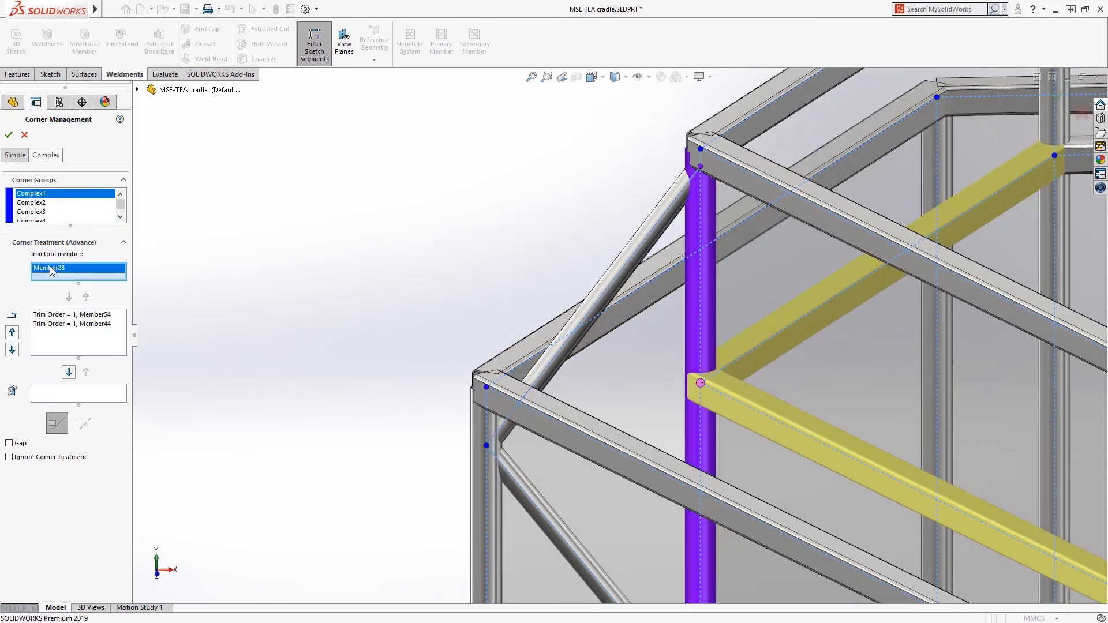
click(63, 316)
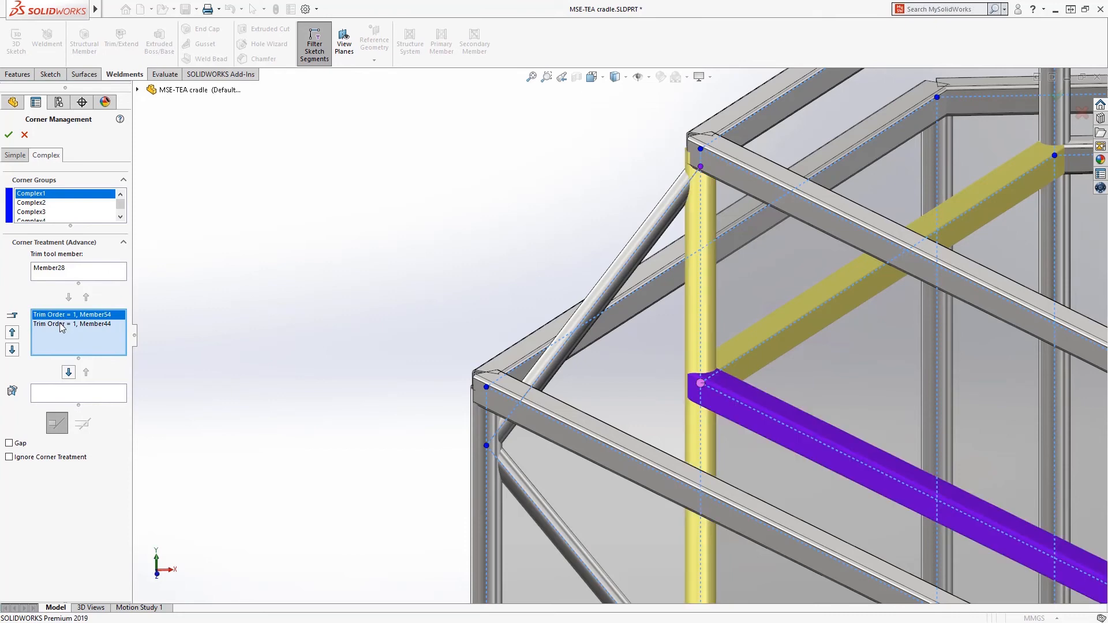
click(61, 323)
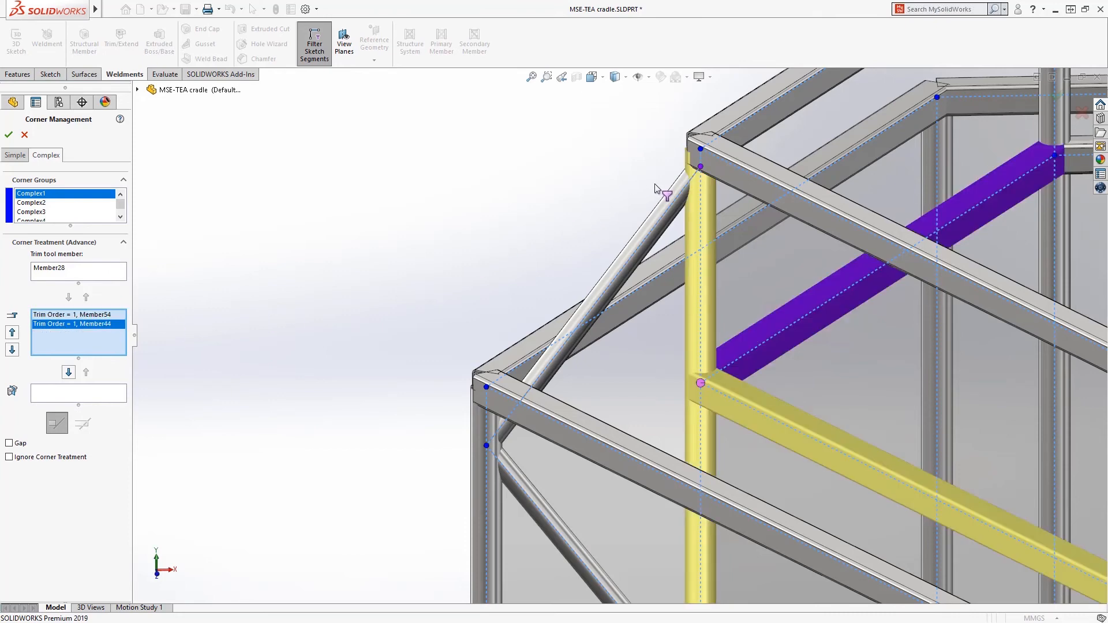
click(701, 149)
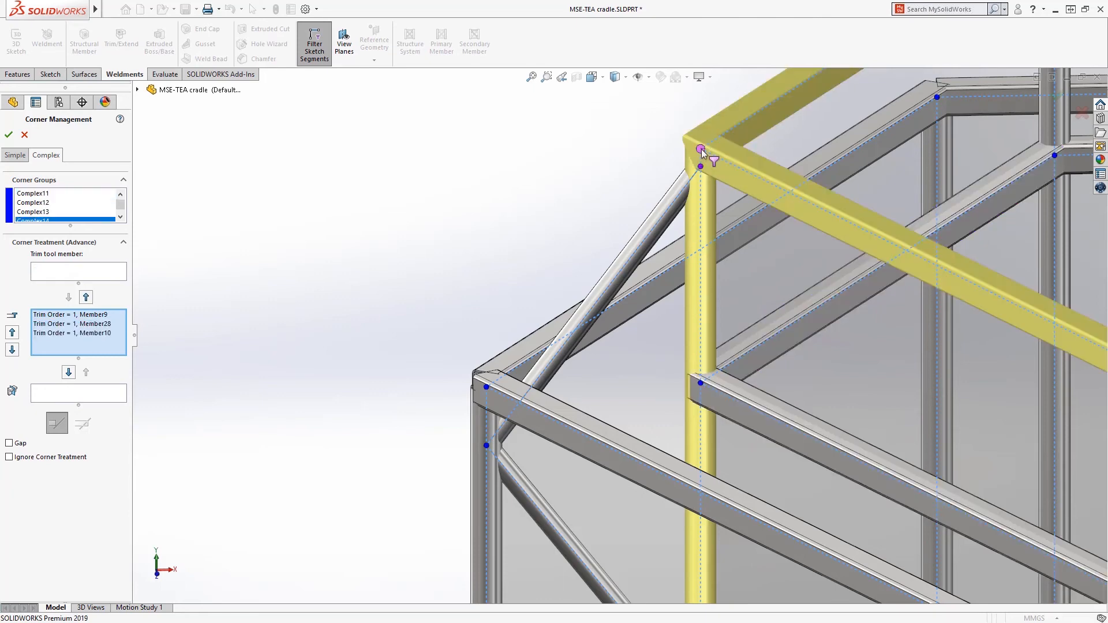
click(85, 324)
click(70, 372)
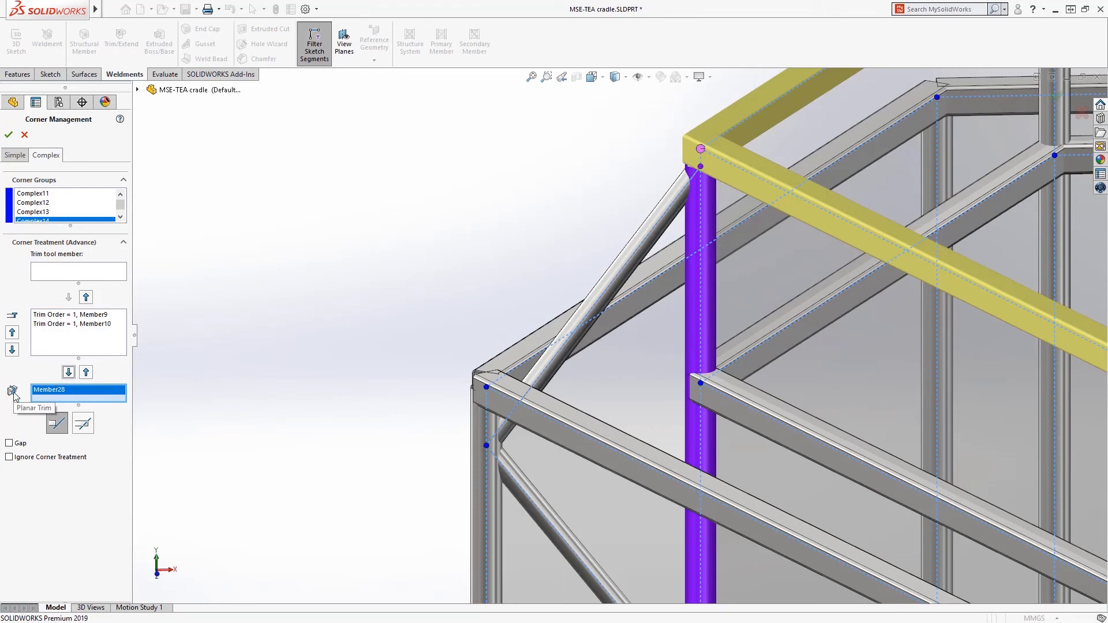
key(f)
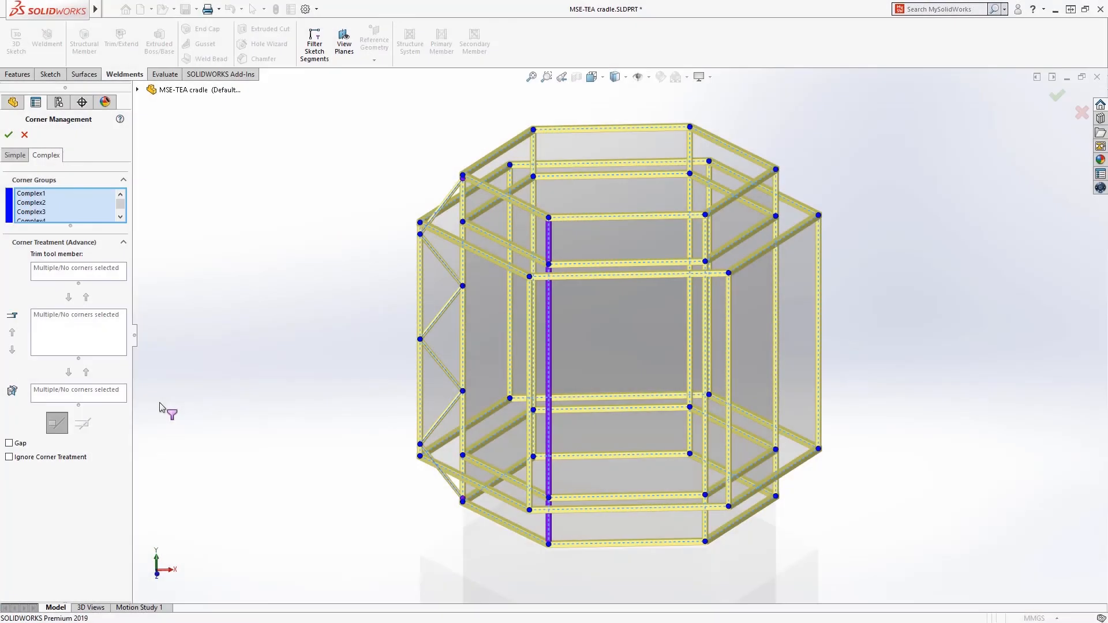
Accept the corner management settings and hide the surface bodies inside the frame.
click(8, 136)
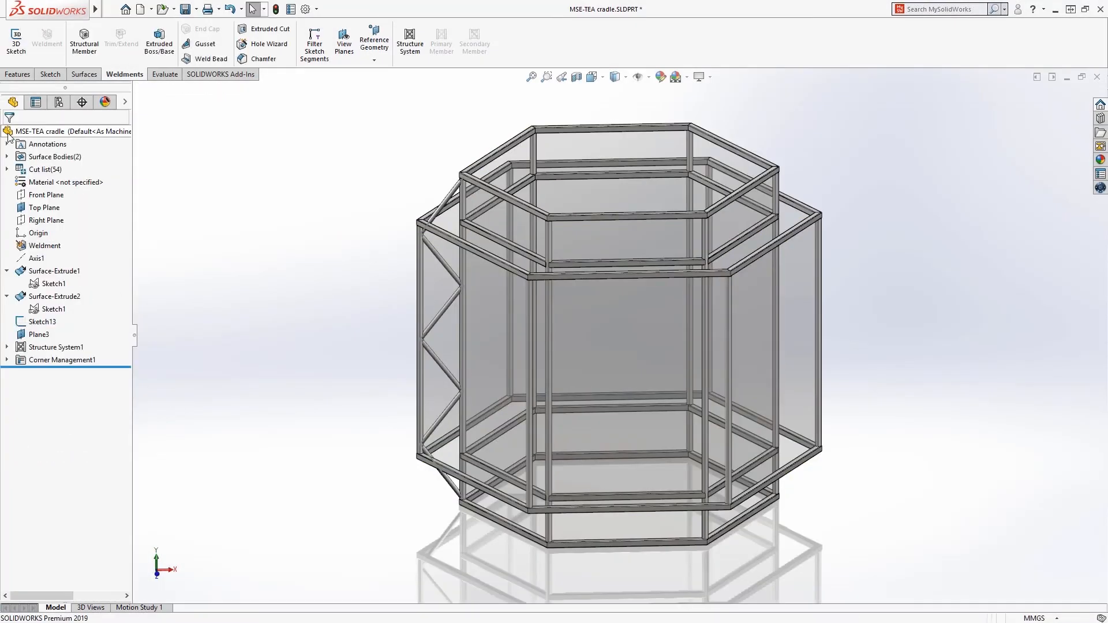
click(41, 157)
click(50, 139)
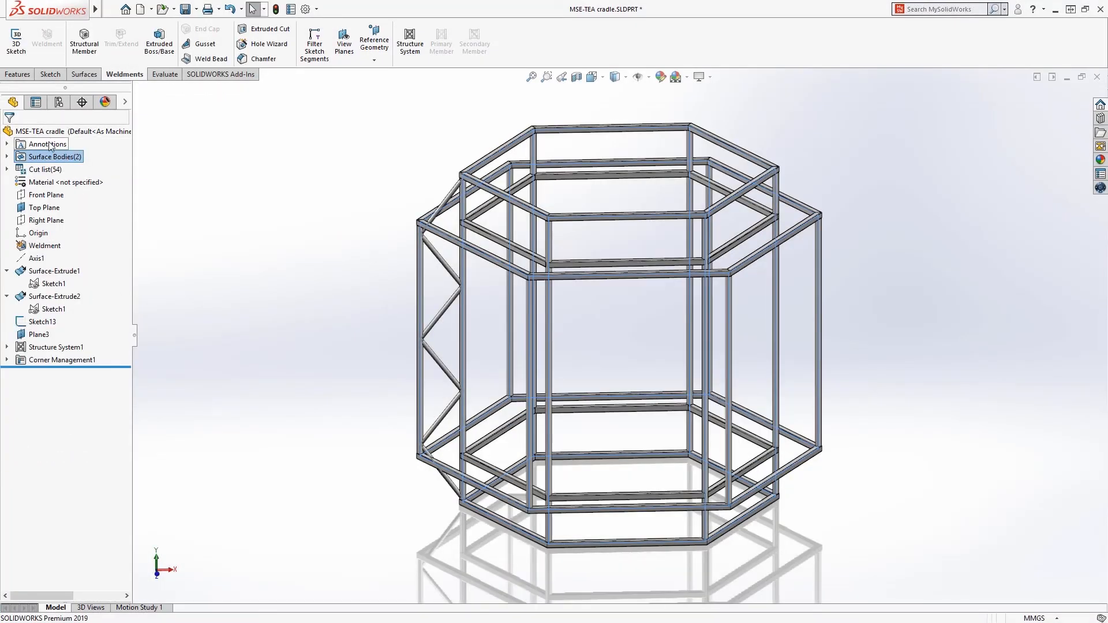
Circular-pattern the six zigzag brace bodies around Axis1, with 6 equally spaced instances over 360 degrees.
click(43, 260)
key(s)
click(85, 298)
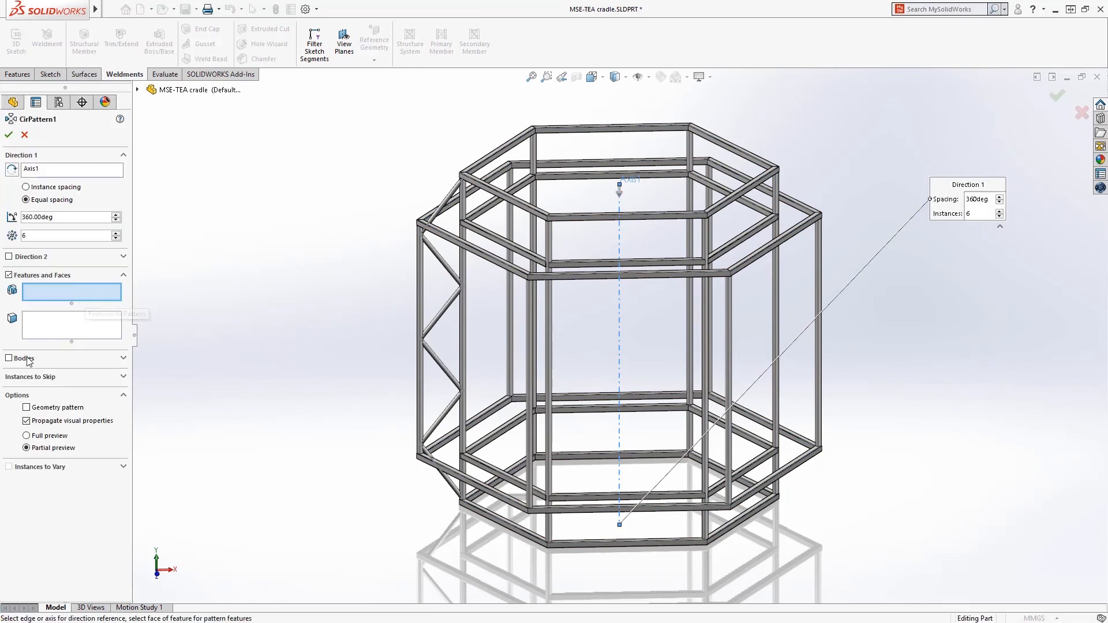
click(26, 359)
click(434, 222)
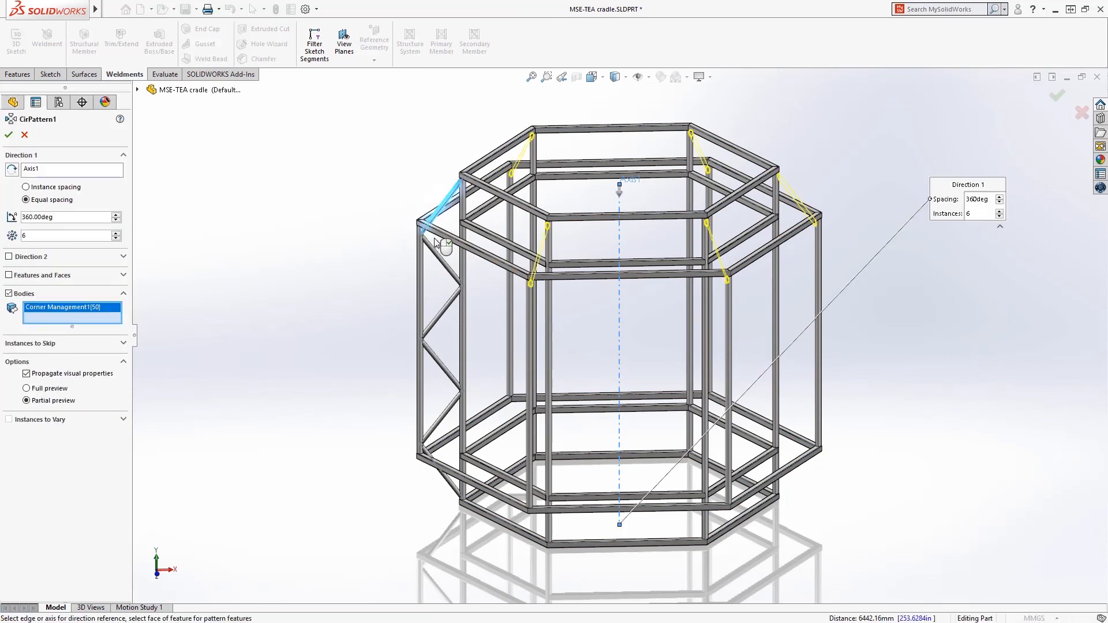
click(436, 256)
click(442, 320)
click(443, 368)
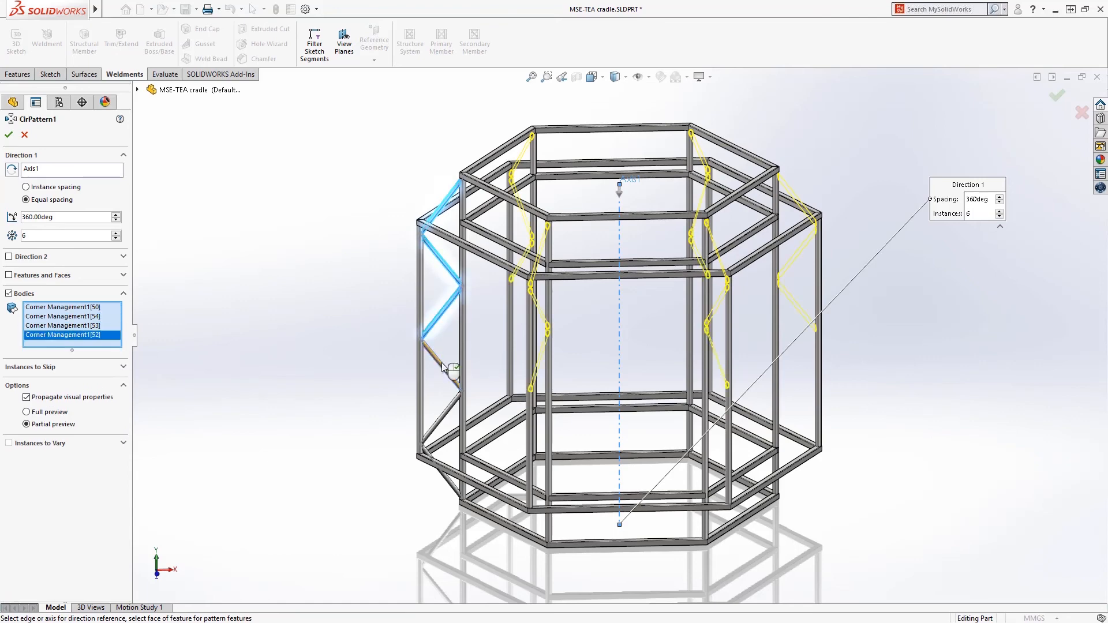
click(441, 442)
click(453, 488)
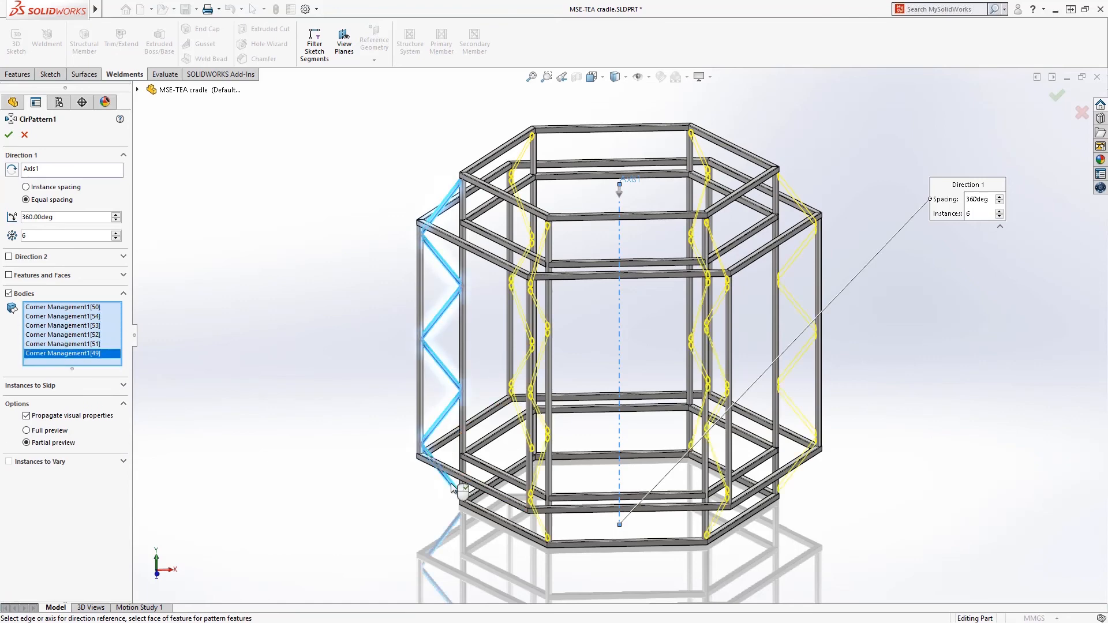
right_click(452, 487)
middle_drag(586, 433, 589, 411)
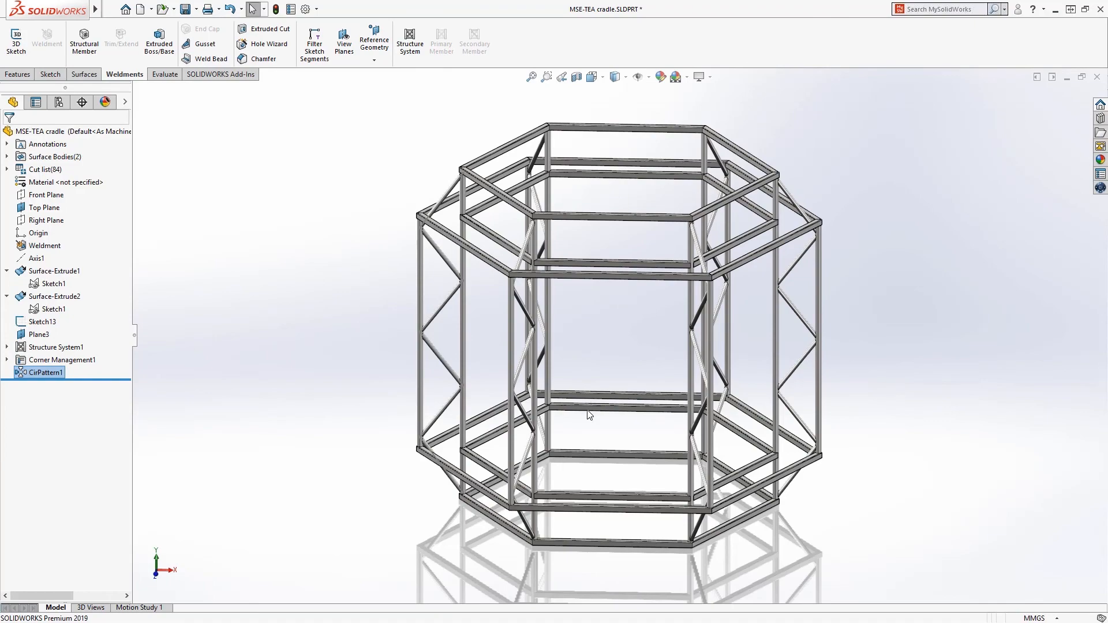